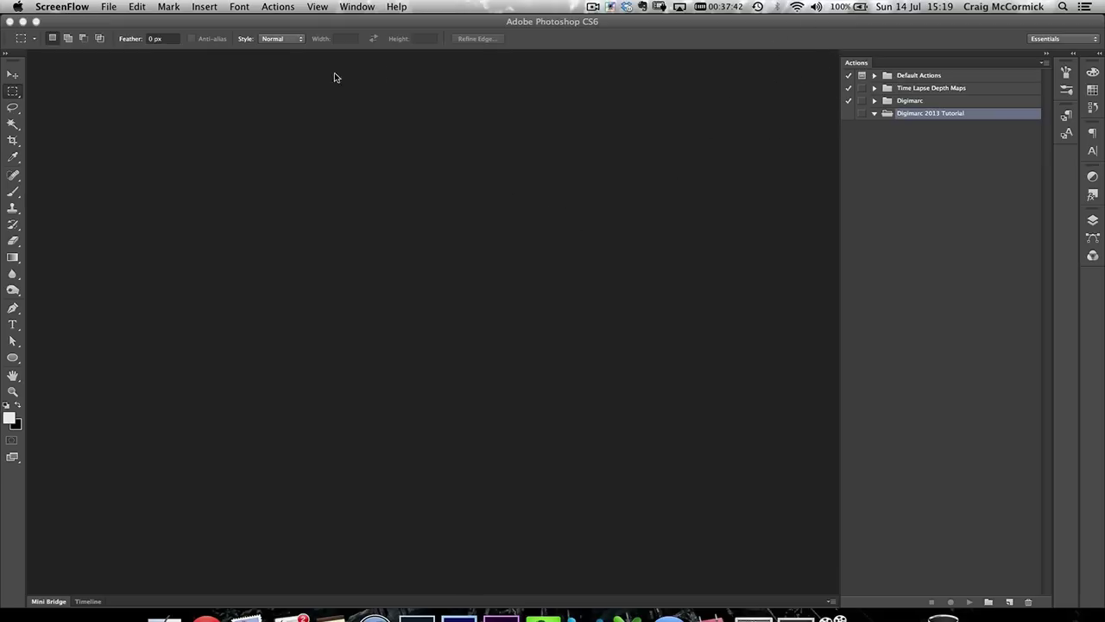
Bring Photoshop to the front and confirm the Actions panel is still showing
left_click(350, 7)
mouse_move(322, 7)
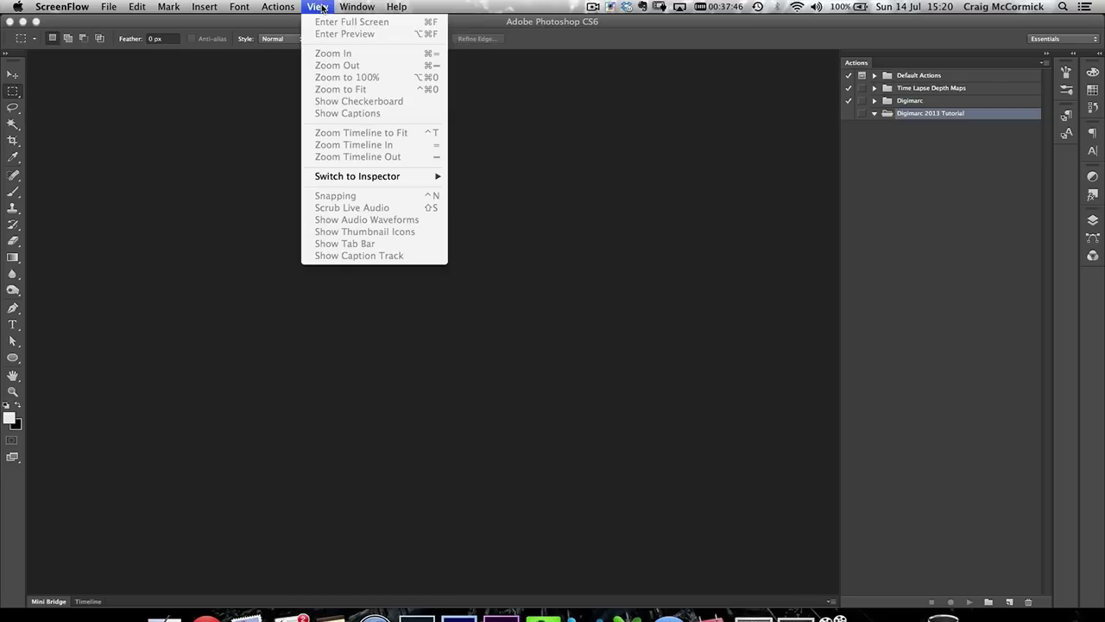
mouse_move(278, 7)
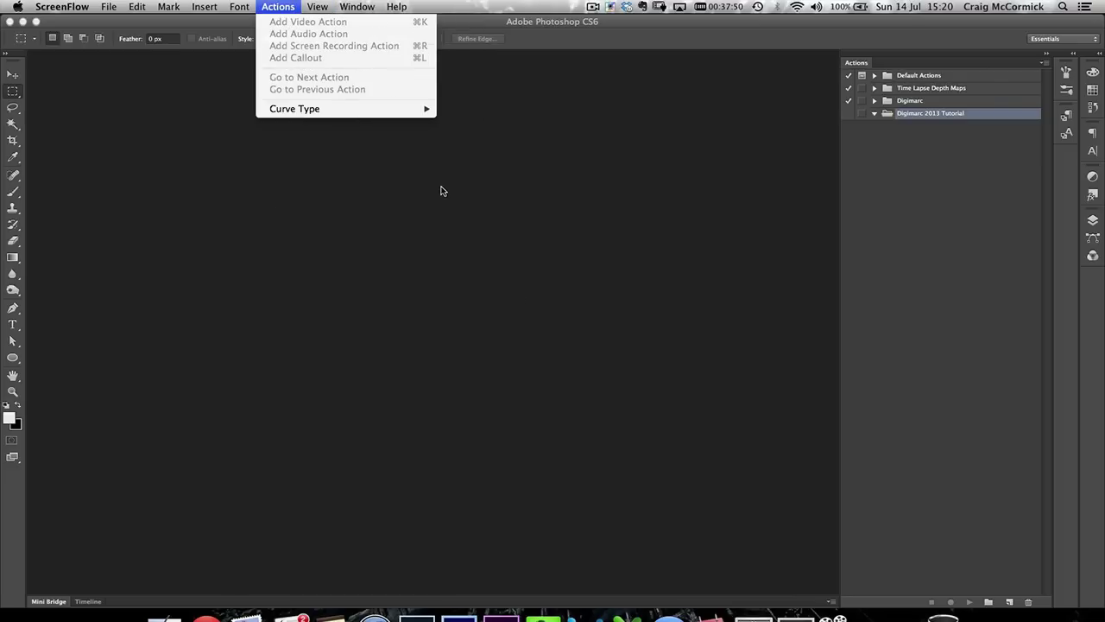
left_click(451, 150)
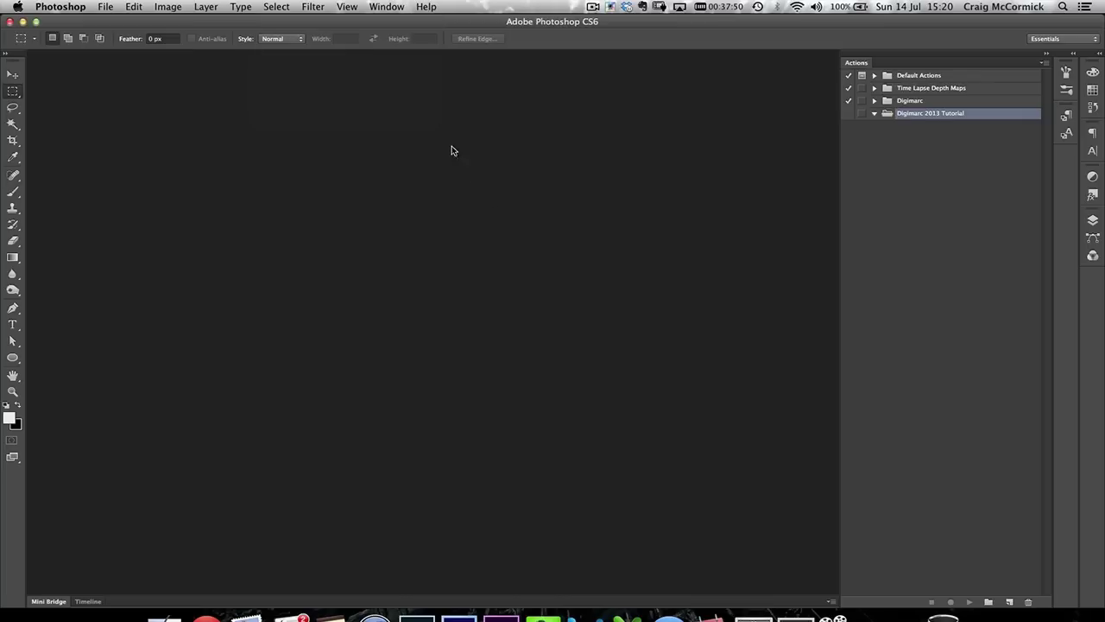
left_click(381, 8)
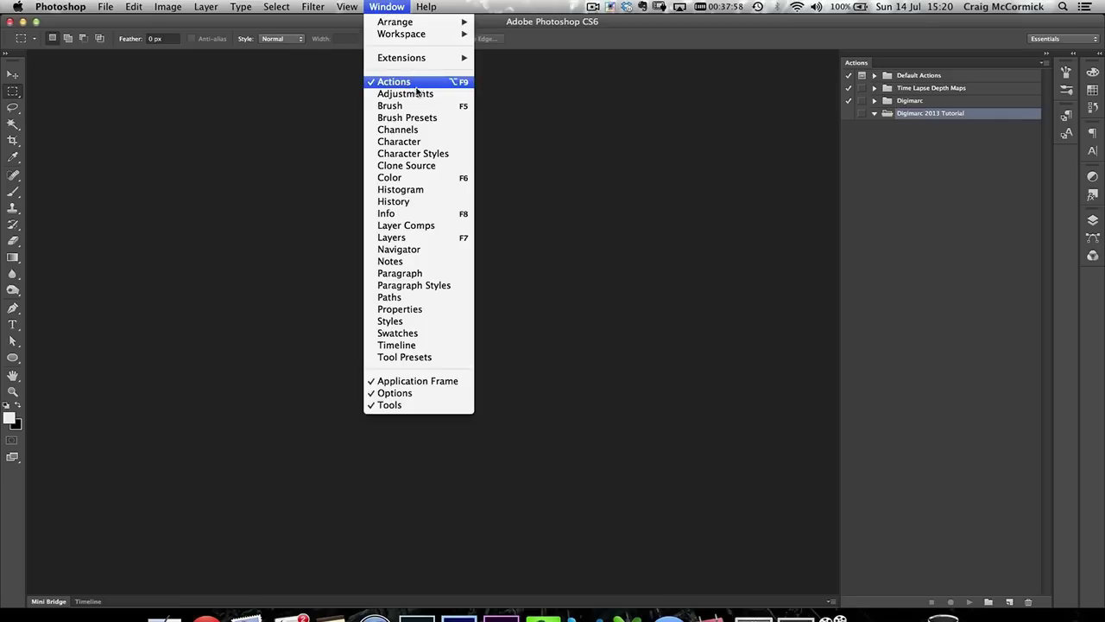
left_click(878, 246)
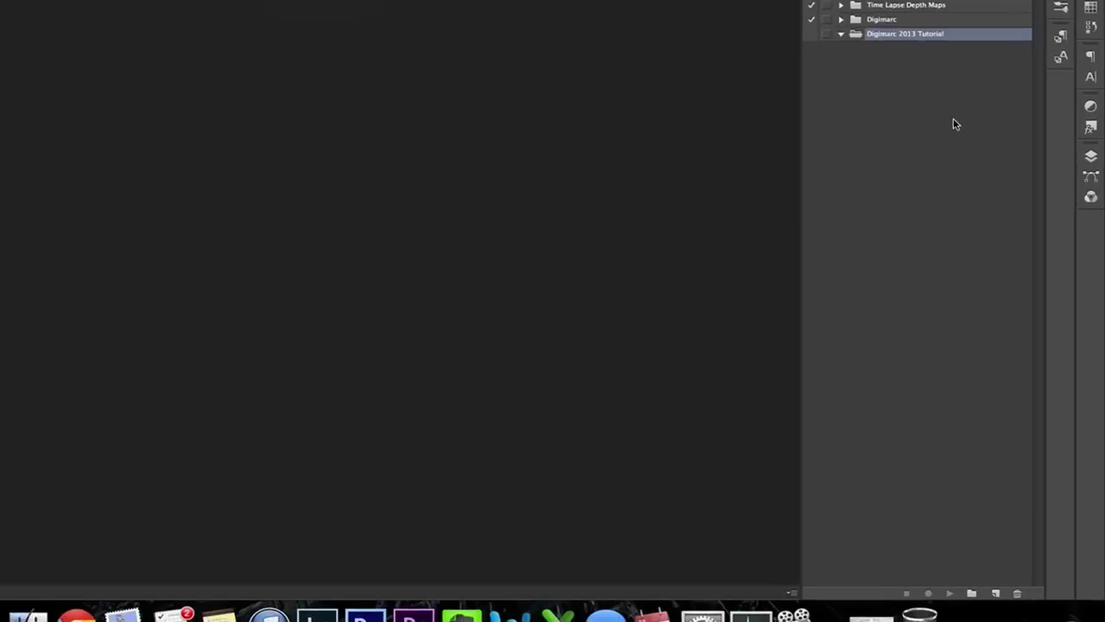
Create the action 'Landscape Digi' in the Digimarc 2013 Tutorial set and begin recording
left_click(984, 587)
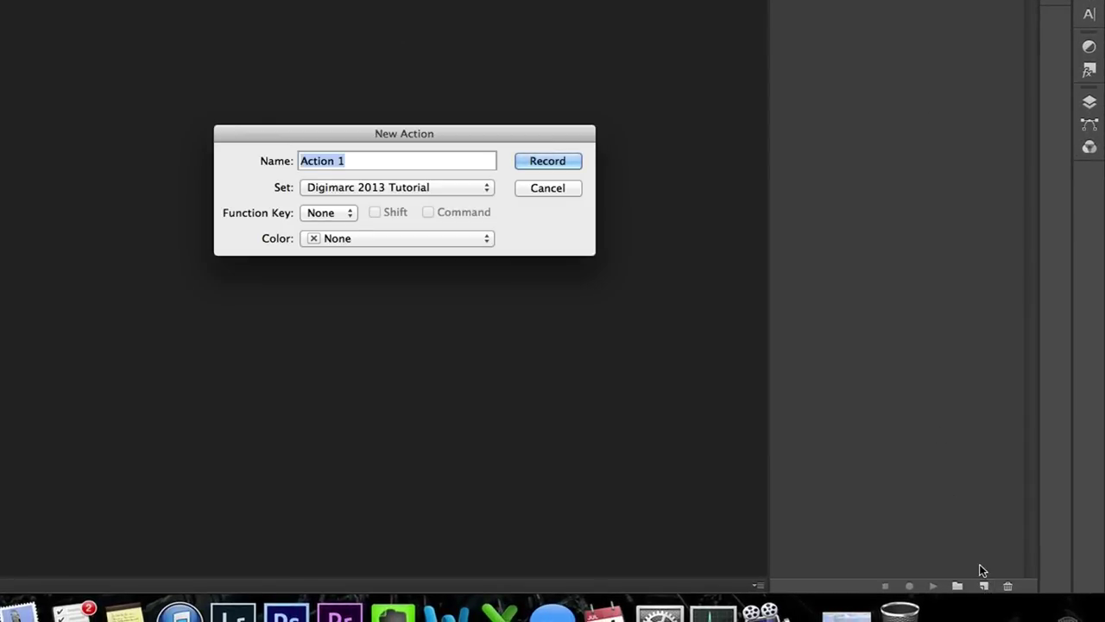
type("Land")
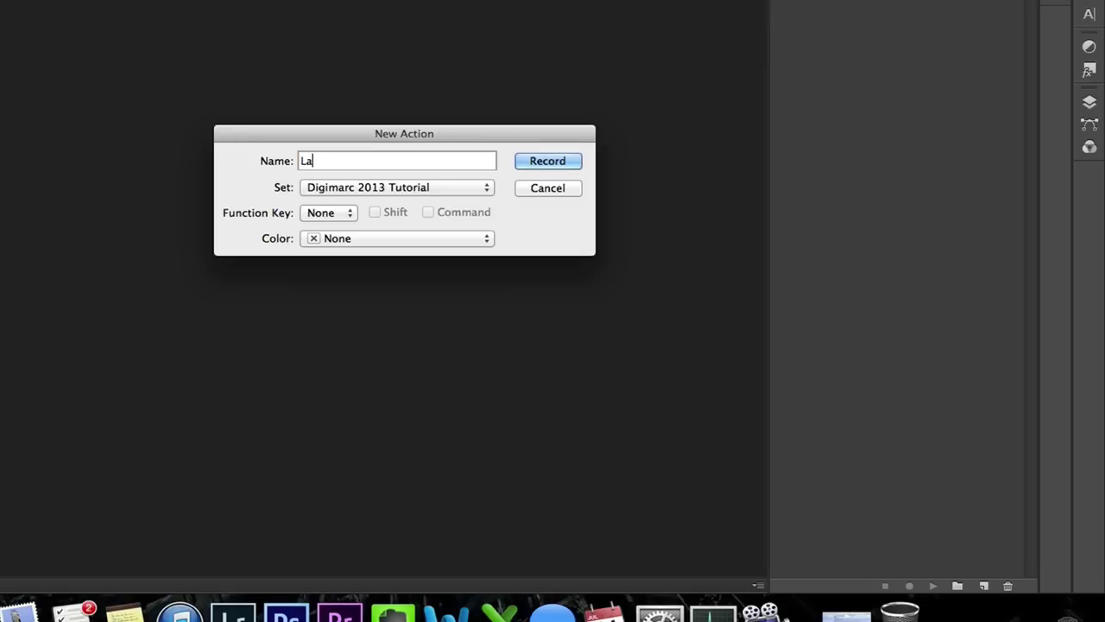
type("scape Digi")
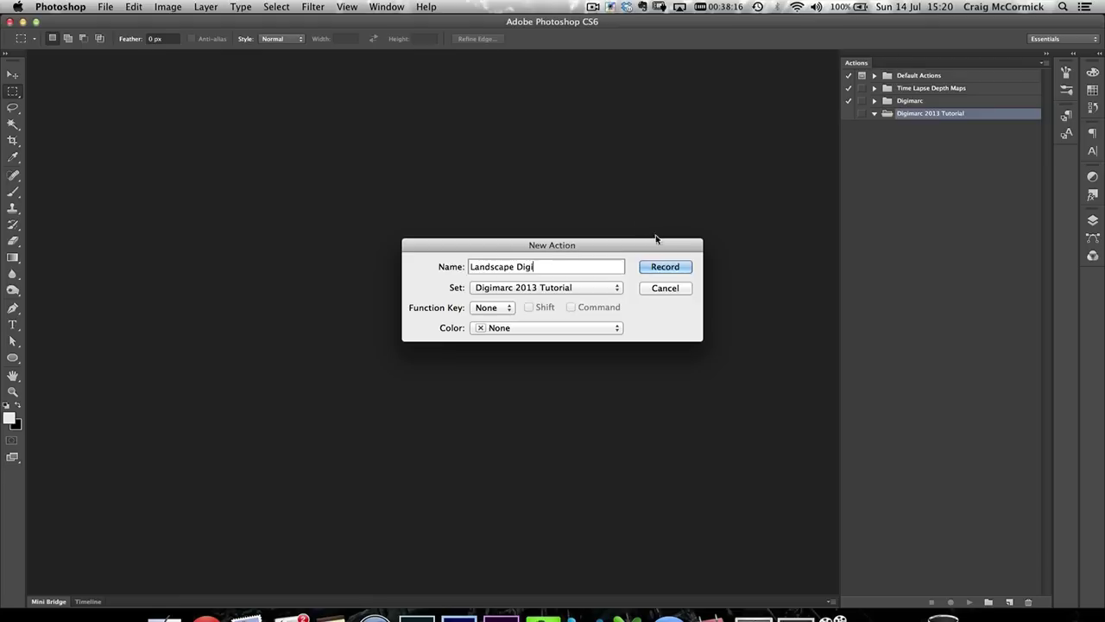
left_click(666, 268)
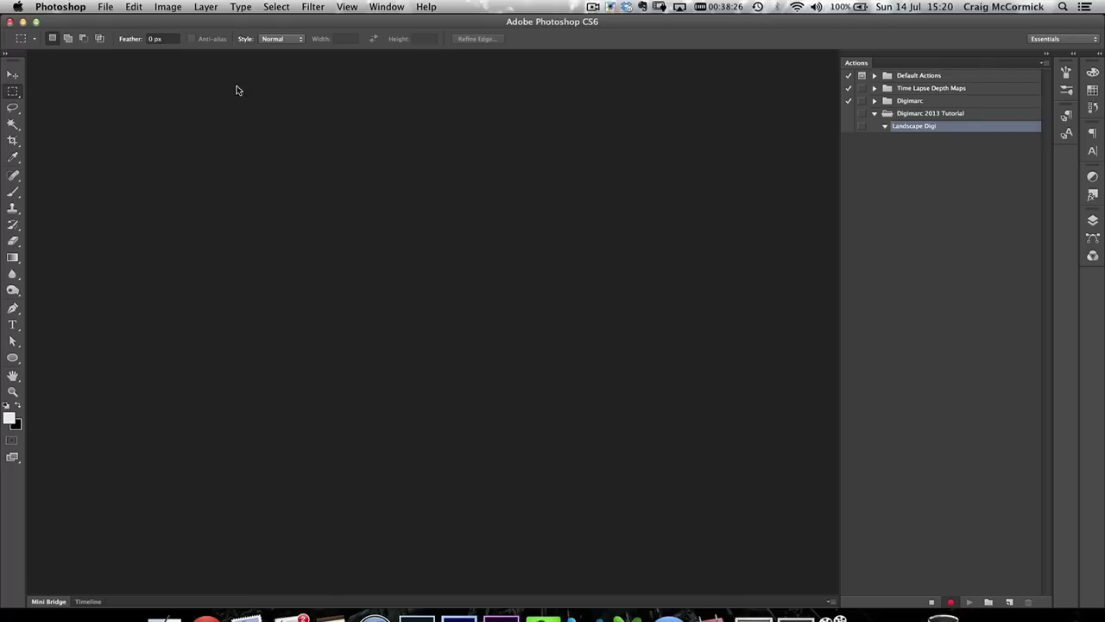
Open Loch Mullardoch Beach.jpg from Final Exported Images and check the recorded Open step's path
left_click(104, 8)
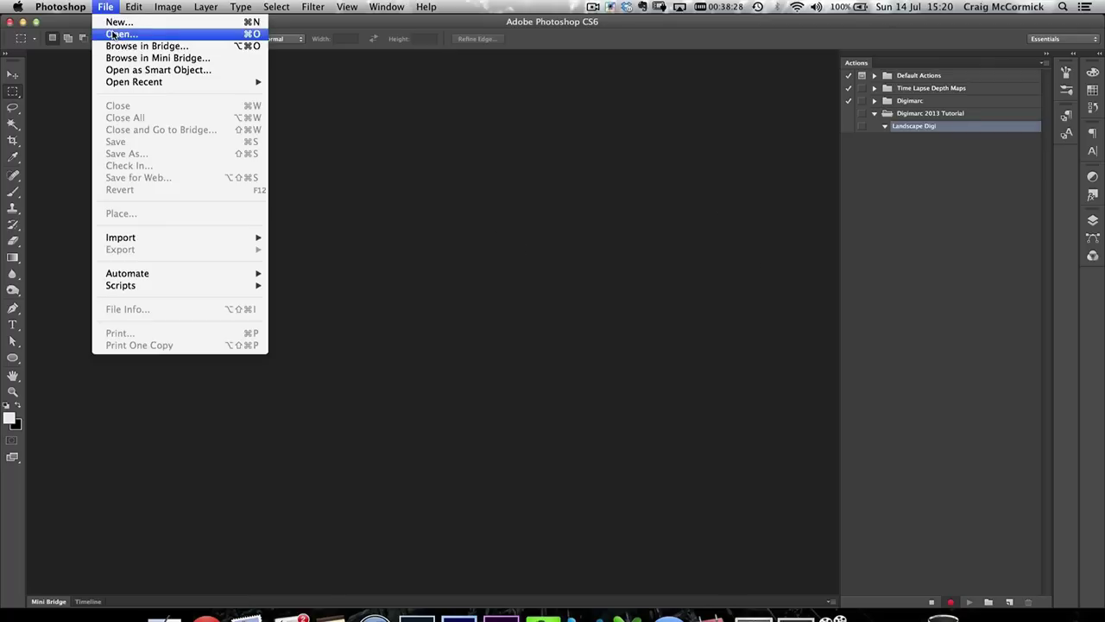
left_click(114, 35)
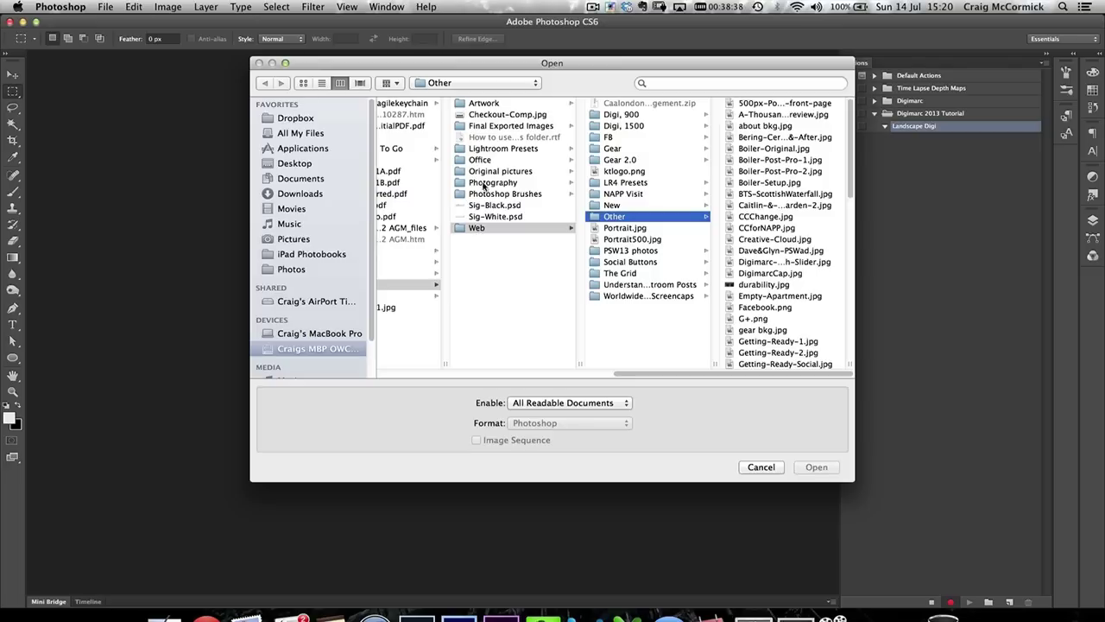
left_click(514, 130)
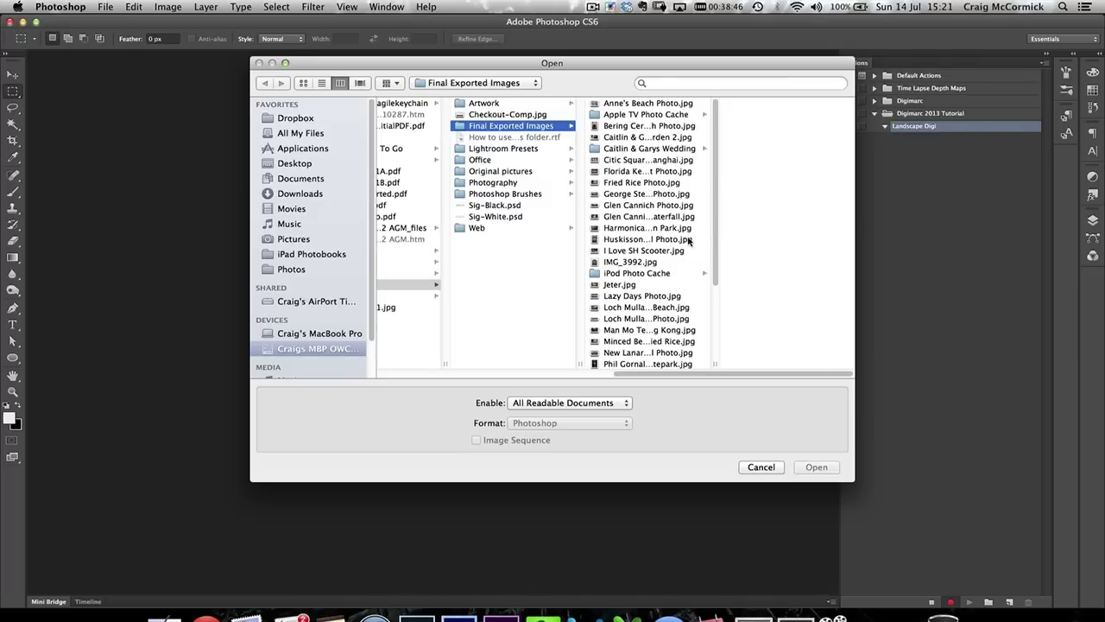
left_click_drag(717, 208, 730, 275)
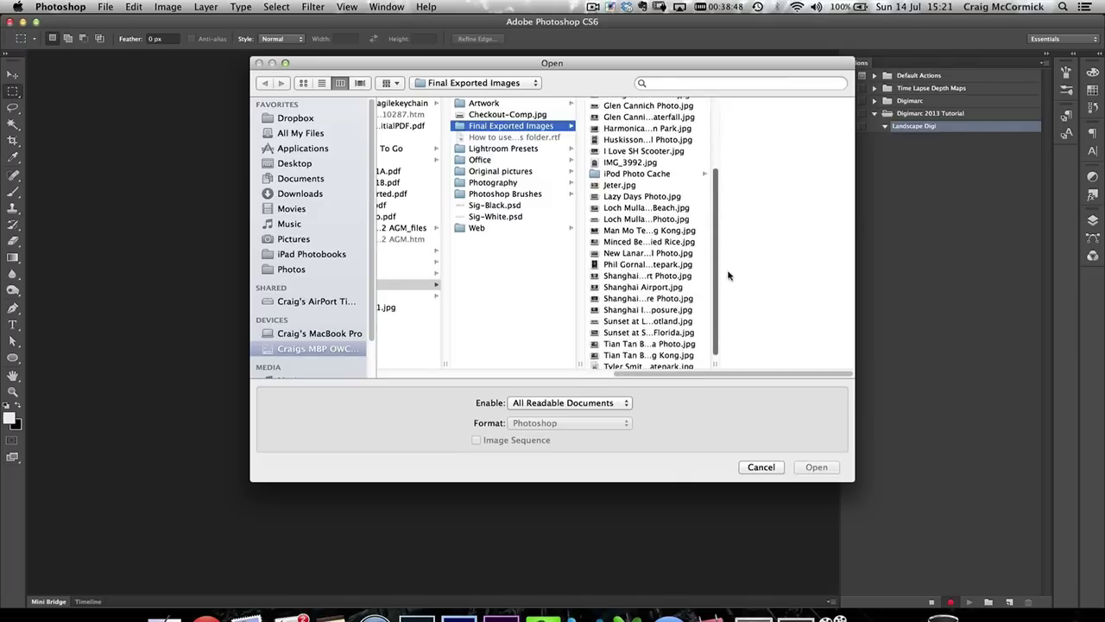
left_click(640, 208)
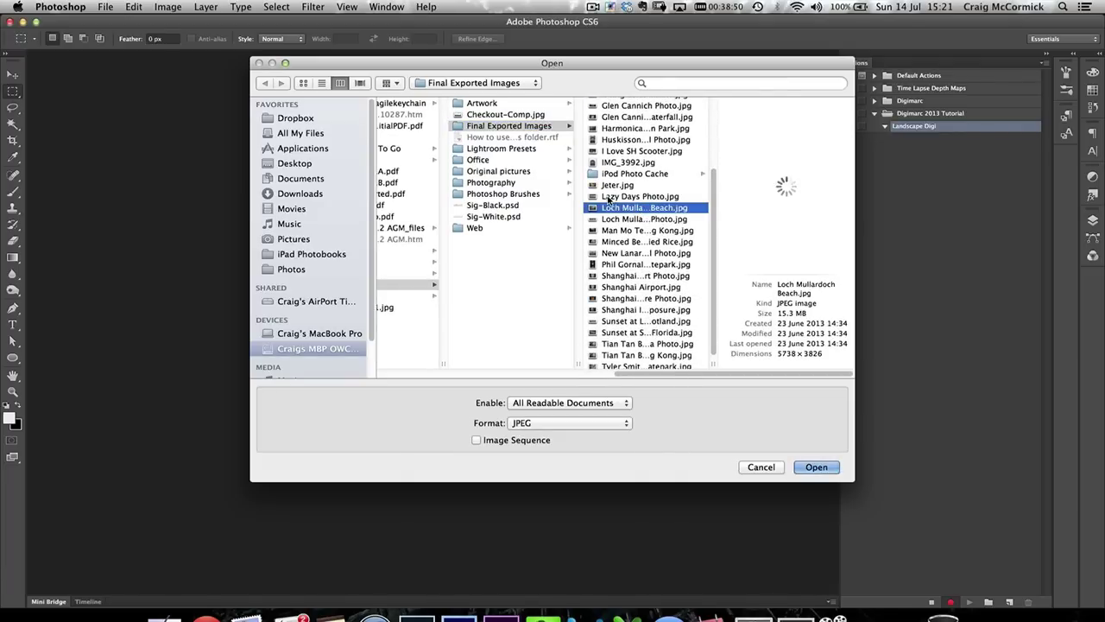
left_click(824, 469)
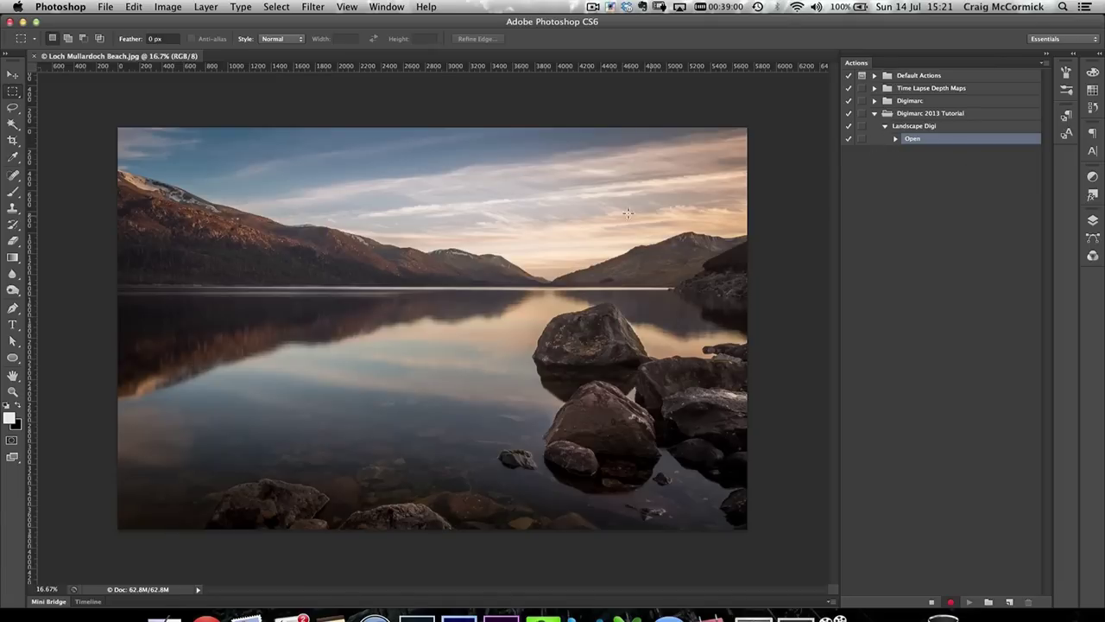
left_click(896, 139)
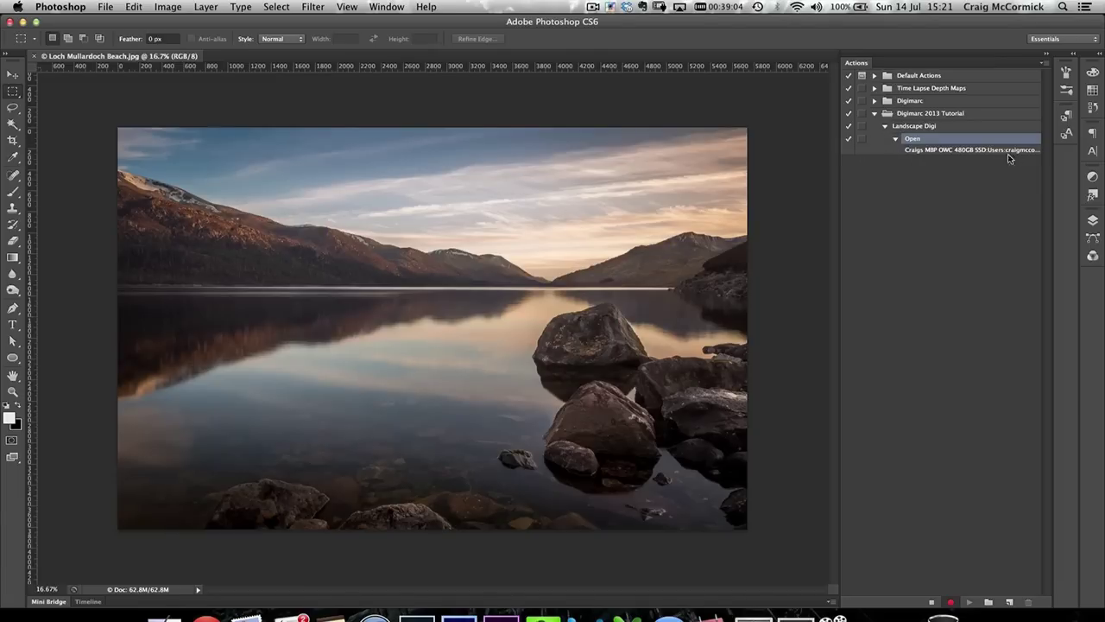
left_click(897, 139)
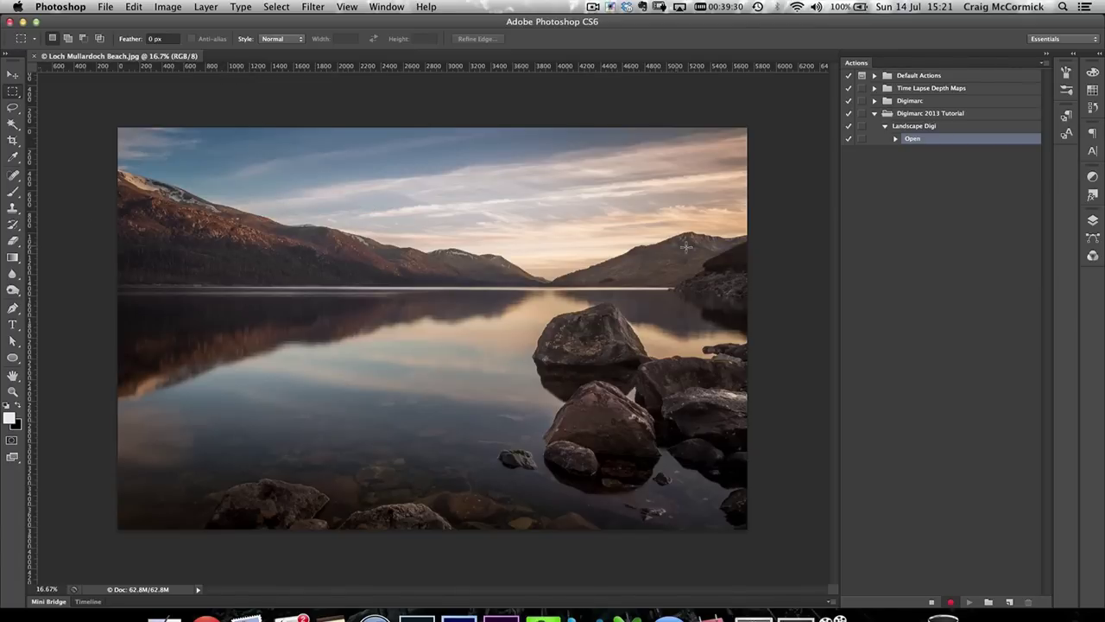
Resize the lake photo to 1500 × 1000 pixels via Image Size, then zoom in
left_click(159, 9)
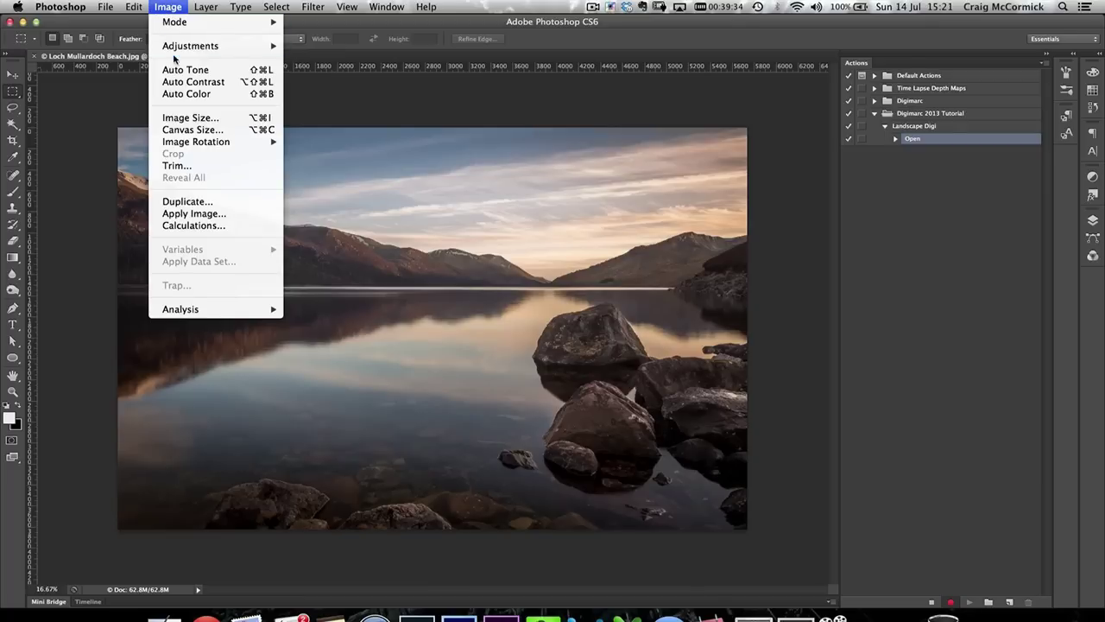
mouse_move(175, 50)
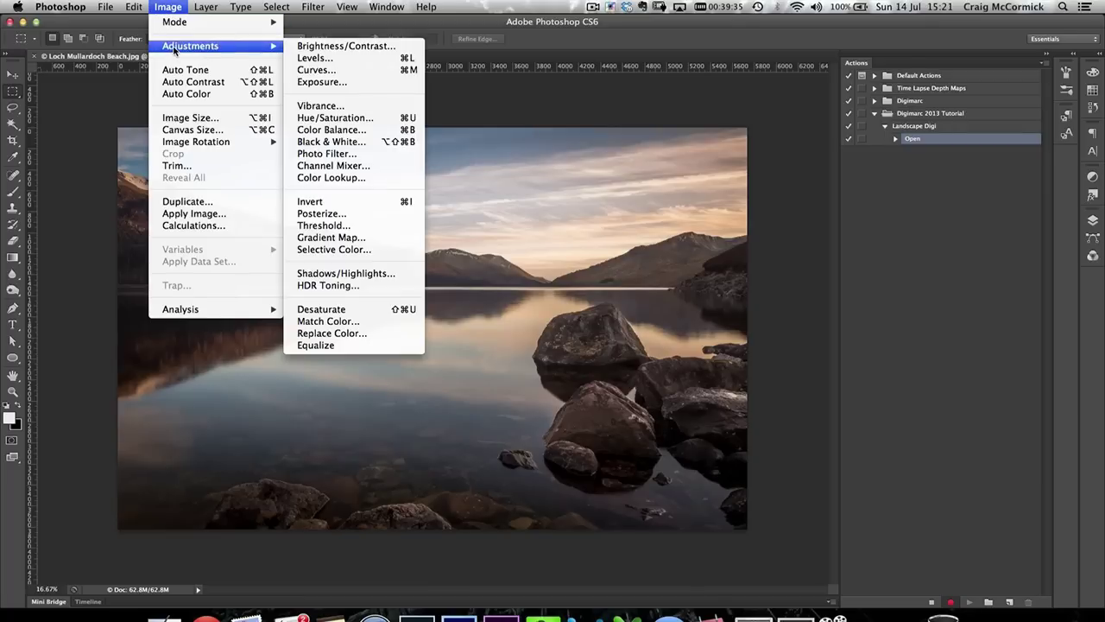
left_click(184, 118)
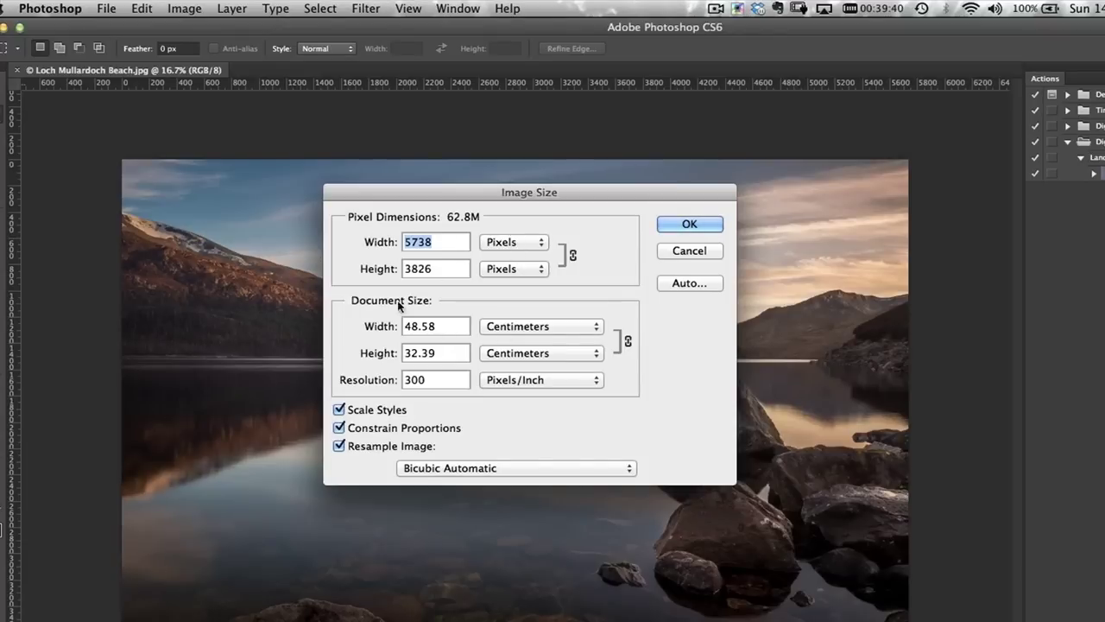
type("1500")
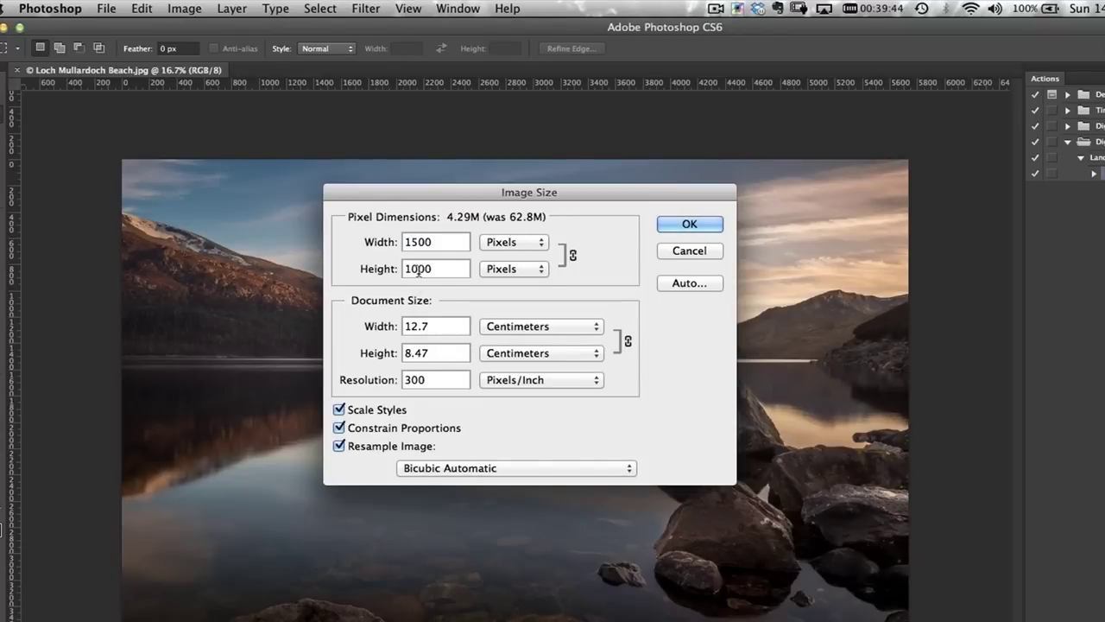
left_click(671, 226)
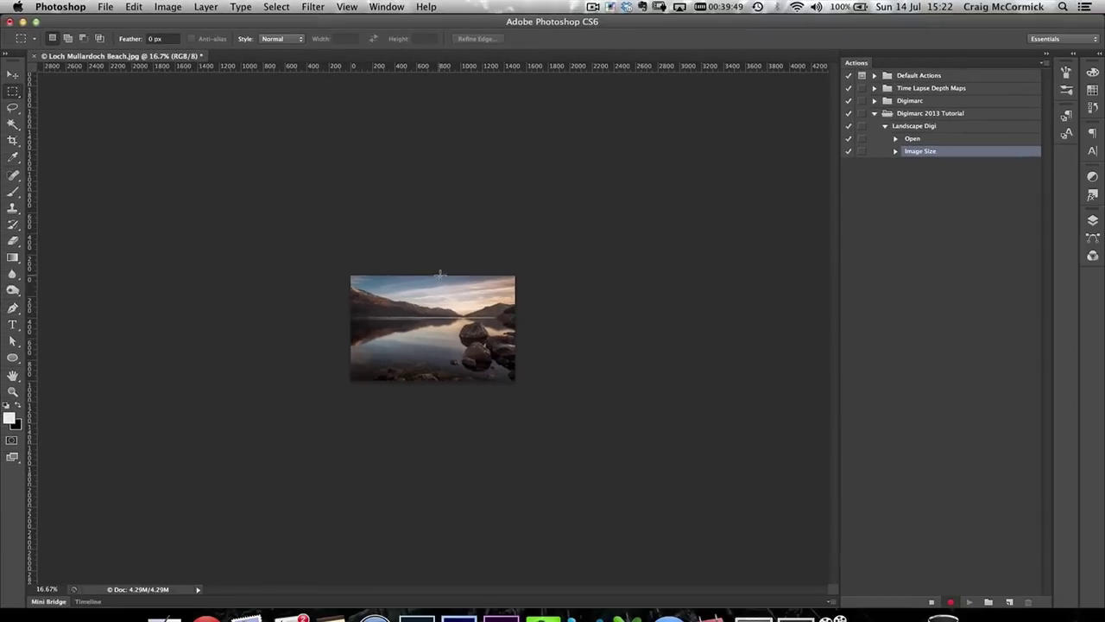
key("super+equal")
key("super+equal")
key("super+equal")
key("super+equal")
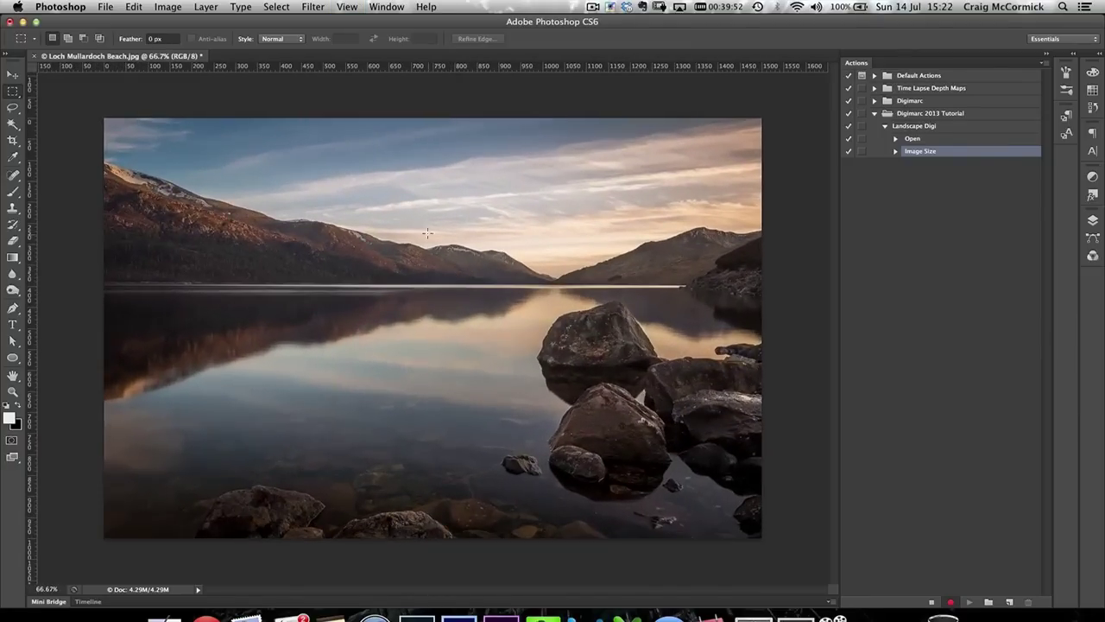
Open Digimarc's Embed Watermark dialog, keeping Copyright Year(s) as image information with year 2013
left_click(314, 9)
mouse_move(361, 275)
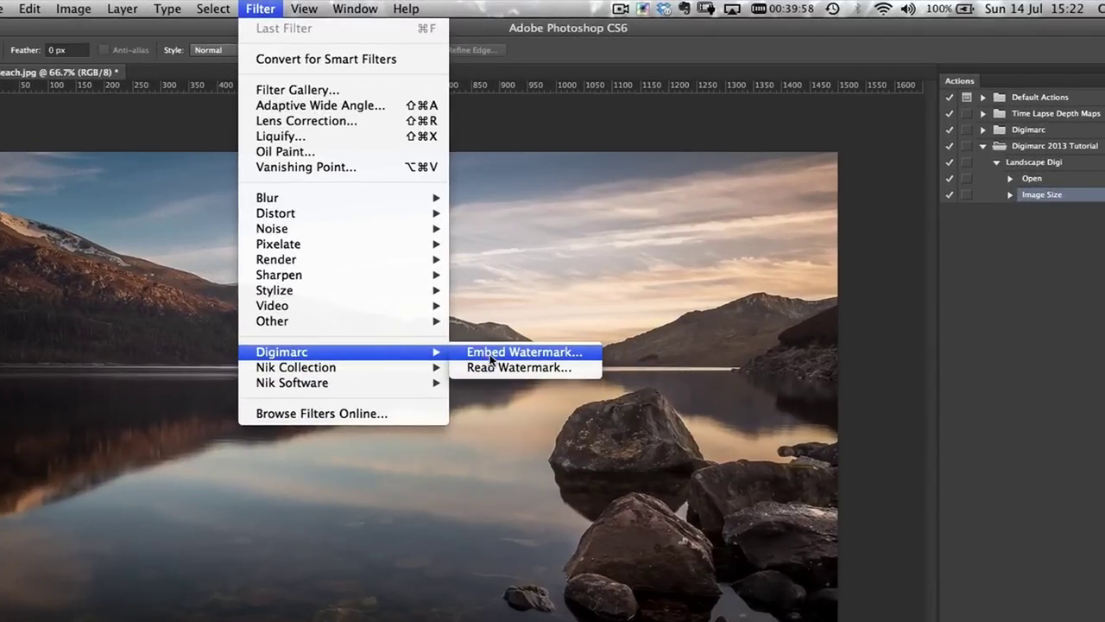
left_click(491, 353)
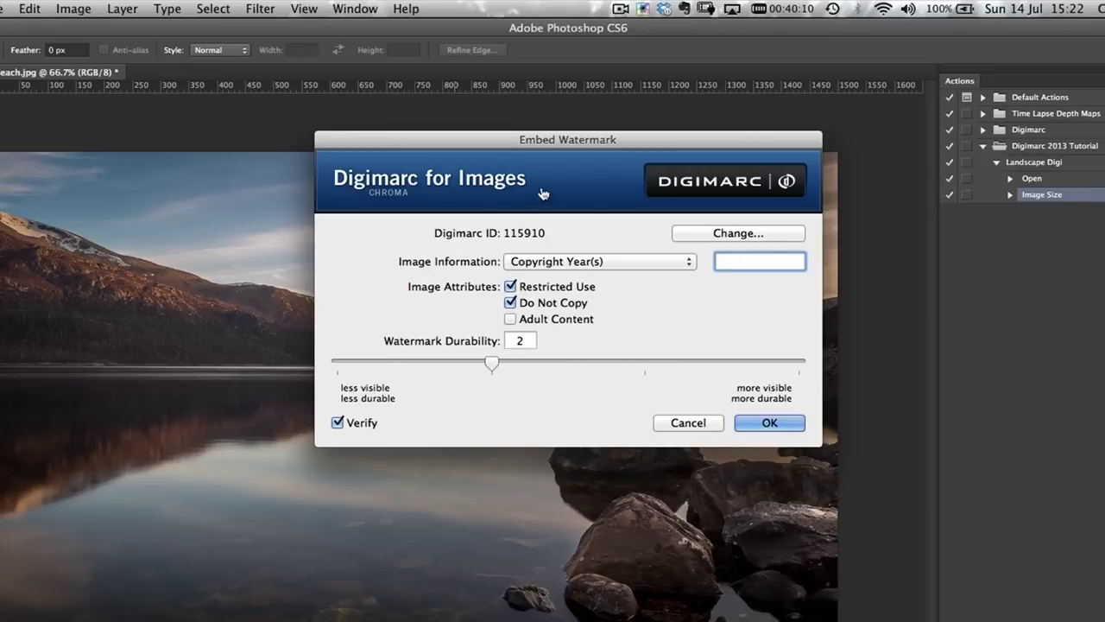
left_click(551, 262)
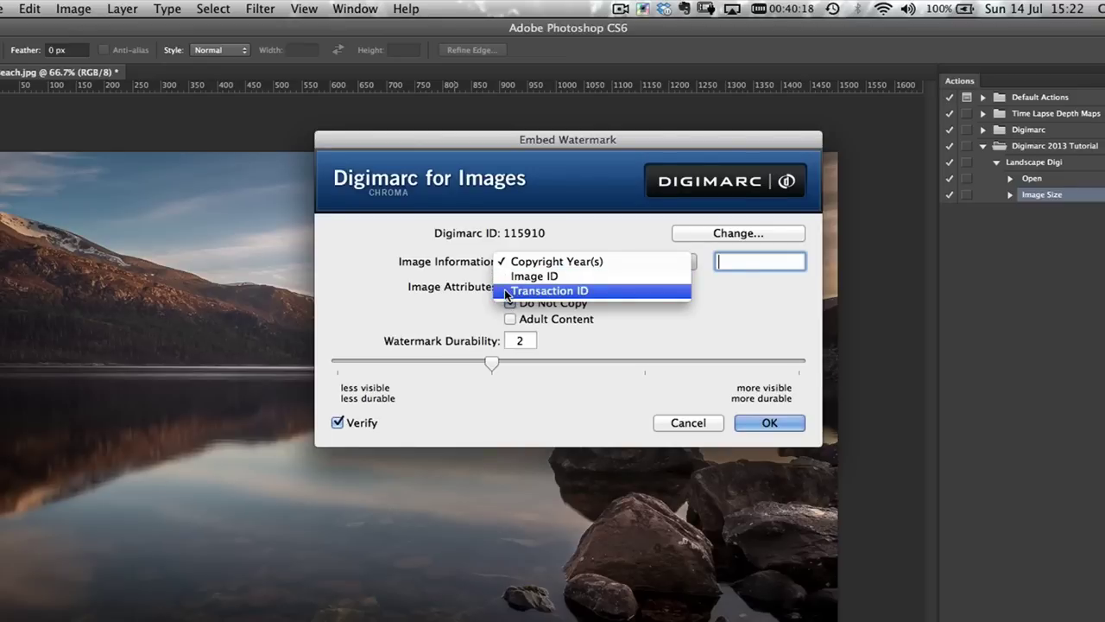
left_click(600, 261)
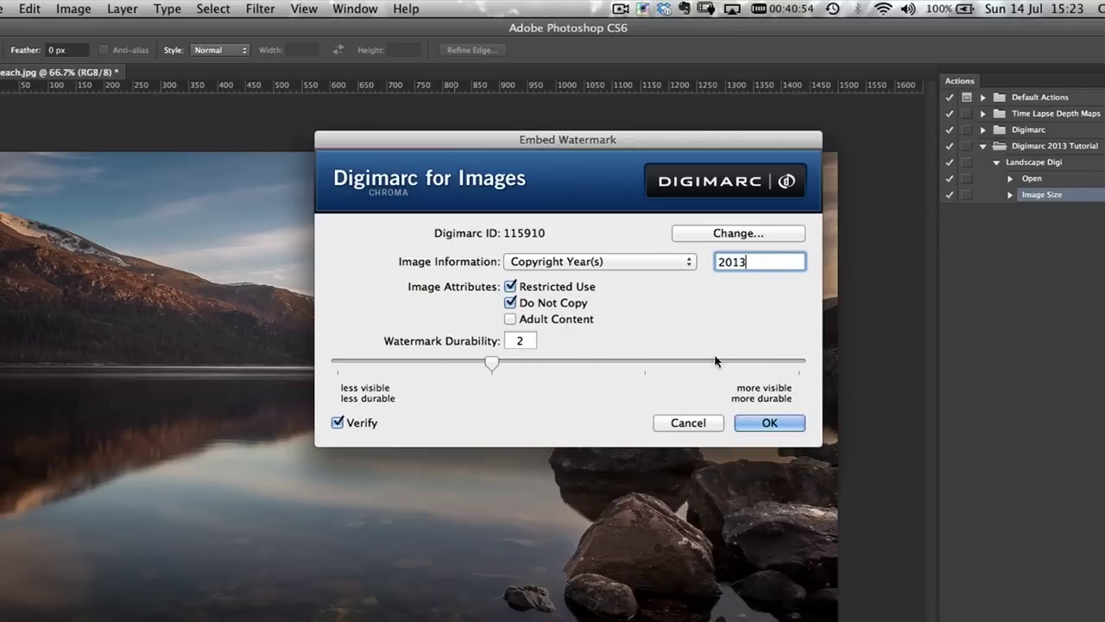
Set watermark durability to 3, embed the watermark, and close the verification report
left_click_drag(489, 361, 338, 363)
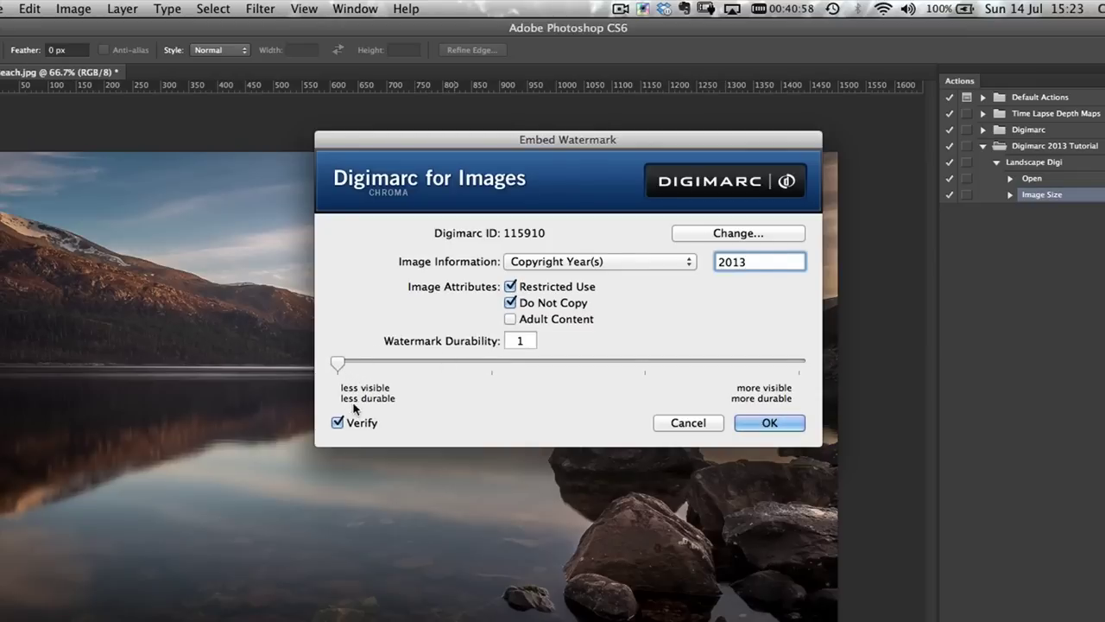
left_click_drag(338, 362, 799, 363)
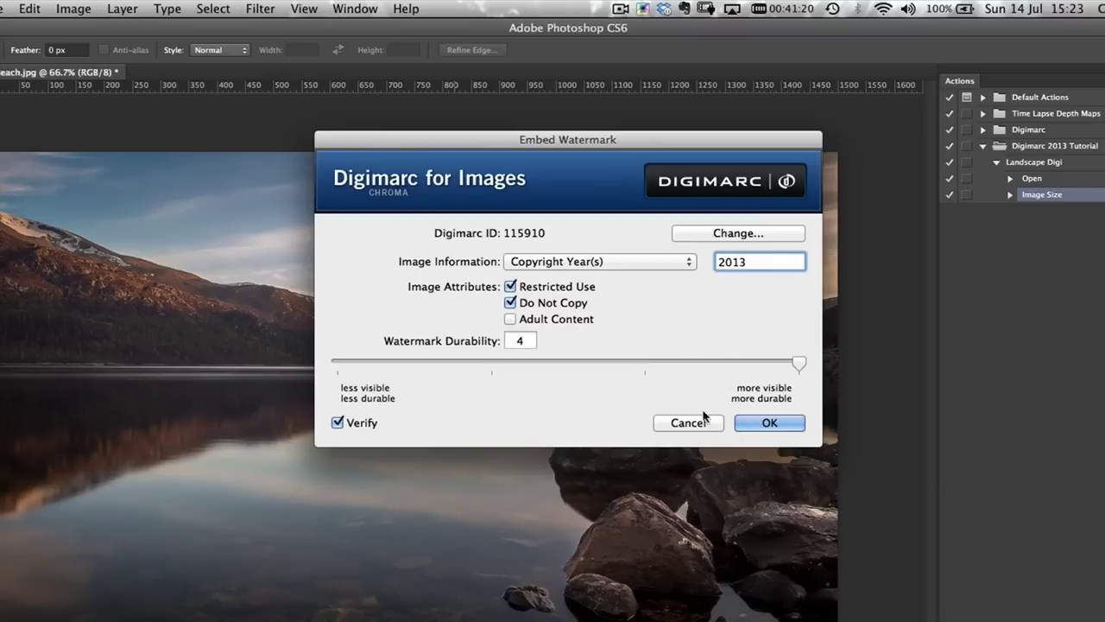
left_click(647, 363)
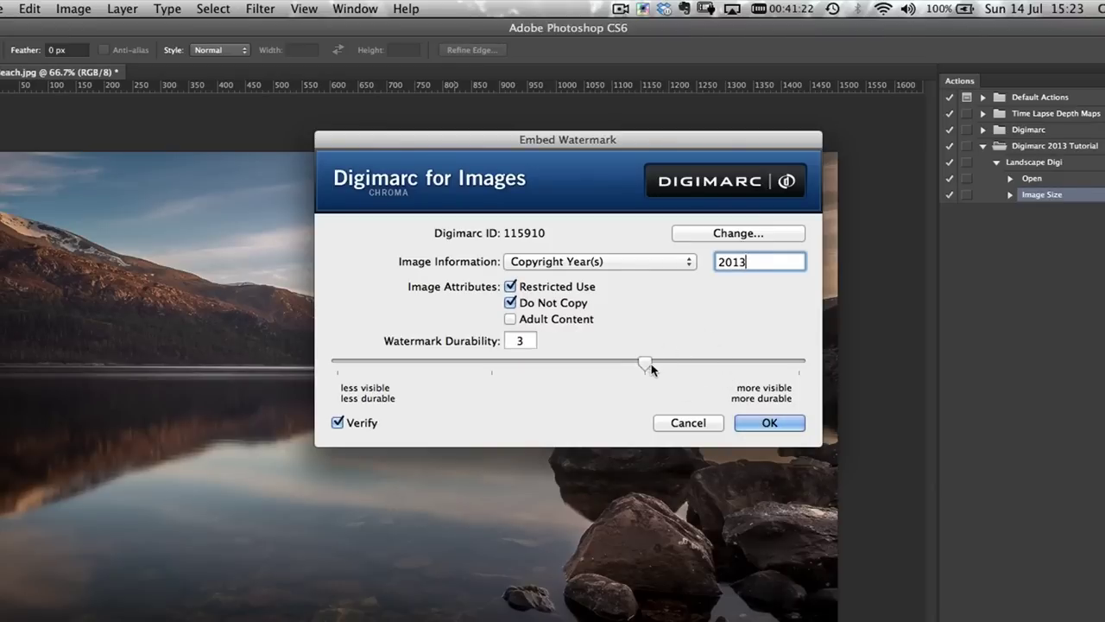
left_click(797, 365)
left_click(650, 362)
left_click(753, 425)
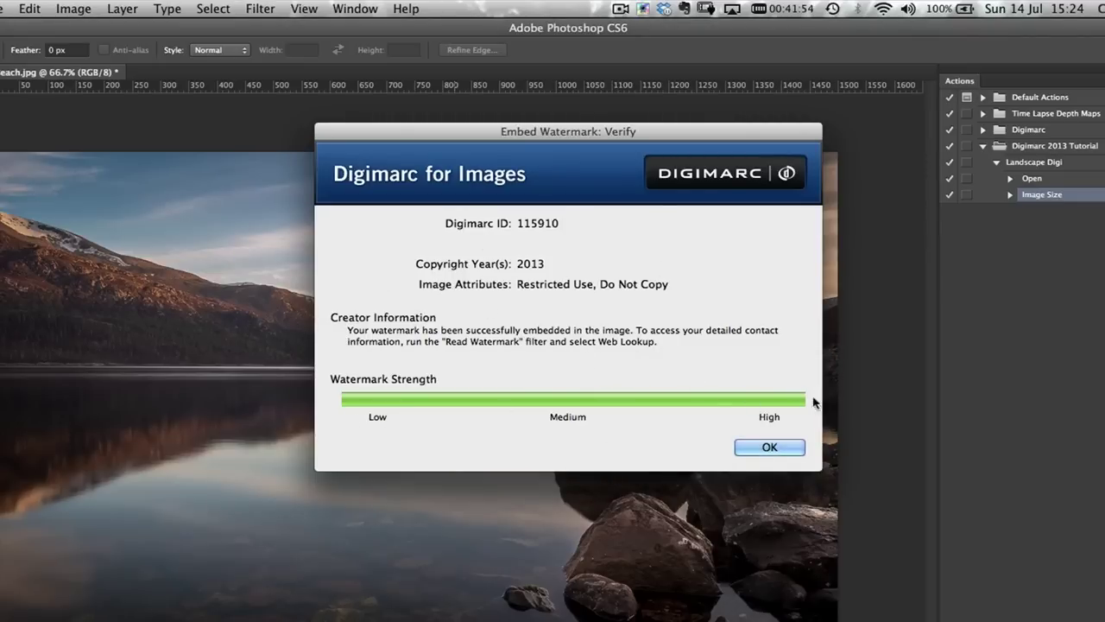
left_click(748, 455)
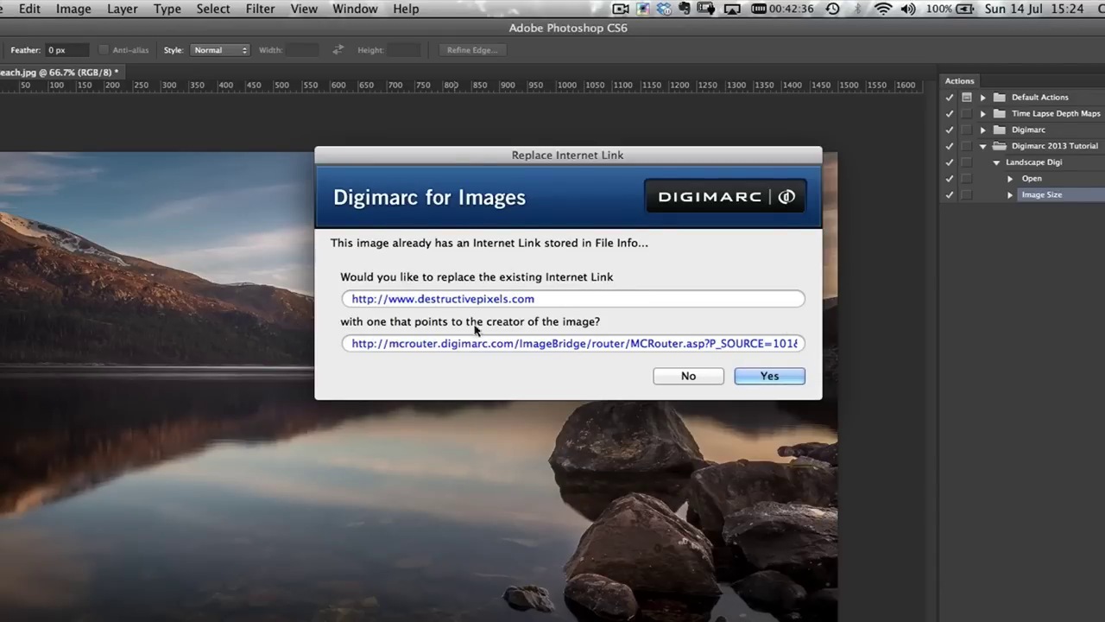
Decline replacing the photo's existing internet link with a Digimarc creator link
left_click(695, 377)
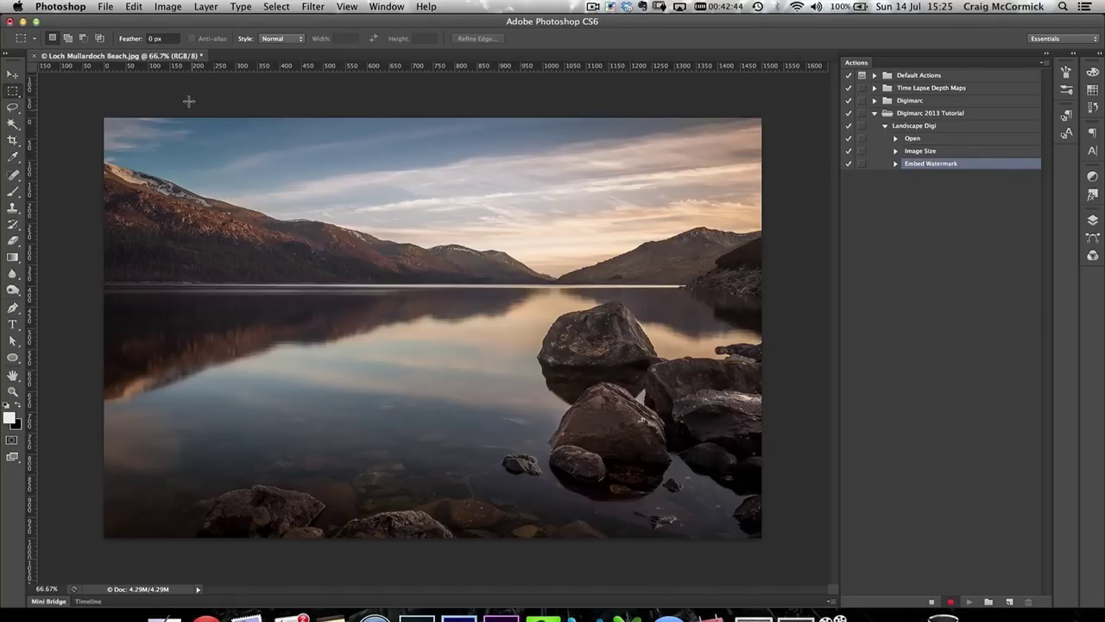
In Save for Web, try JPEG quality 100 and compare the Original and Optimized views
left_click(104, 9)
left_click(144, 184)
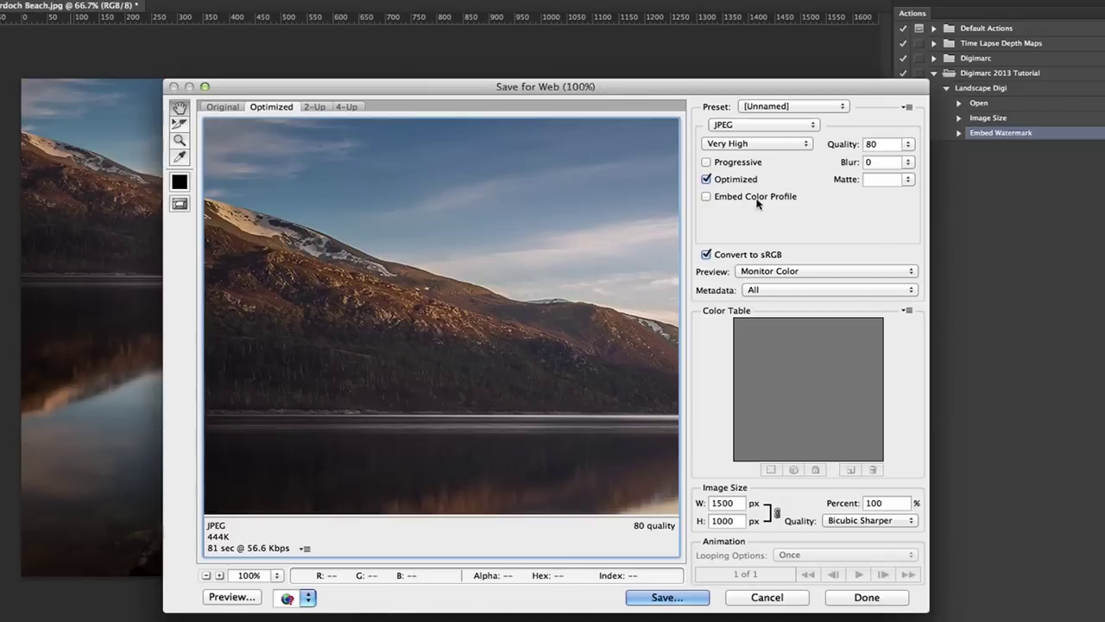
left_click(908, 146)
left_click_drag(894, 161, 909, 161)
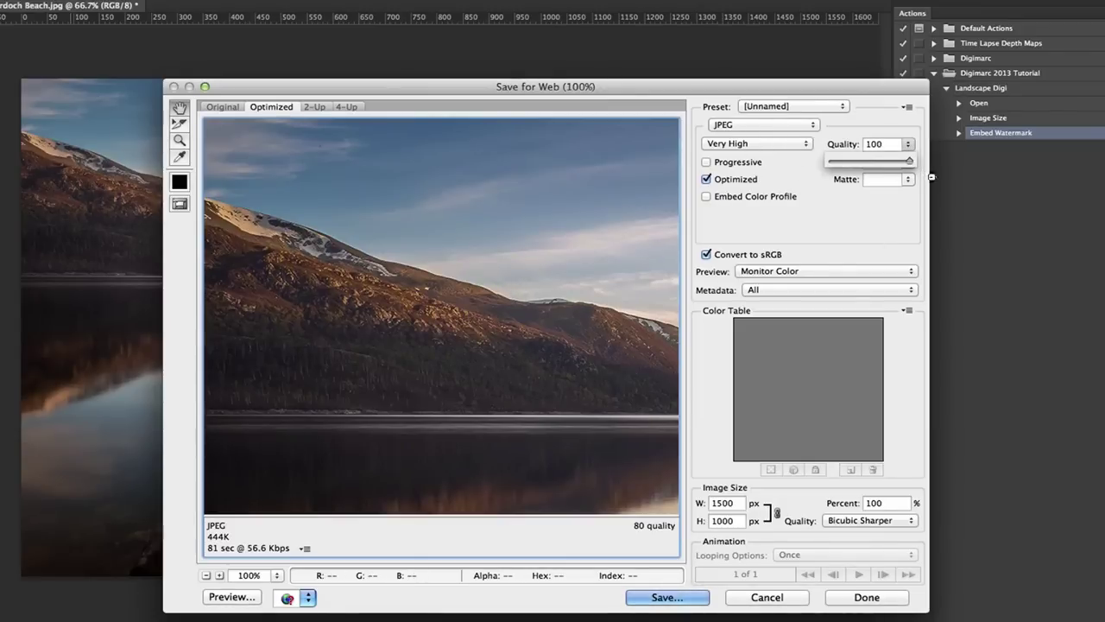
left_click(807, 237)
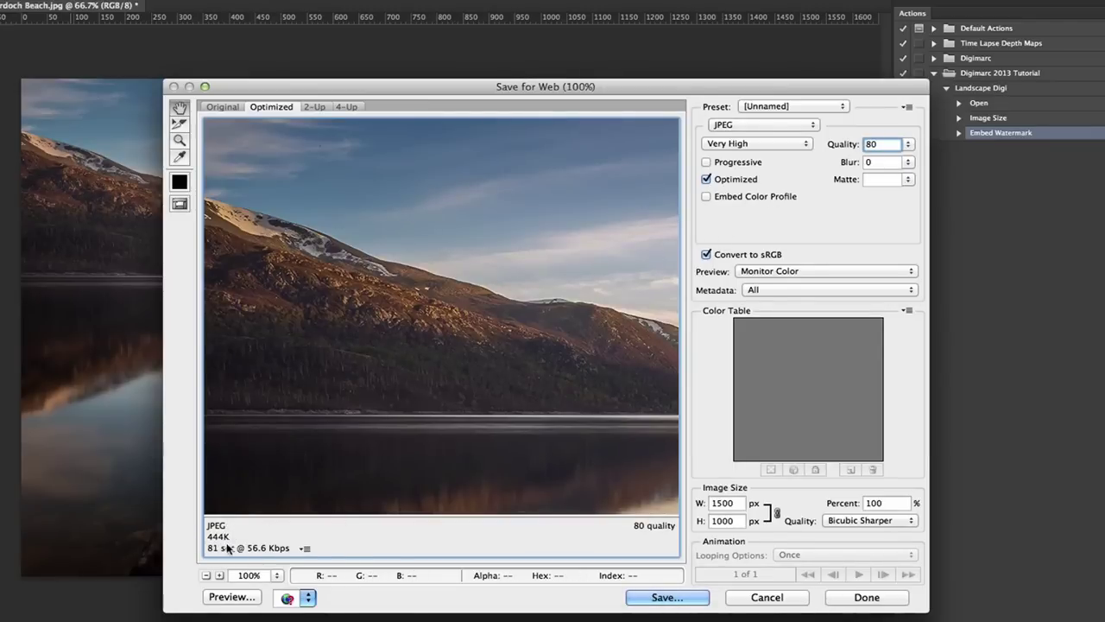
left_click(452, 364)
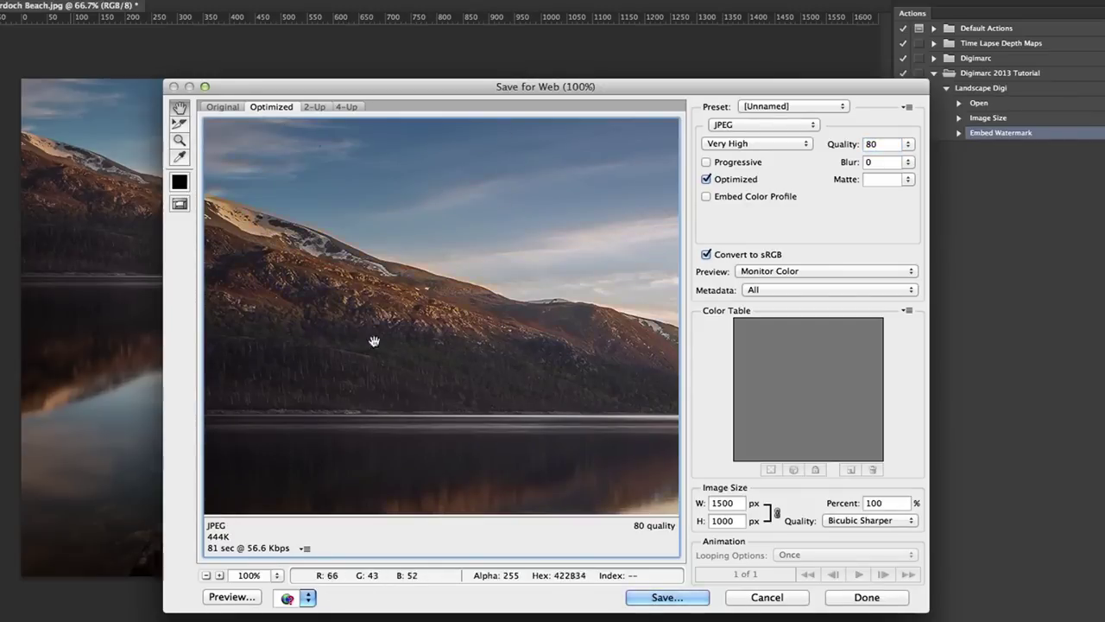
left_click(233, 107)
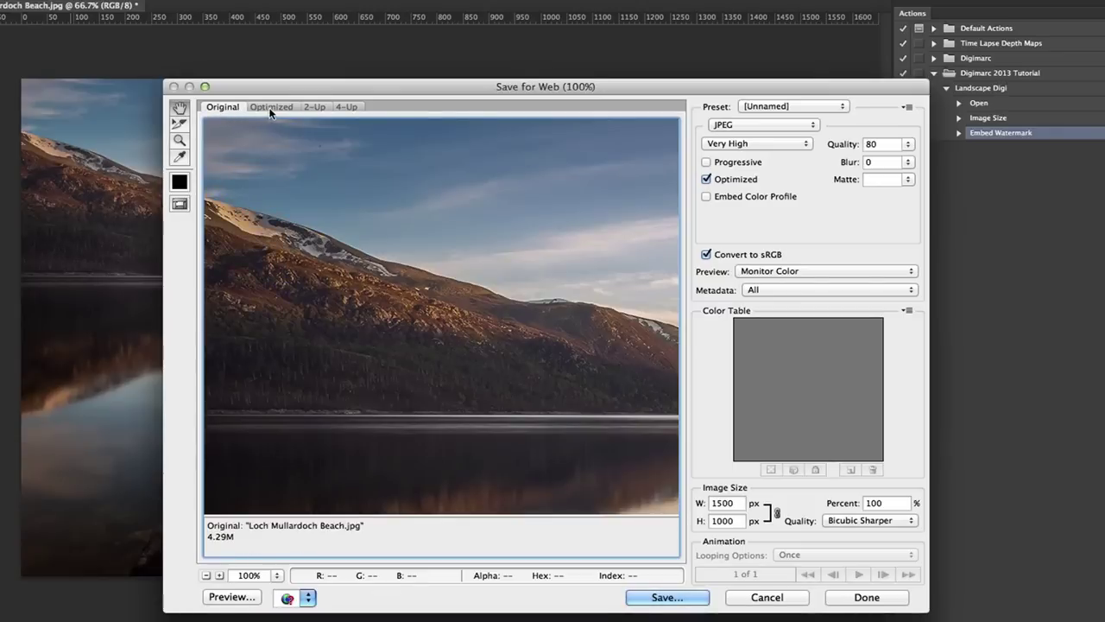
left_click(270, 108)
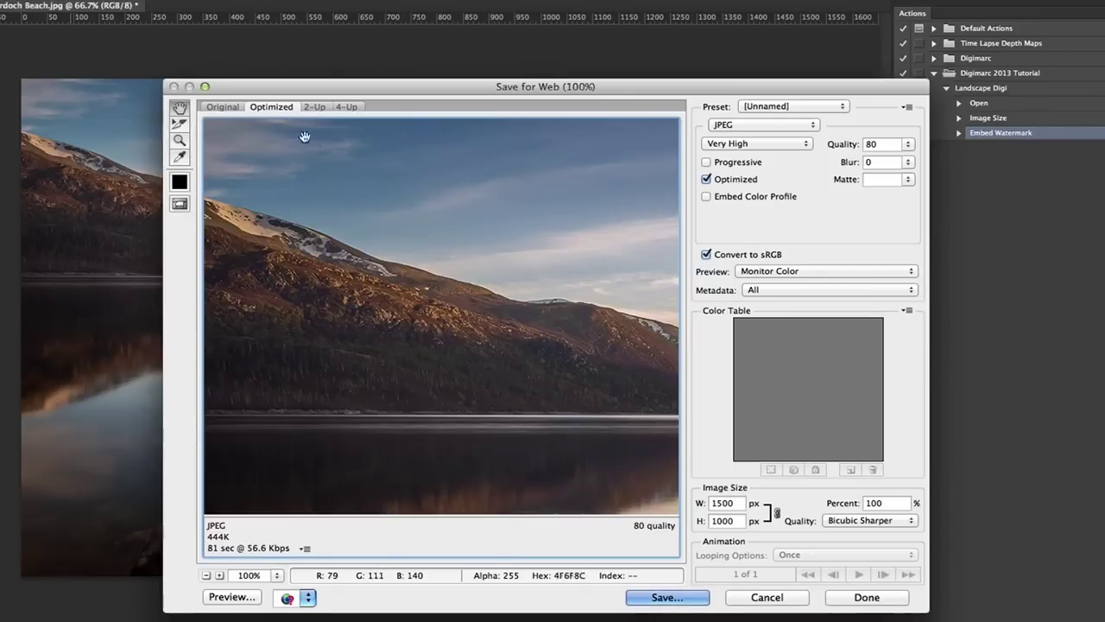
Settle on JPEG quality 80 after trying 75, checking sky and rocks, then save
left_click(908, 149)
left_click(882, 147)
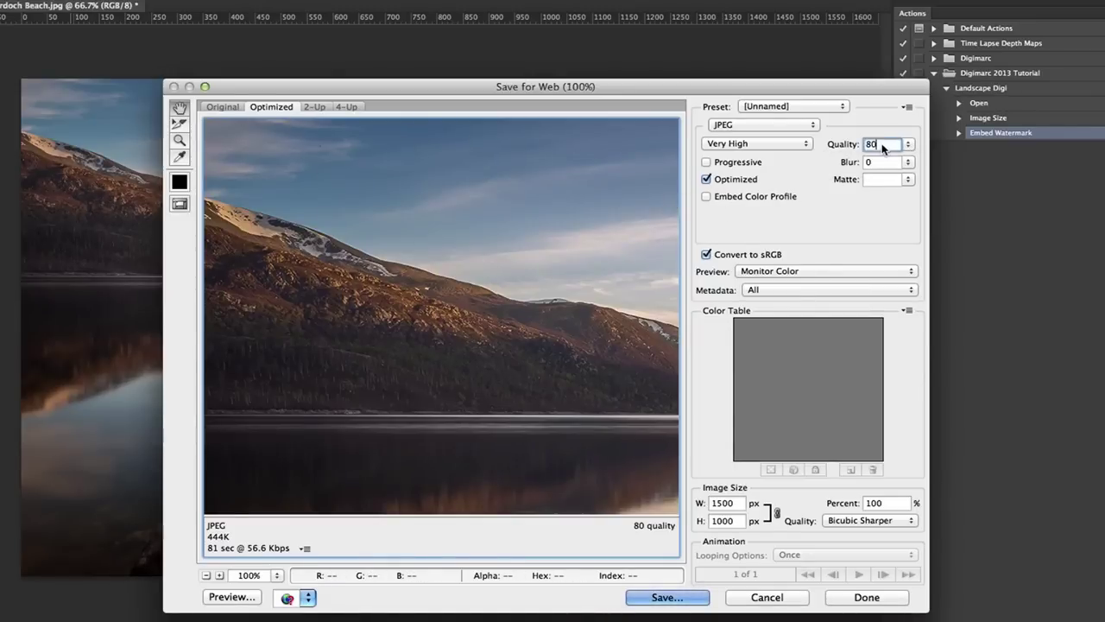
type("75")
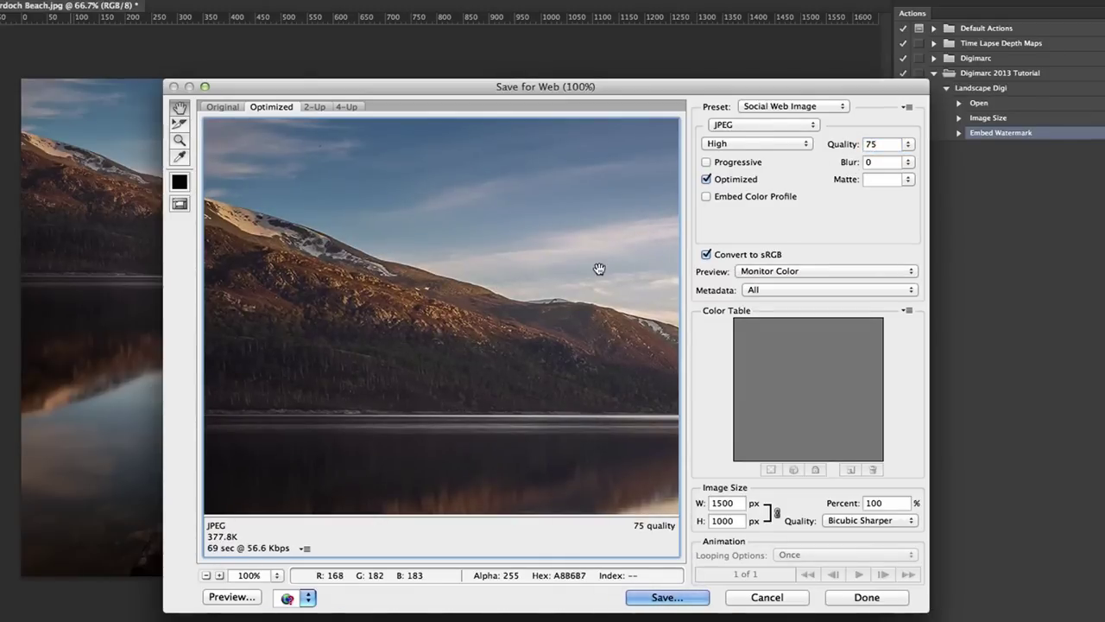
left_click_drag(510, 274, 553, 215)
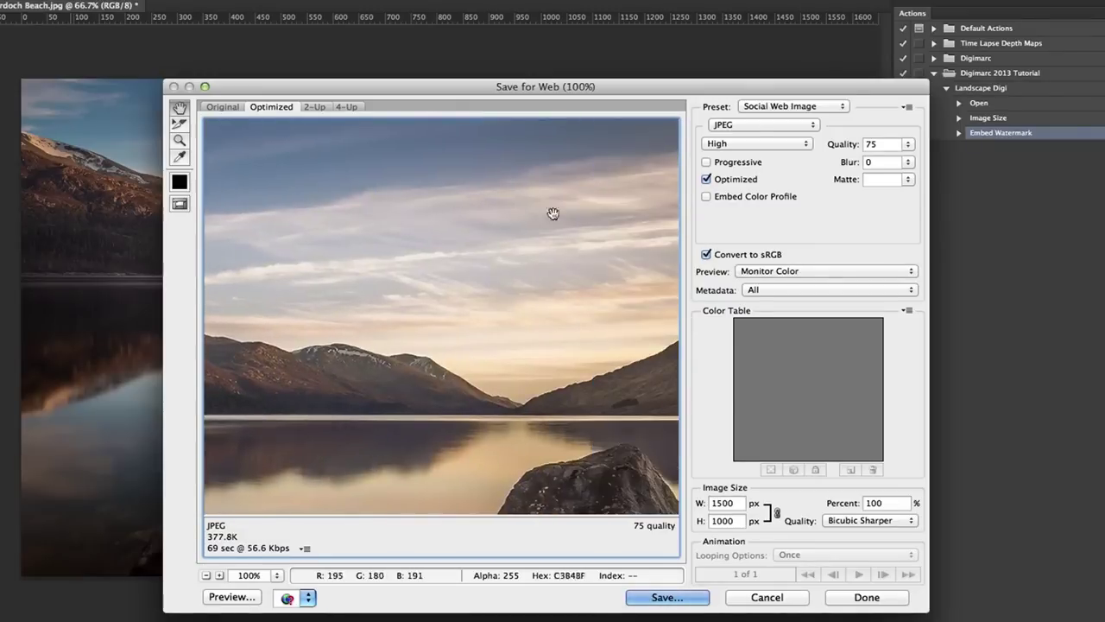
double_click(879, 145)
type("80")
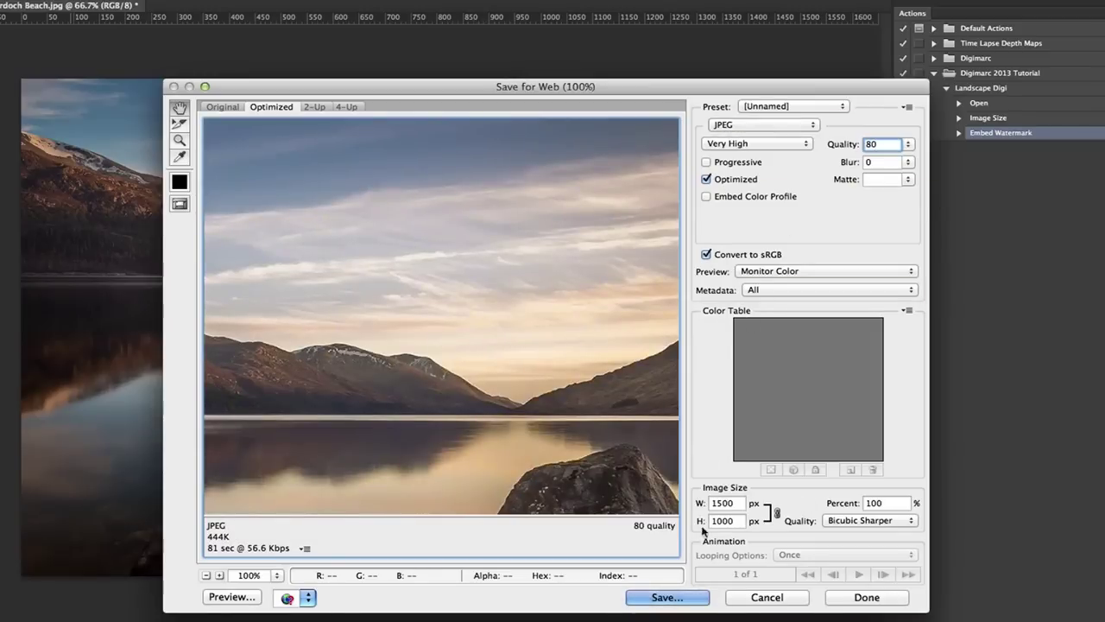
left_click_drag(291, 432, 383, 219)
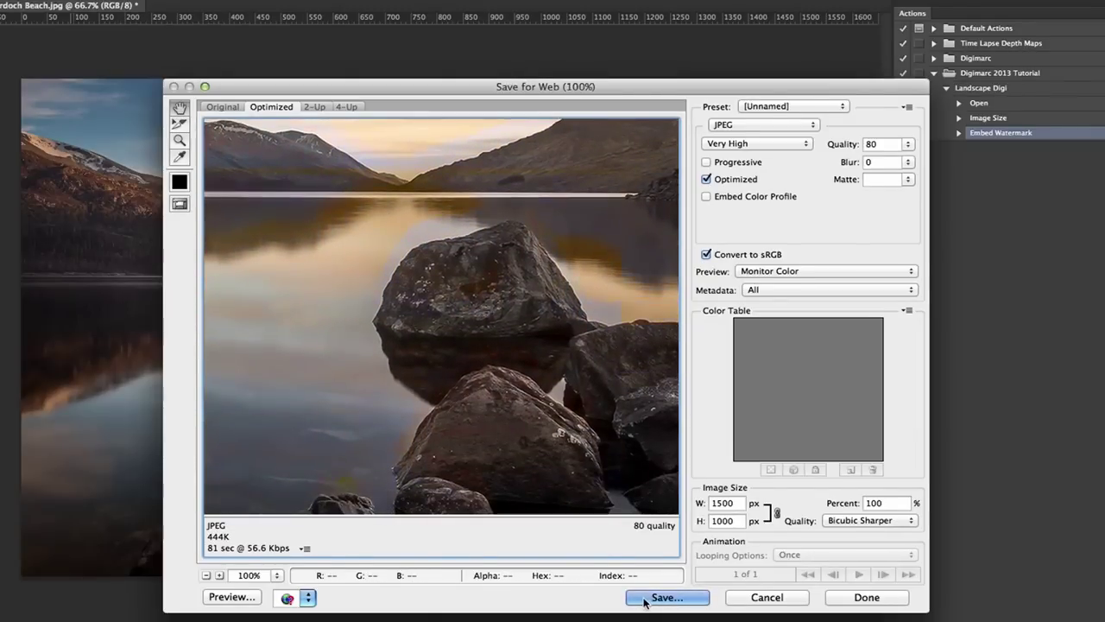
left_click(648, 594)
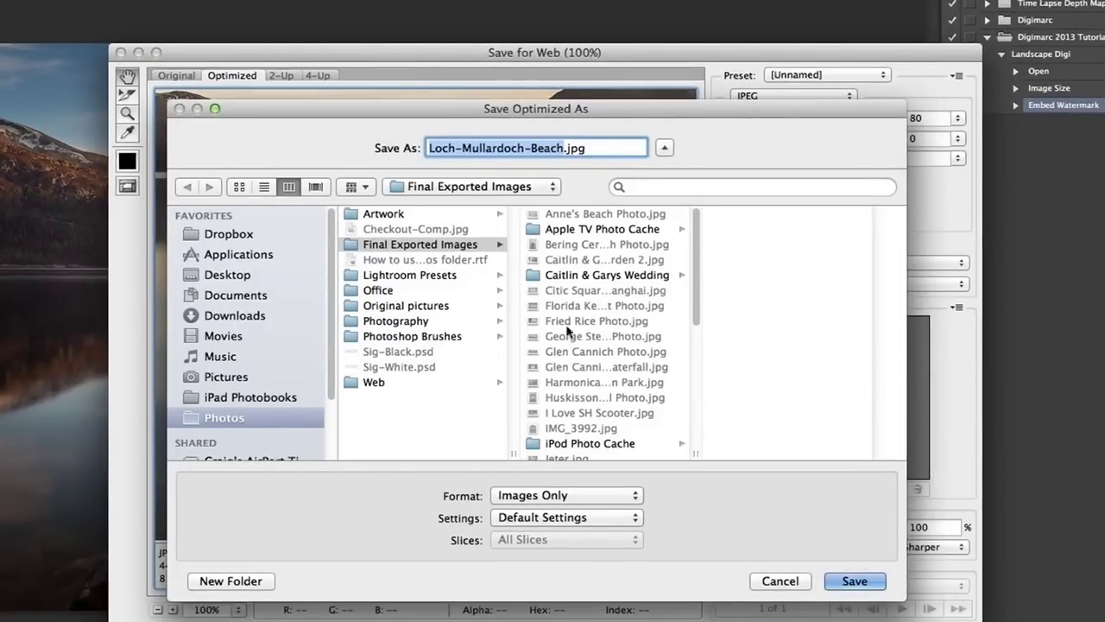
Save the web JPEG into the Web > Digi, 1500 folder, overwriting Loch-Mullardoch-Beach.jpg
left_click(370, 383)
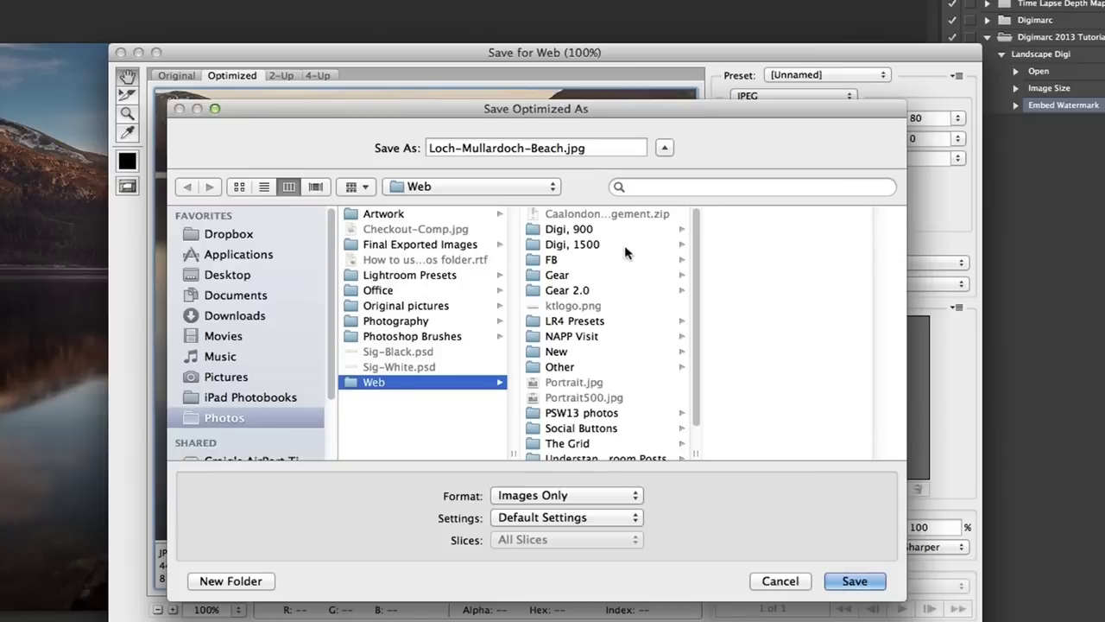
left_click(570, 245)
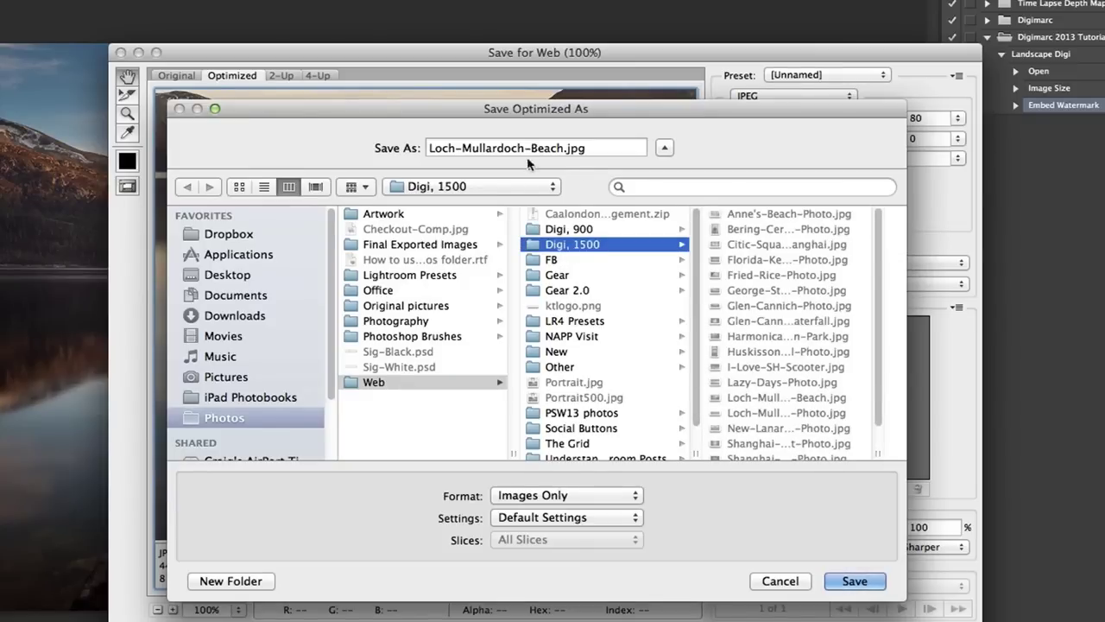
left_click(854, 582)
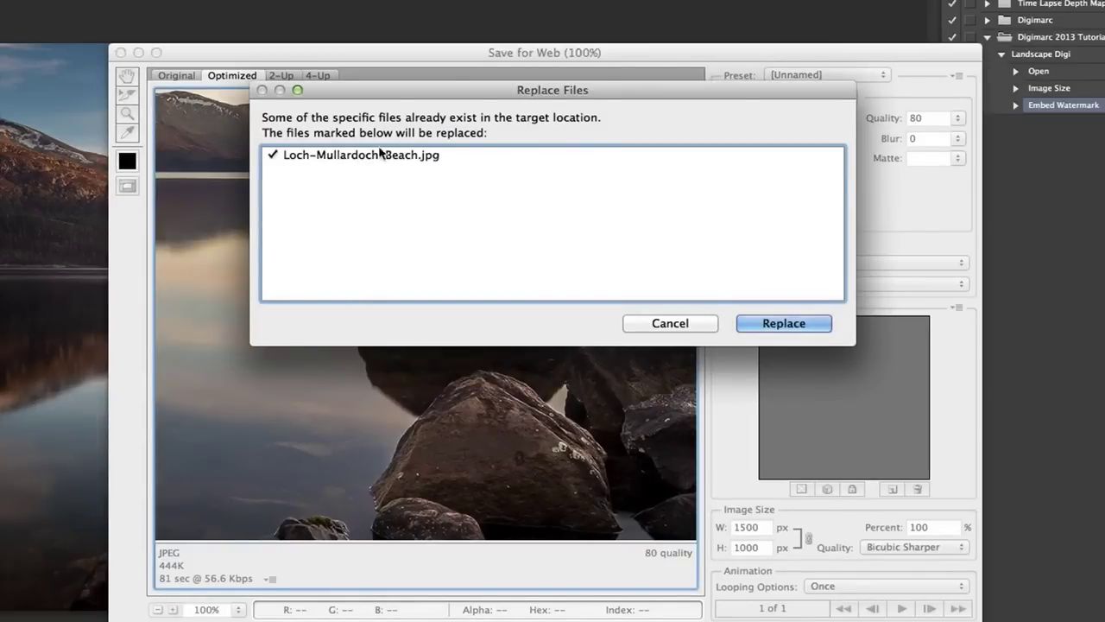
left_click(759, 323)
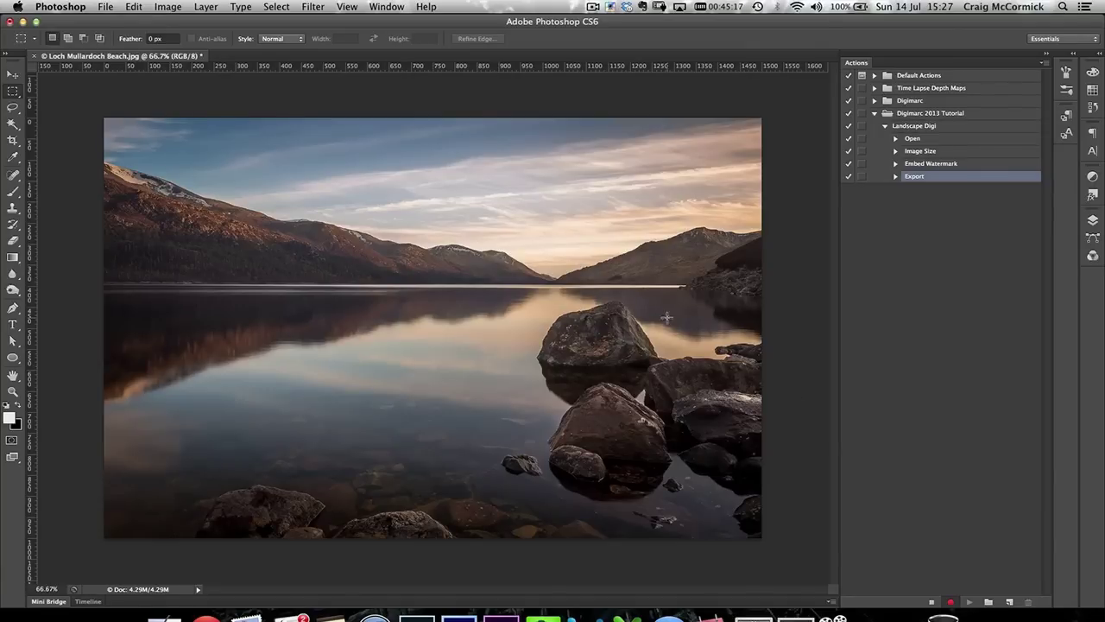
Step backward twice in history with Edit > Step Backward to restore the full-size photo
left_click(132, 11)
left_click(140, 41)
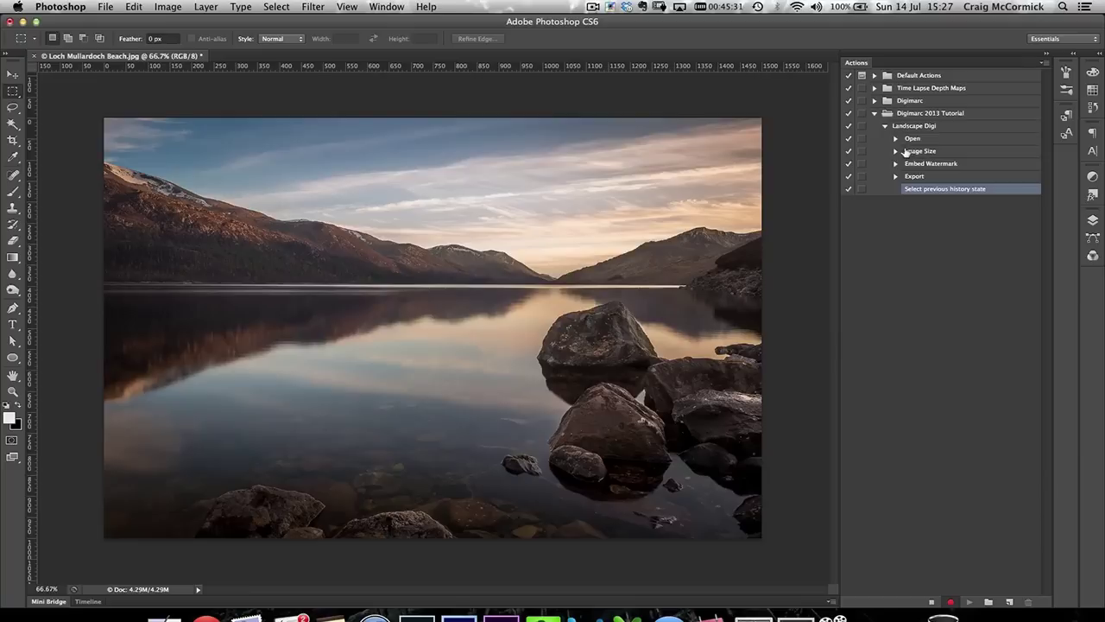
left_click(136, 8)
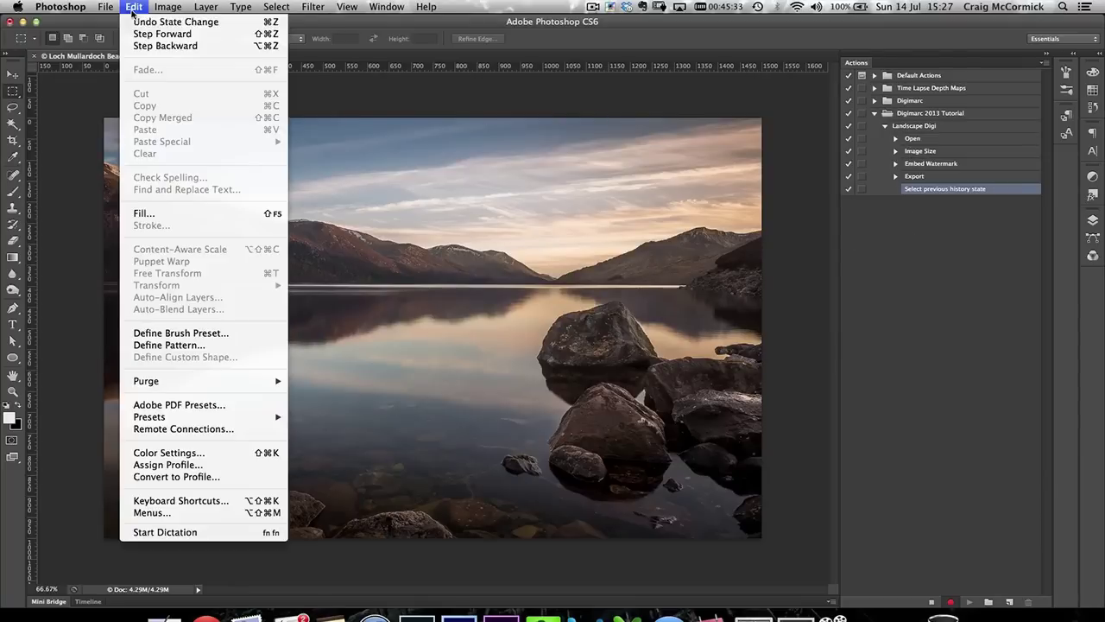
left_click(144, 46)
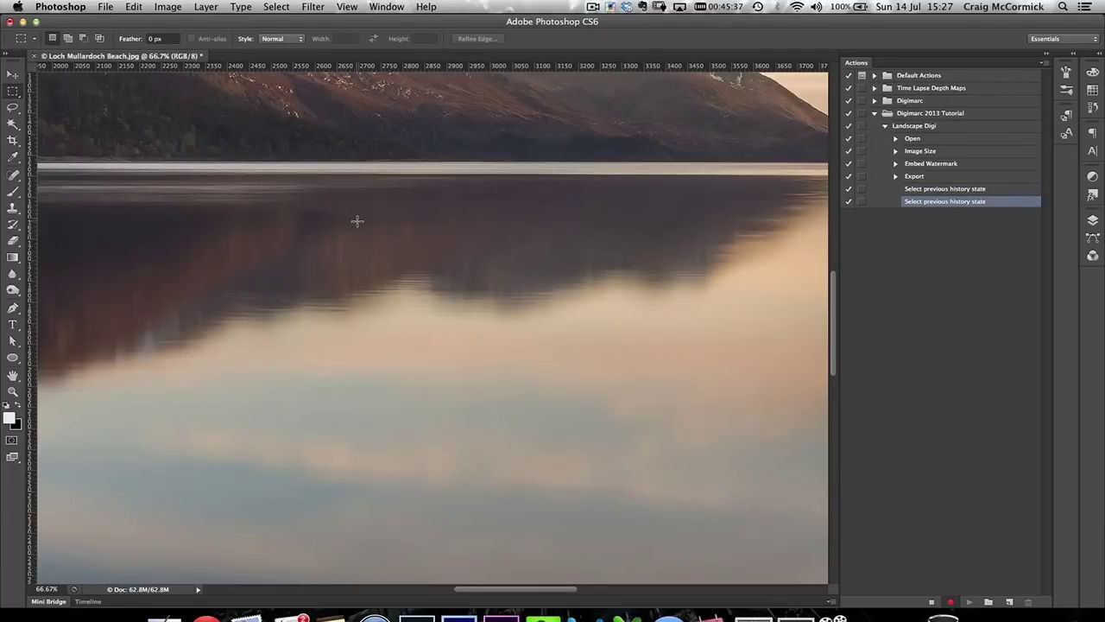
scroll(356, 218, "down", 4)
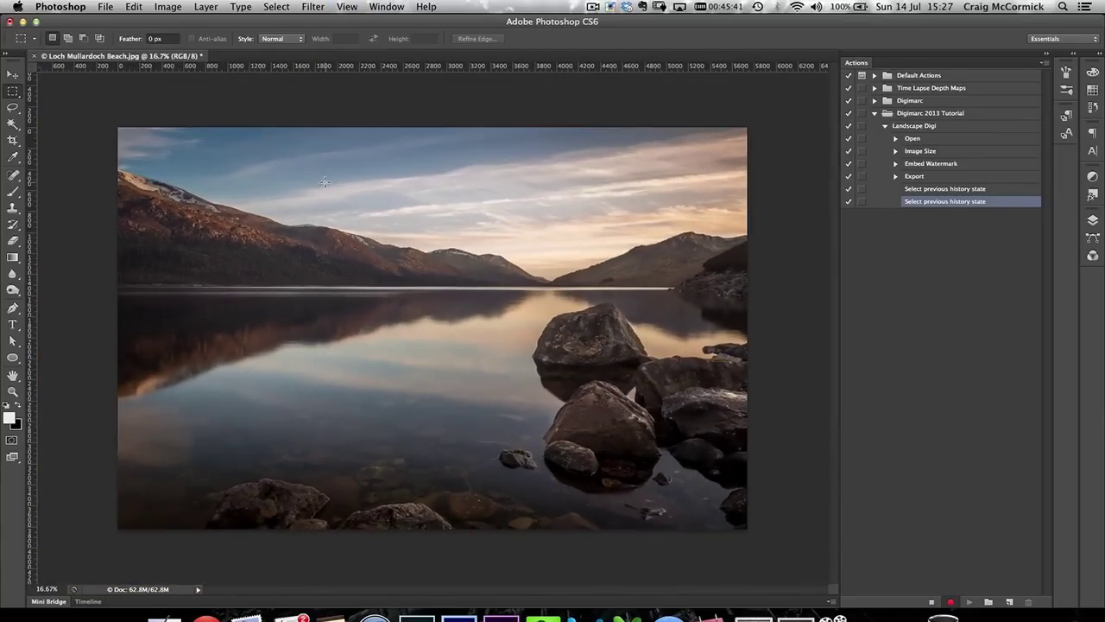
Resize the lake photo to 900 pixels wide (900 × 600) and view it at 100%
left_click(157, 9)
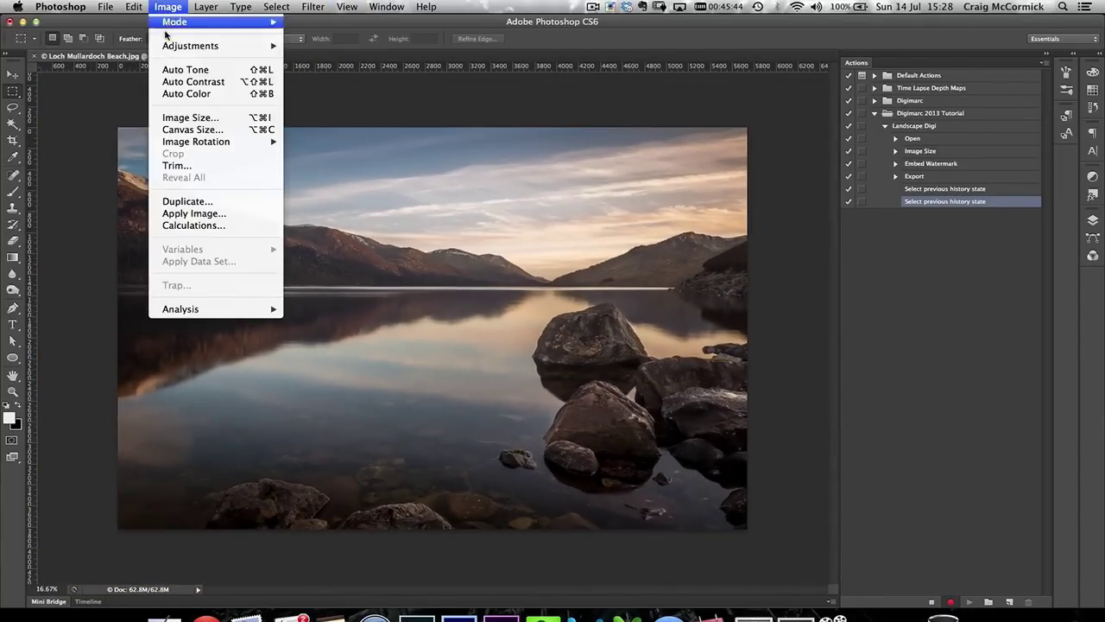
left_click(191, 119)
type("90")
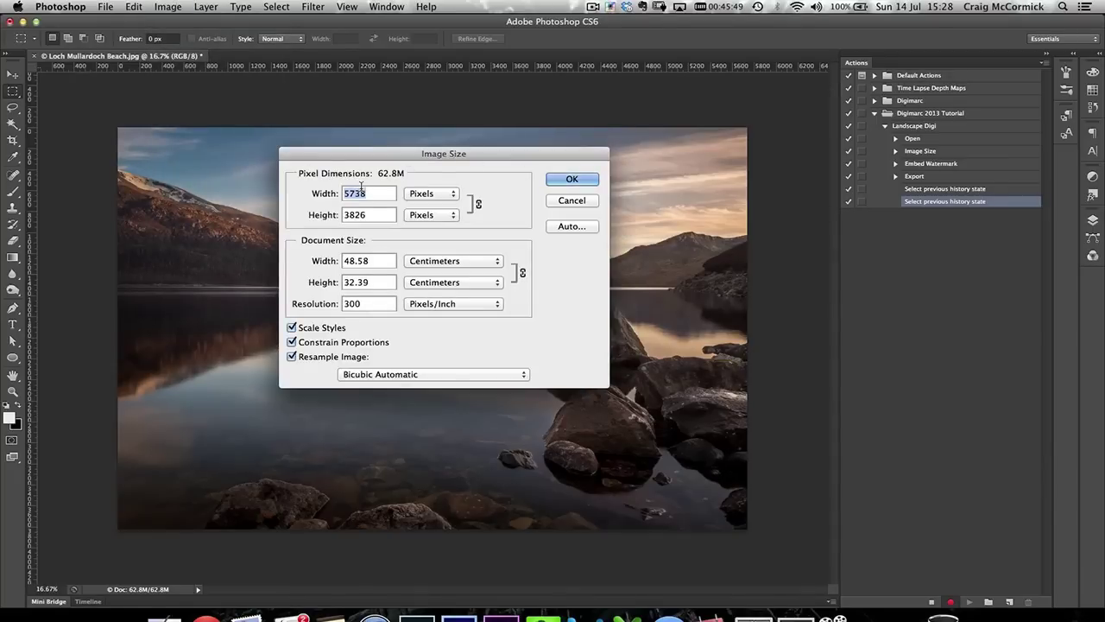
type("0")
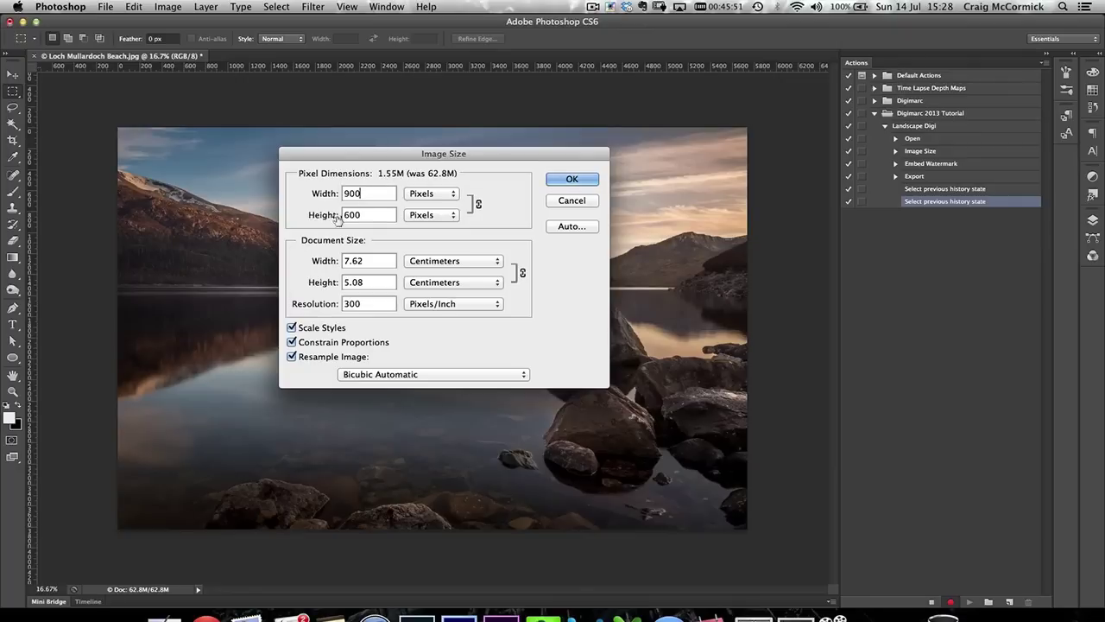
left_click(558, 181)
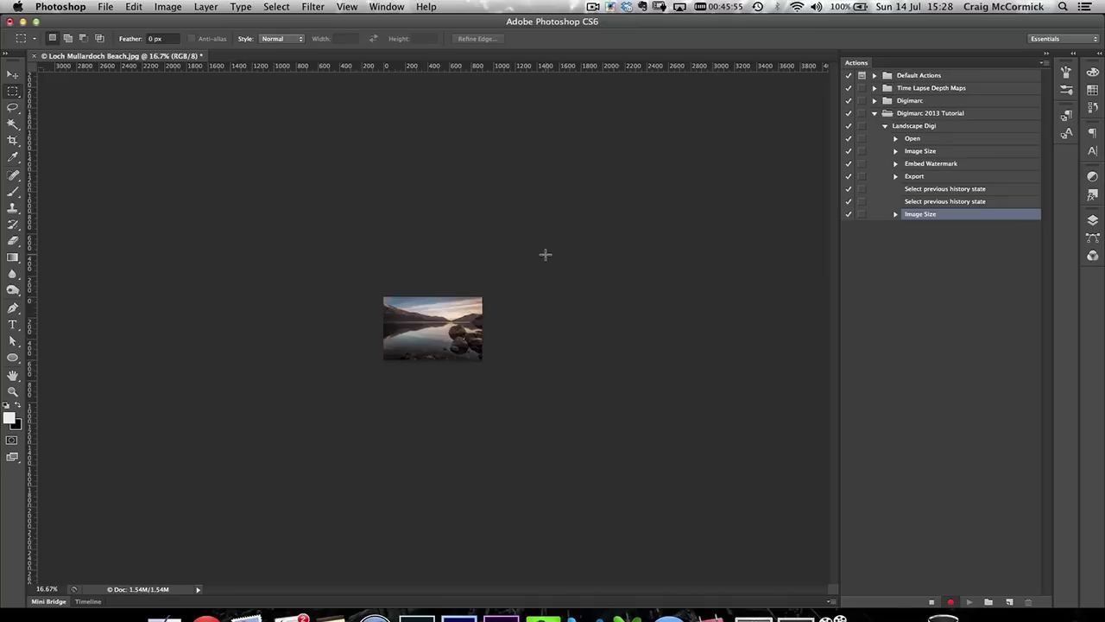
key("super+1")
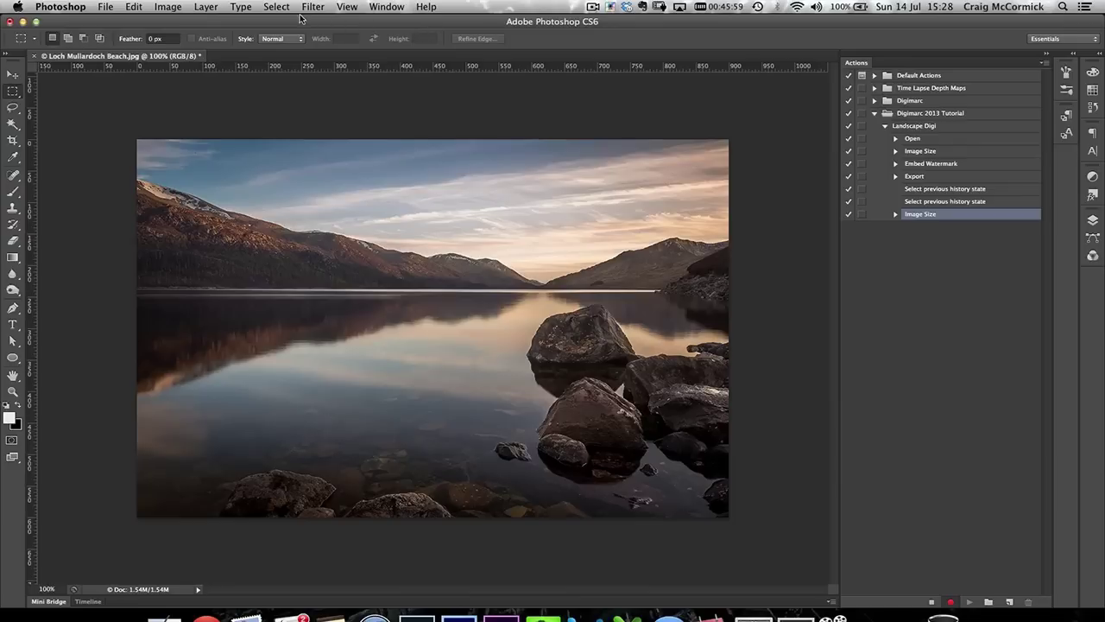
left_click(310, 8)
Embed a Digimarc watermark with year 2013, Restricted Use and Do Not Copy, keeping the internet link
mouse_move(333, 273)
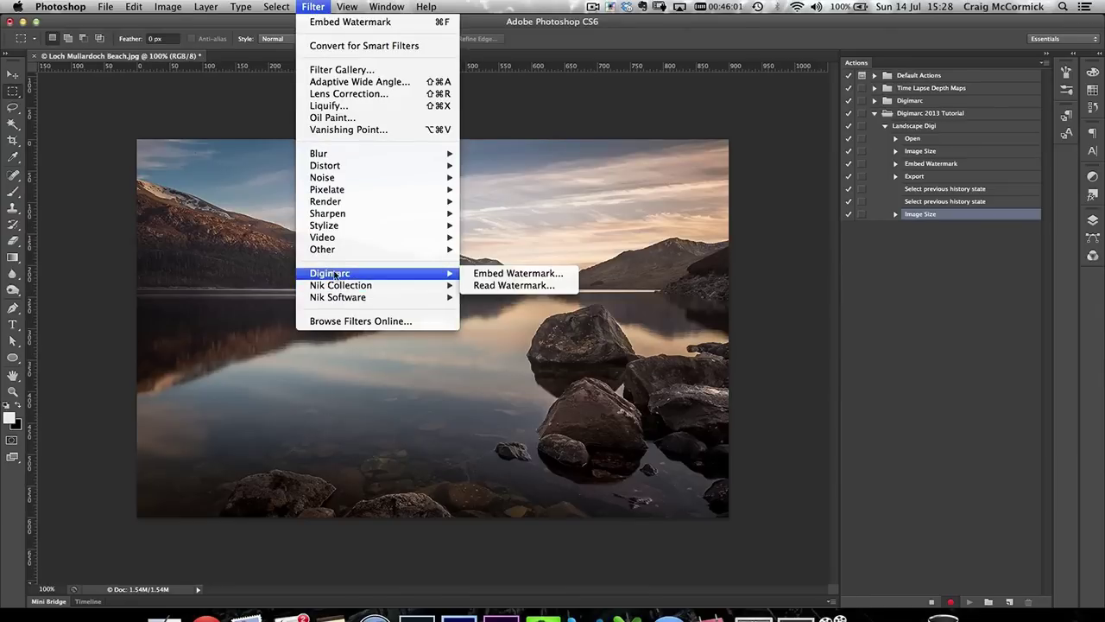
left_click(490, 273)
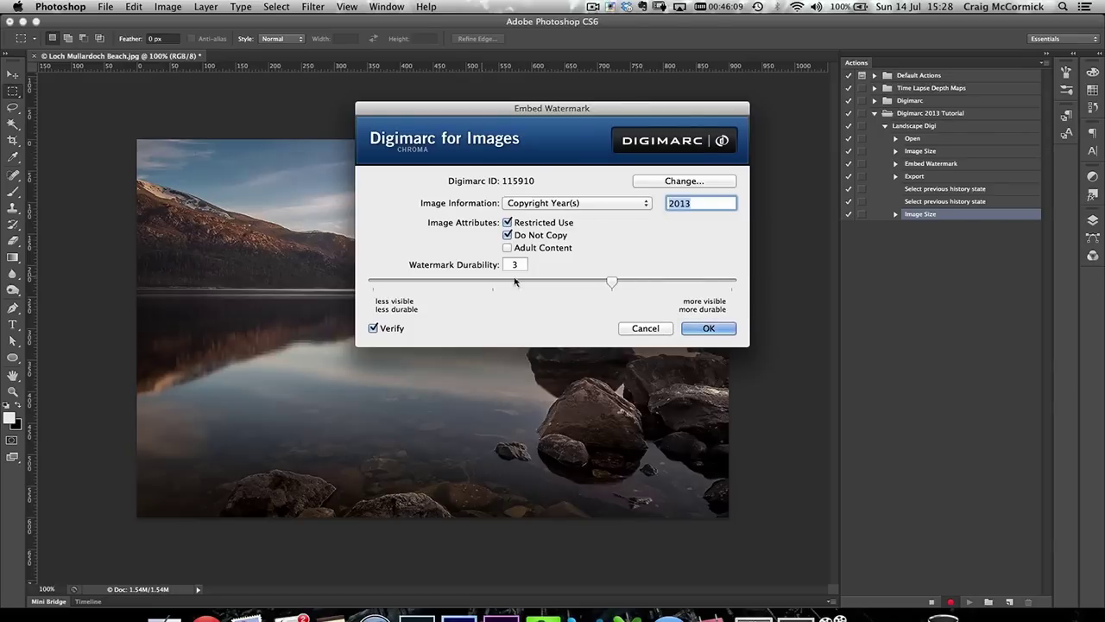
left_click(708, 328)
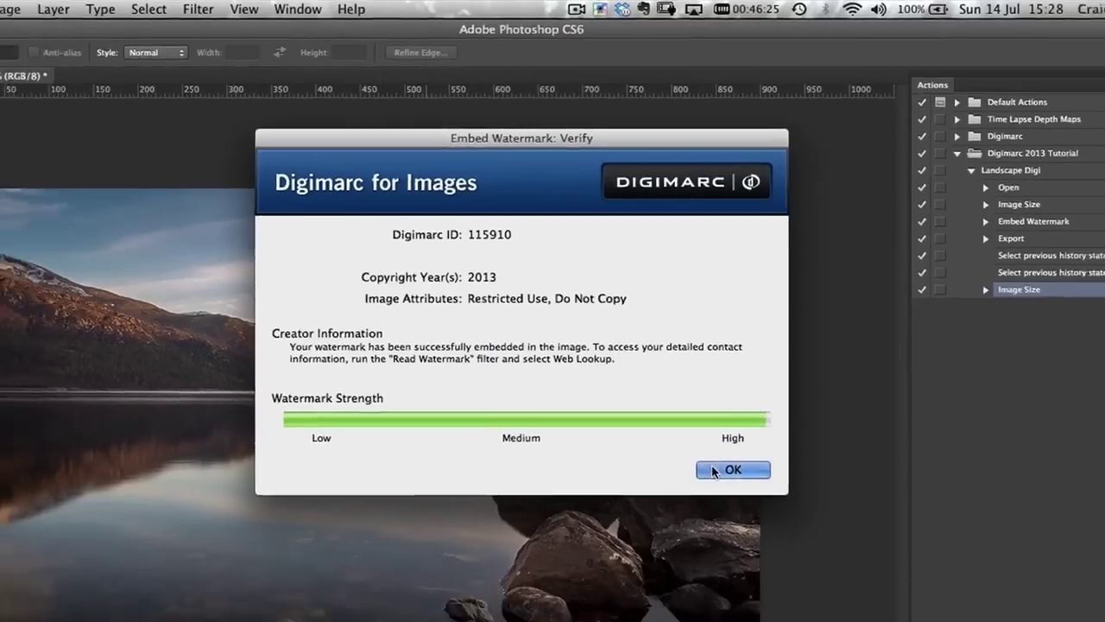
left_click(713, 470)
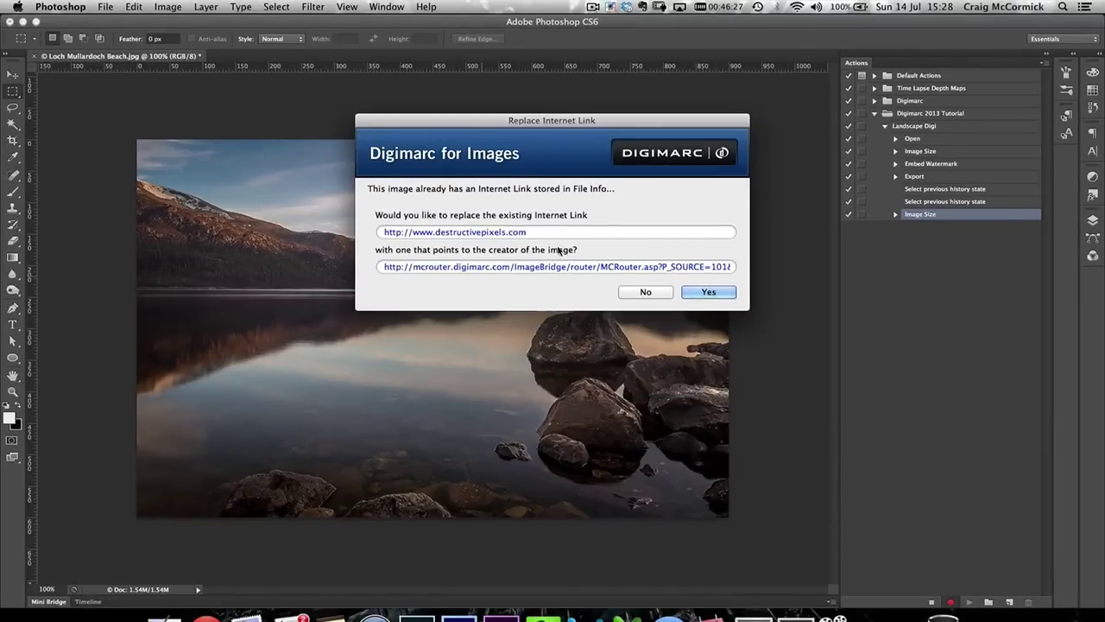
left_click(647, 293)
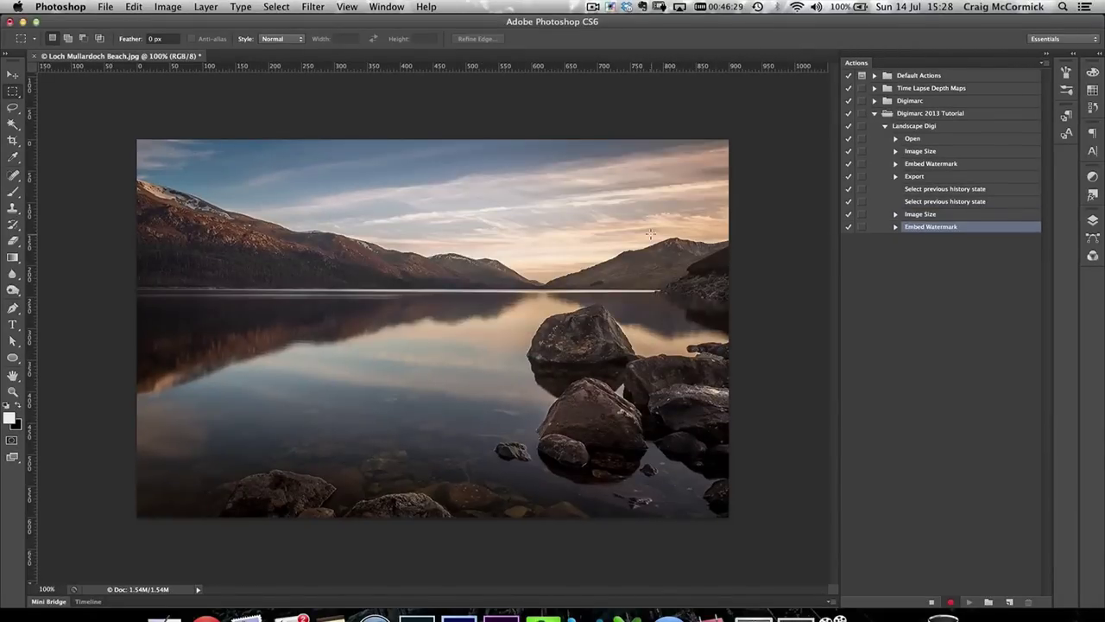
Preview the photo as a quality-80 JPEG in Save for Web, checking the foreground rocks
left_click(106, 8)
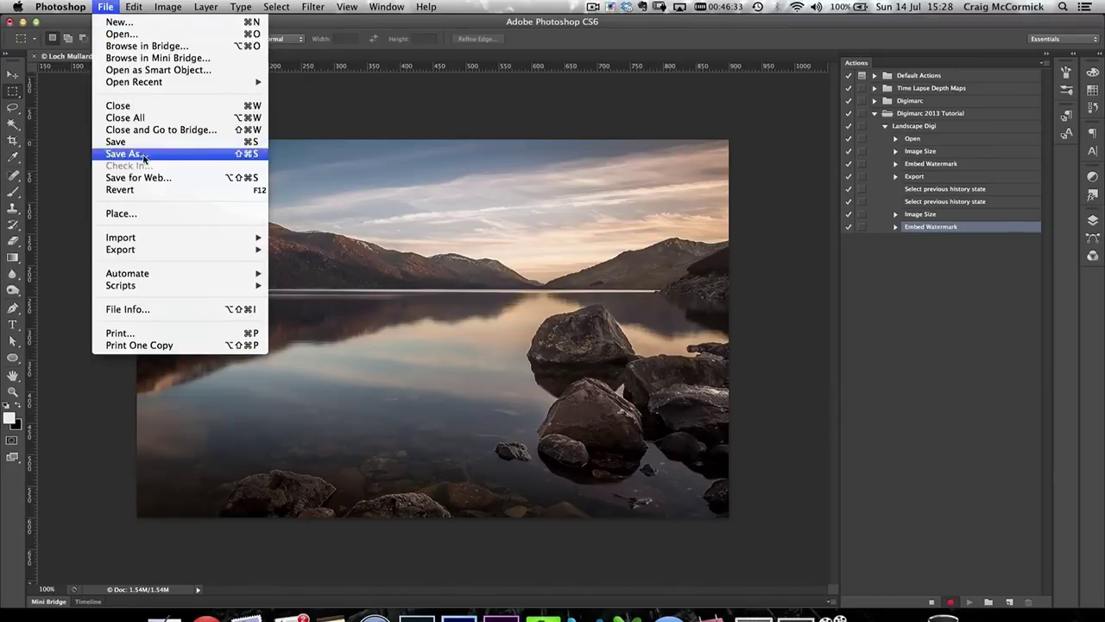
left_click(159, 180)
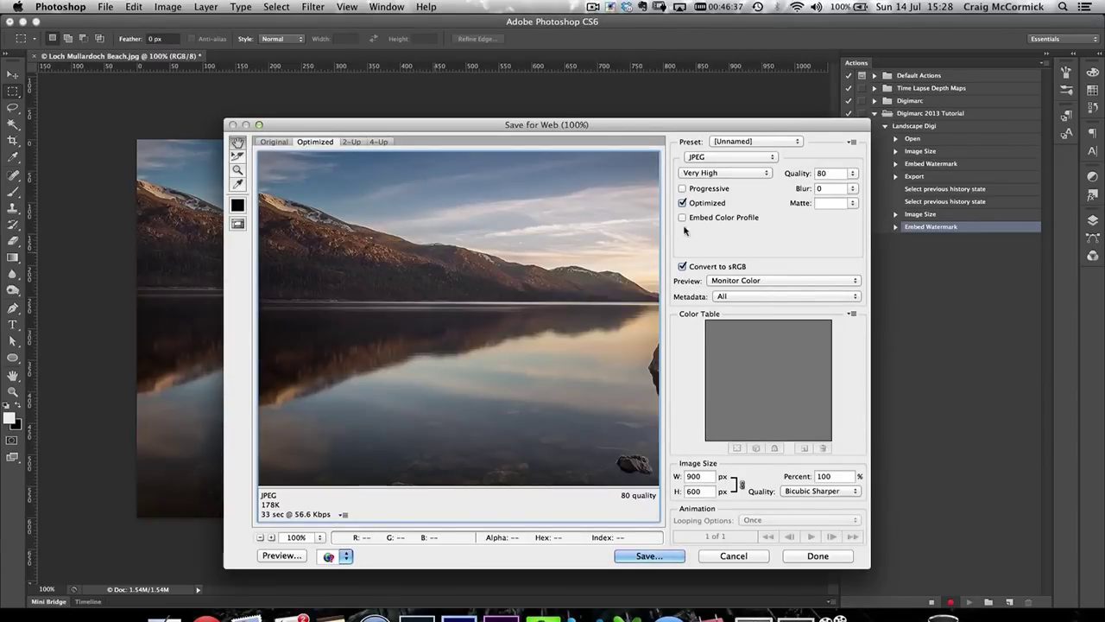
scroll(416, 296, "down", 2)
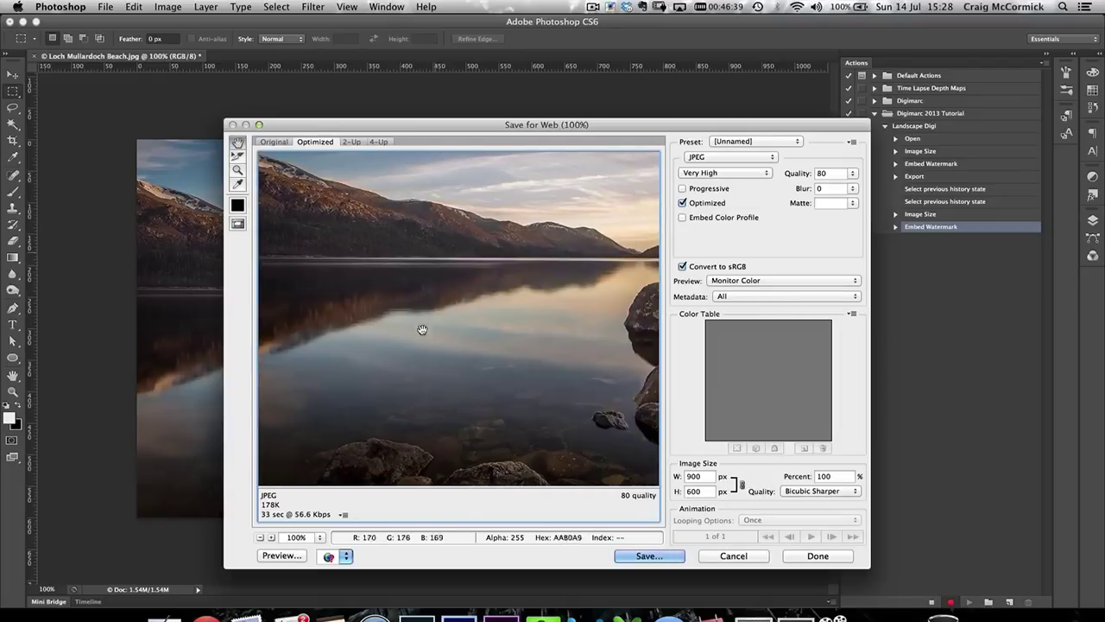
left_click_drag(521, 349, 386, 387)
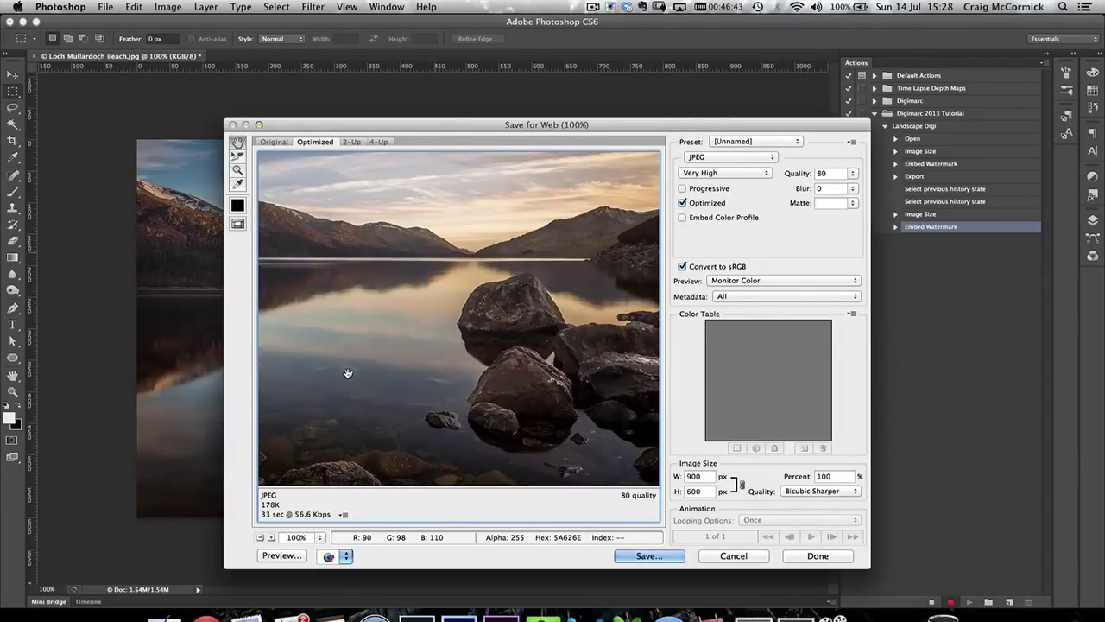
scroll(349, 373, "left", 5)
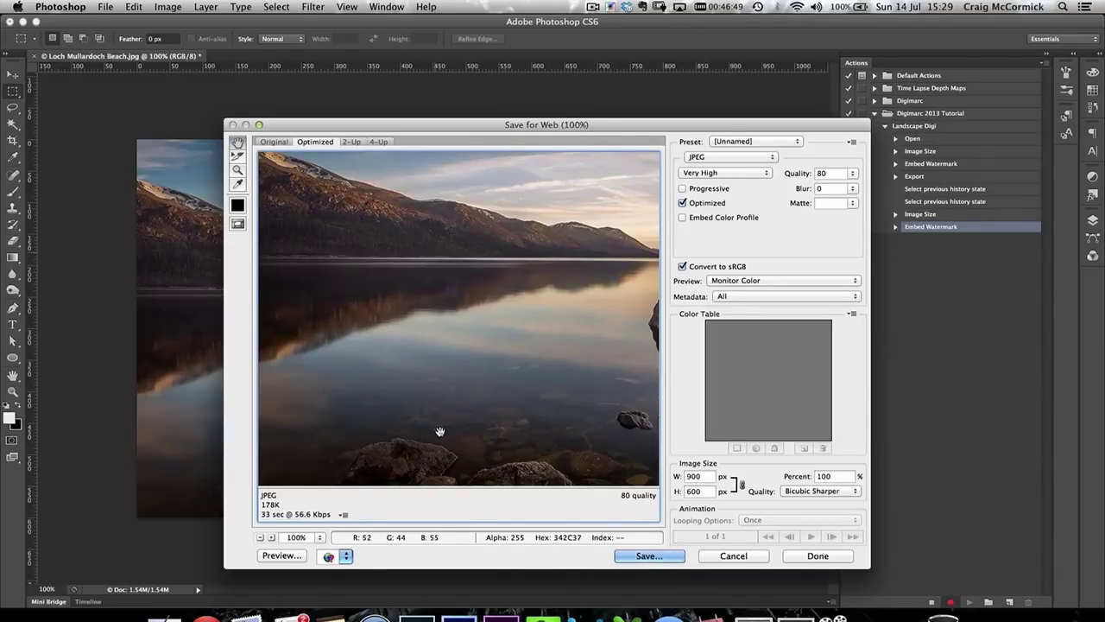
mouse_move(441, 390)
left_mouse_down()
mouse_move(441, 447)
mouse_move(449, 406)
left_mouse_up()
Save the web JPEG into the Digi, 900 folder, replacing Loch-Mullardoch-Beach.jpg
left_click(635, 557)
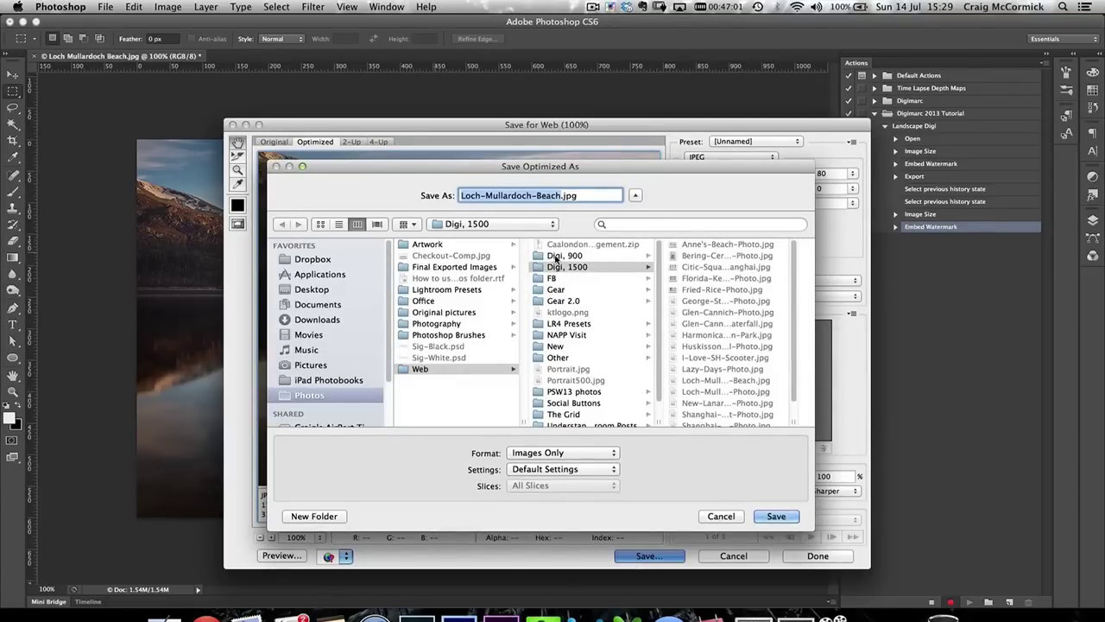
left_click(560, 257)
left_click(776, 515)
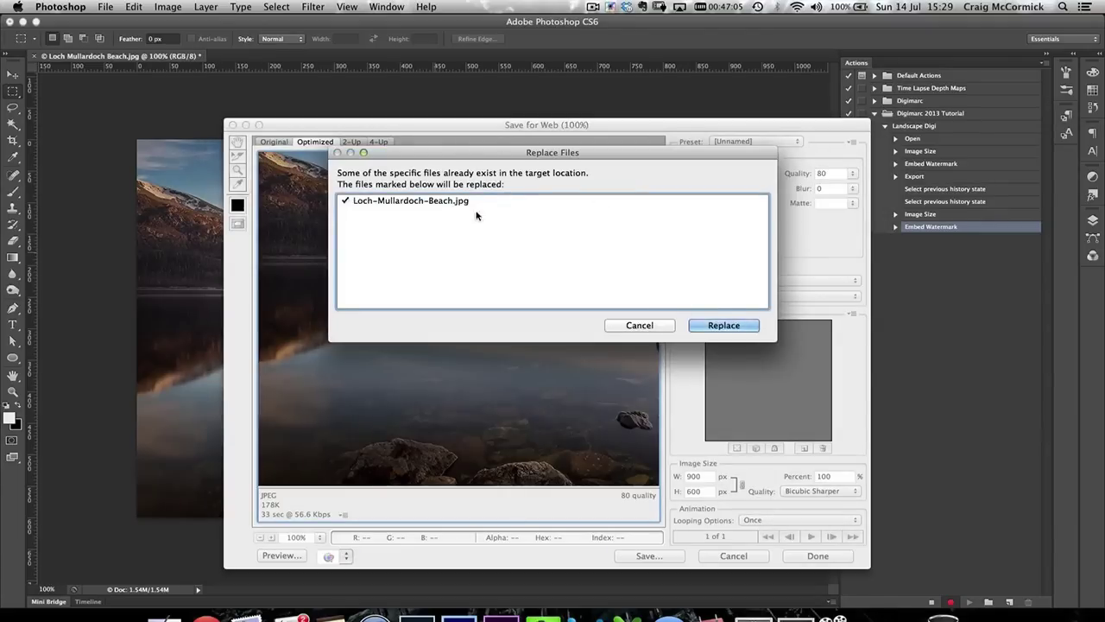
left_click(696, 324)
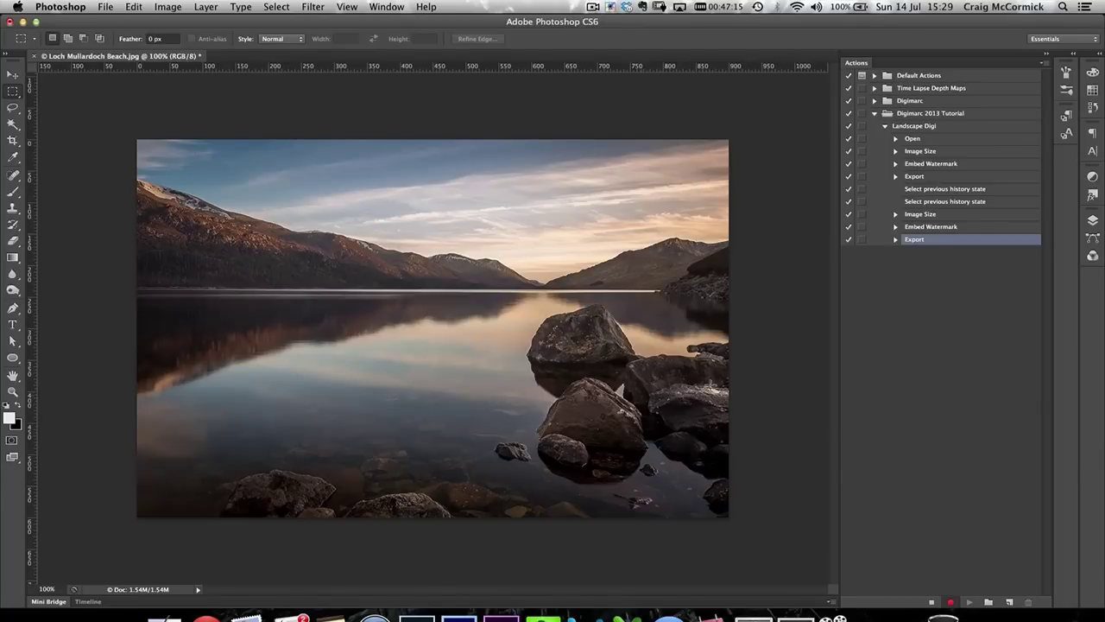
left_click(932, 602)
Close the lake photo without saving and stop recording the Landscape Digi action
left_click(106, 8)
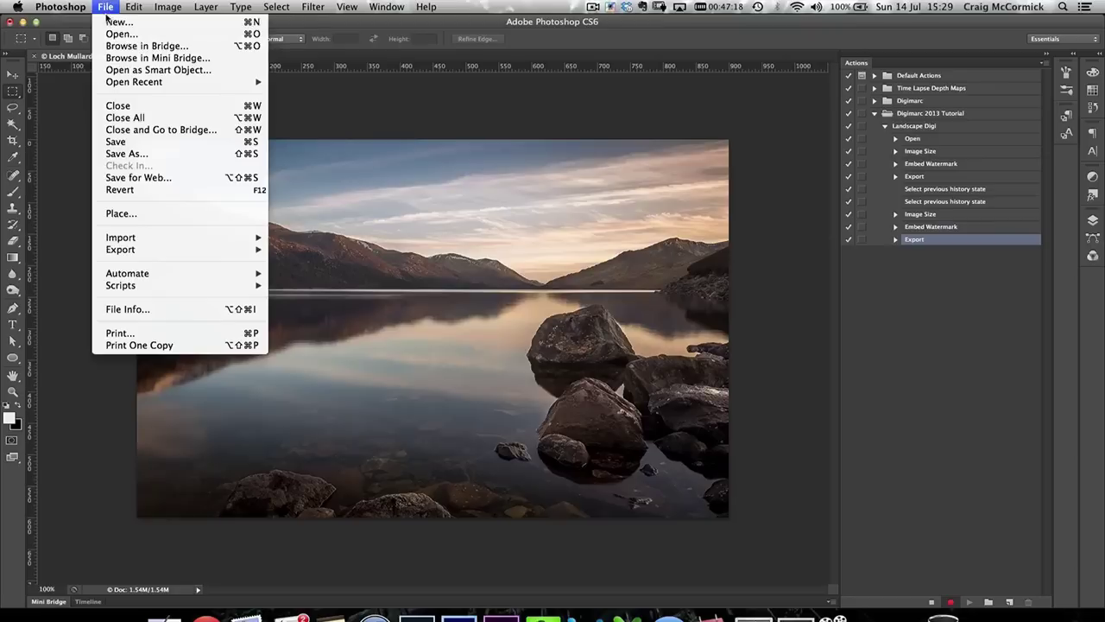
left_click(128, 105)
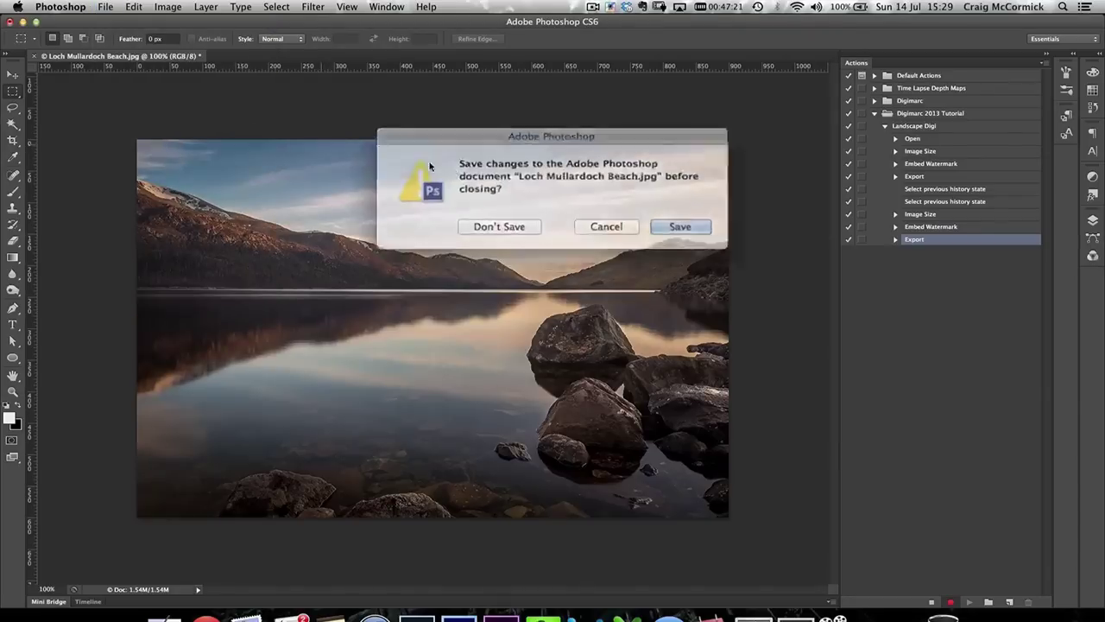
left_click(519, 222)
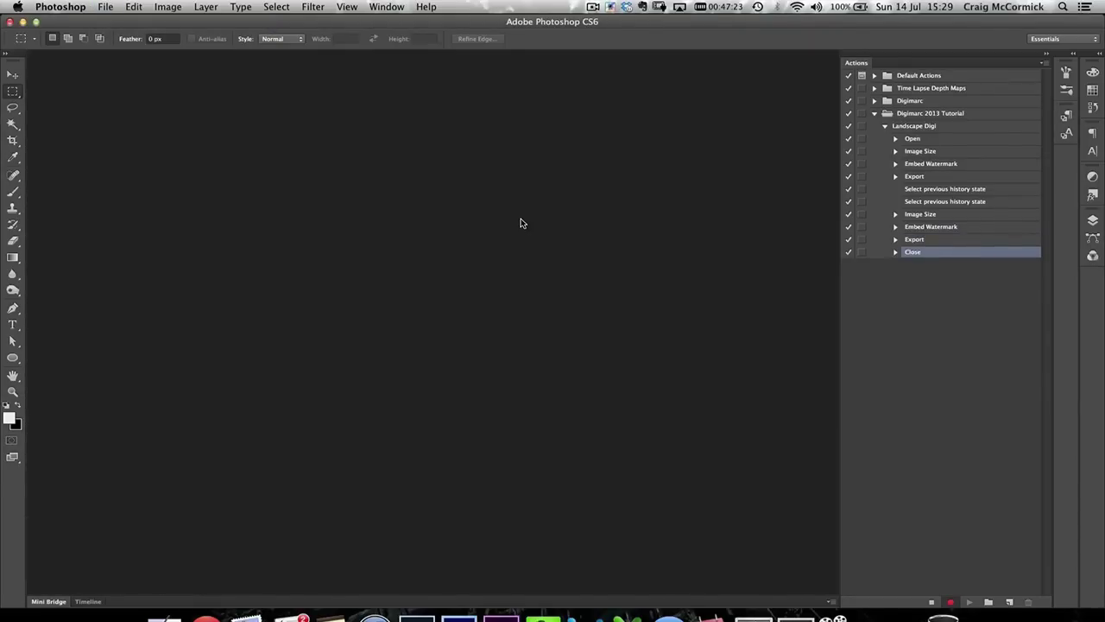
left_click(932, 602)
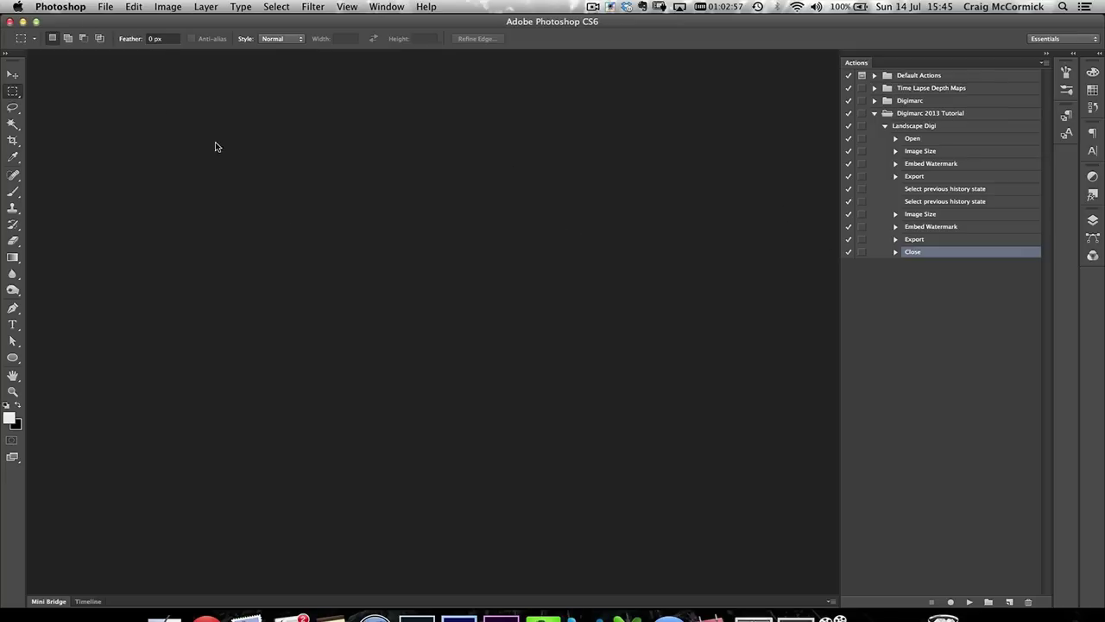
Start a droplet from the Landscape Digi action and set its save location to the Desktop
left_click(104, 7)
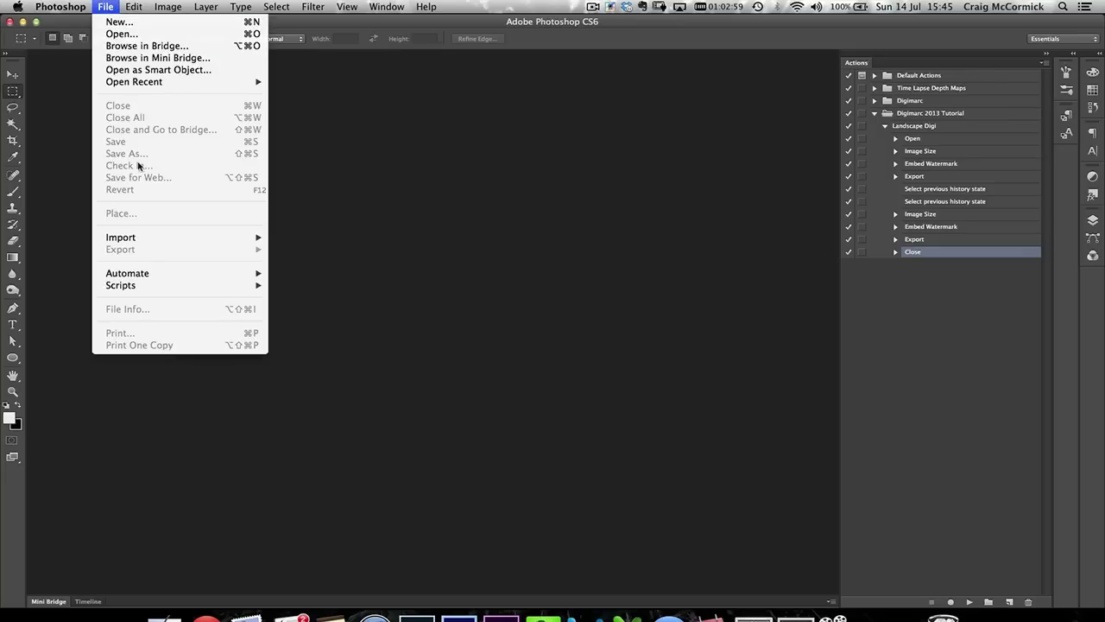
mouse_move(140, 274)
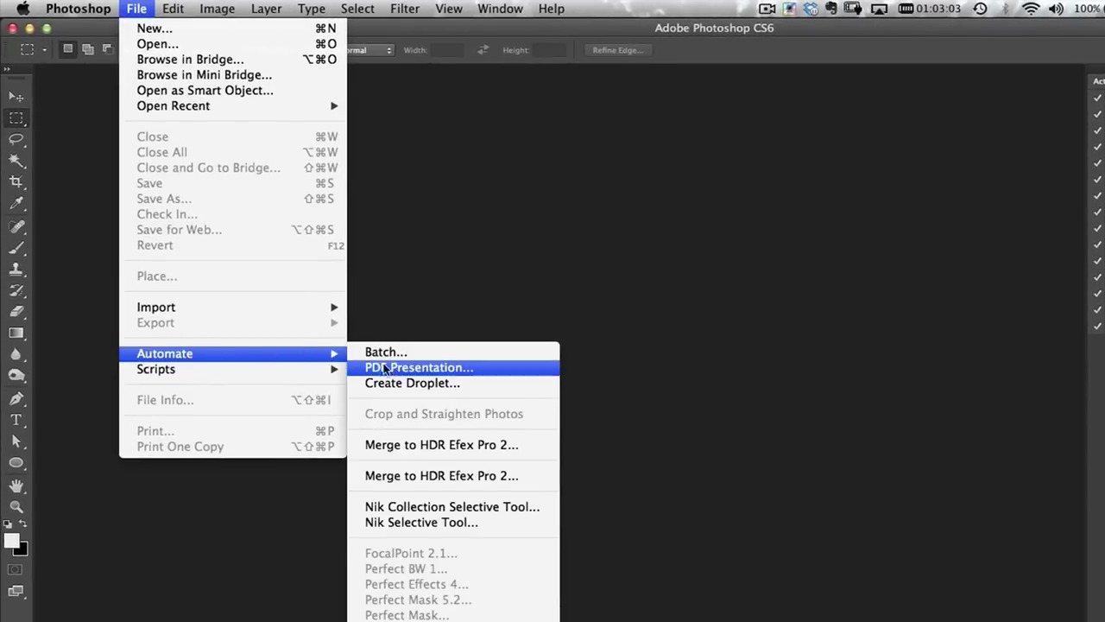
left_click(475, 388)
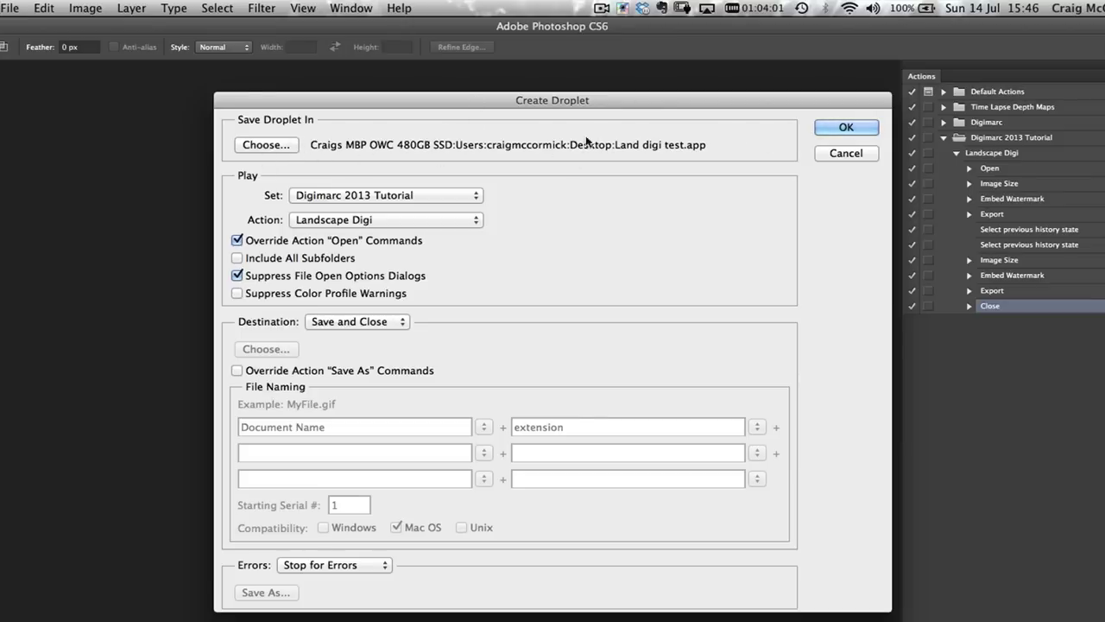
left_click(261, 147)
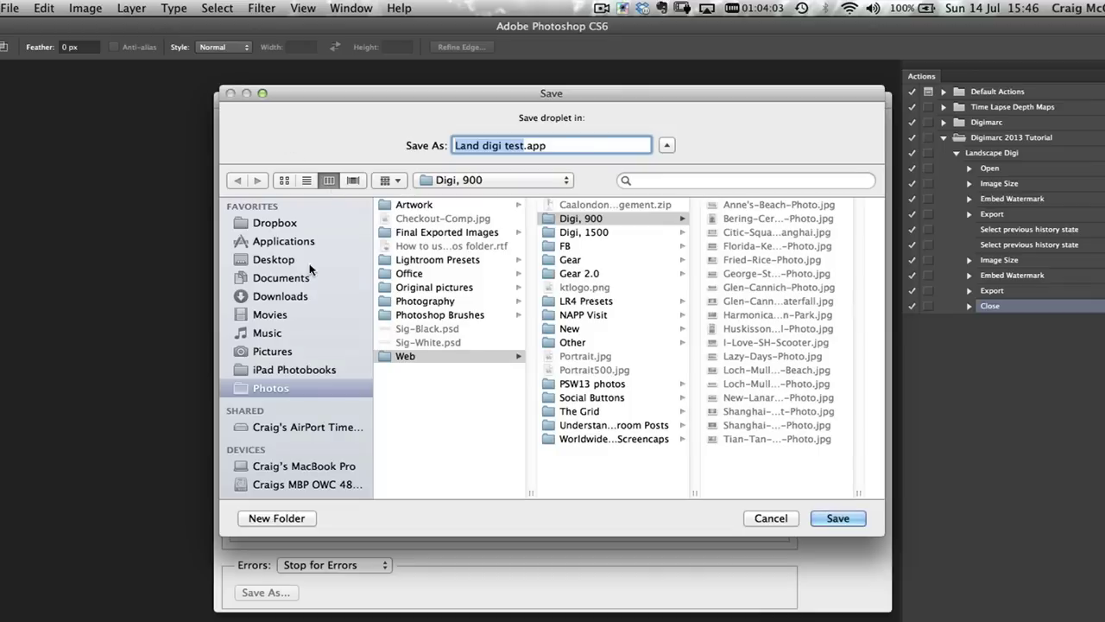
left_click(269, 259)
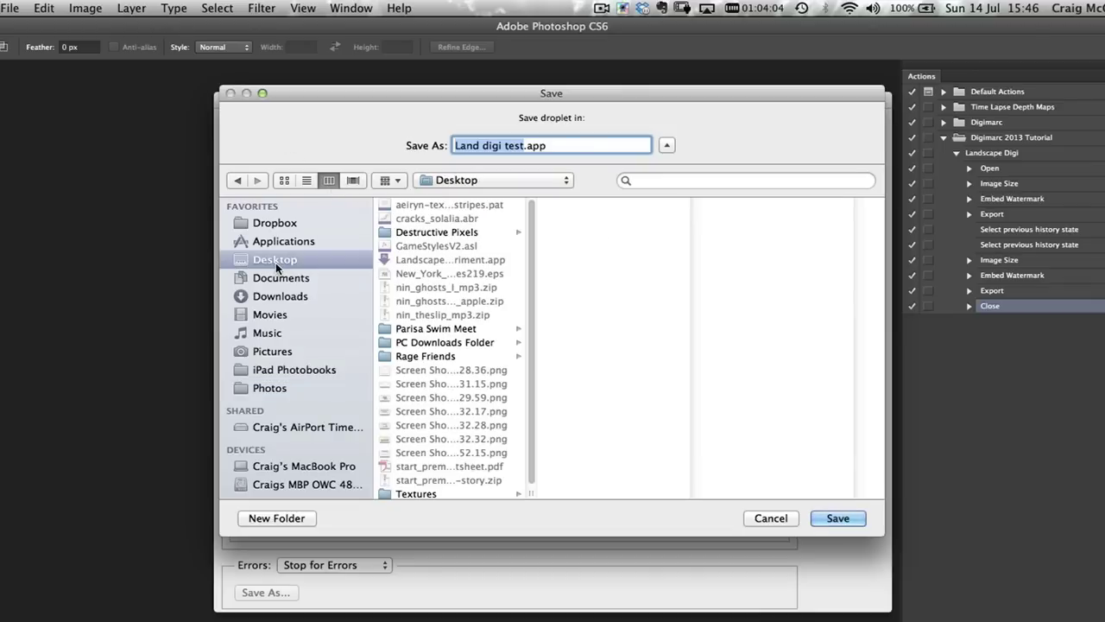
Rename the droplet to 'Landscape Digi.app' and save it
left_click(522, 145)
key("BackSpace")
key("BackSpace")
key("BackSpace")
key("BackSpace")
key("BackSpace")
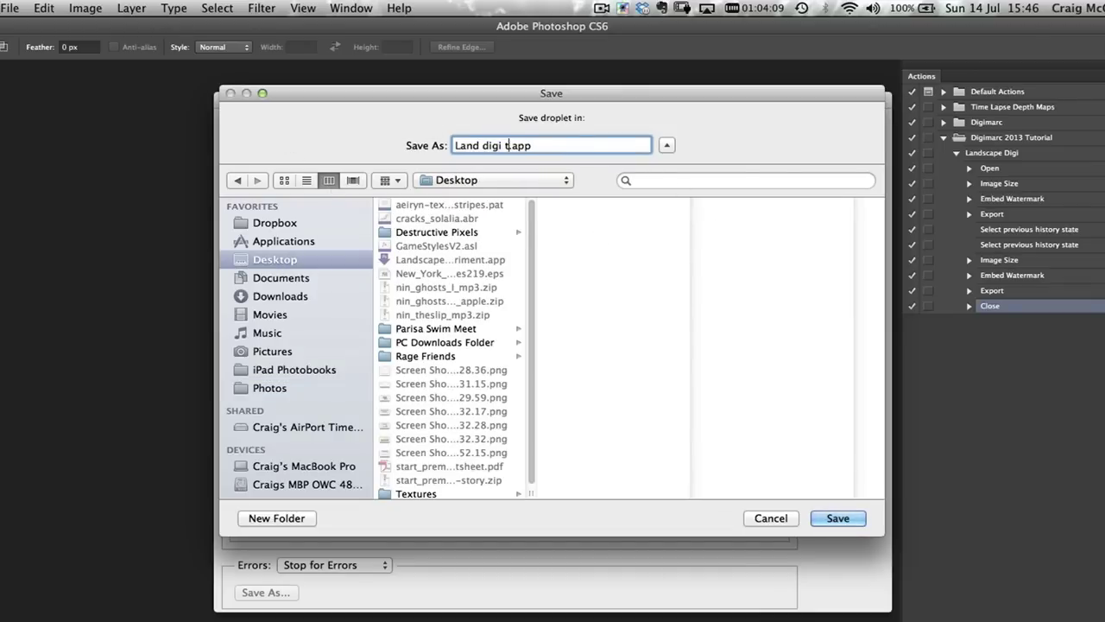
key("Left")
key("Left")
key("Left")
key("Left")
key("Left")
type("scape")
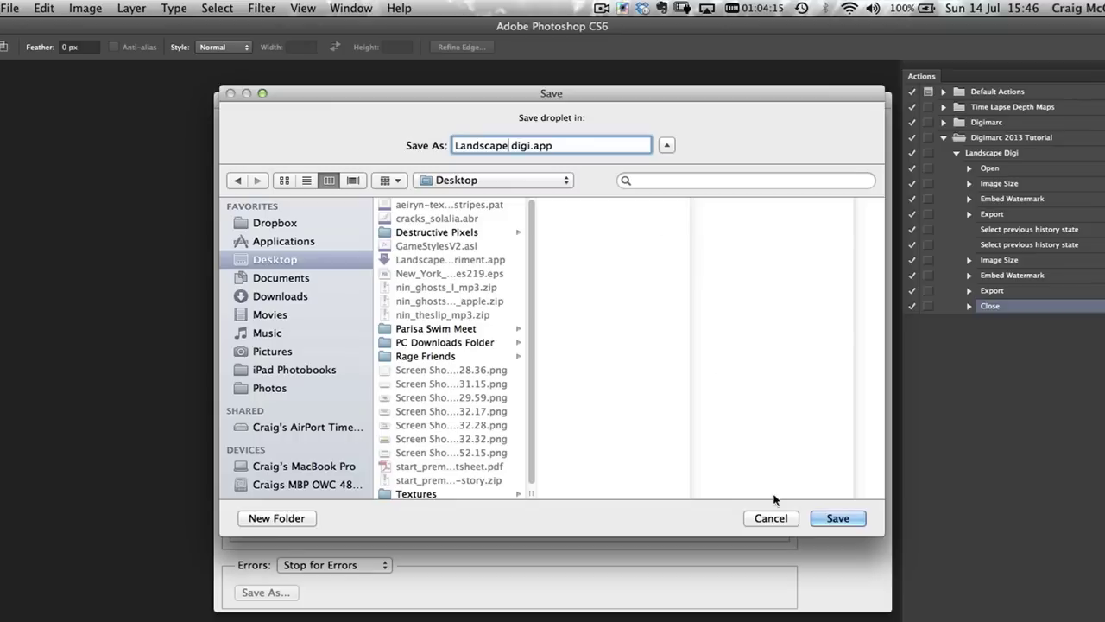
key("Right")
key("Right")
key("BackSpace")
type("D")
left_click(836, 518)
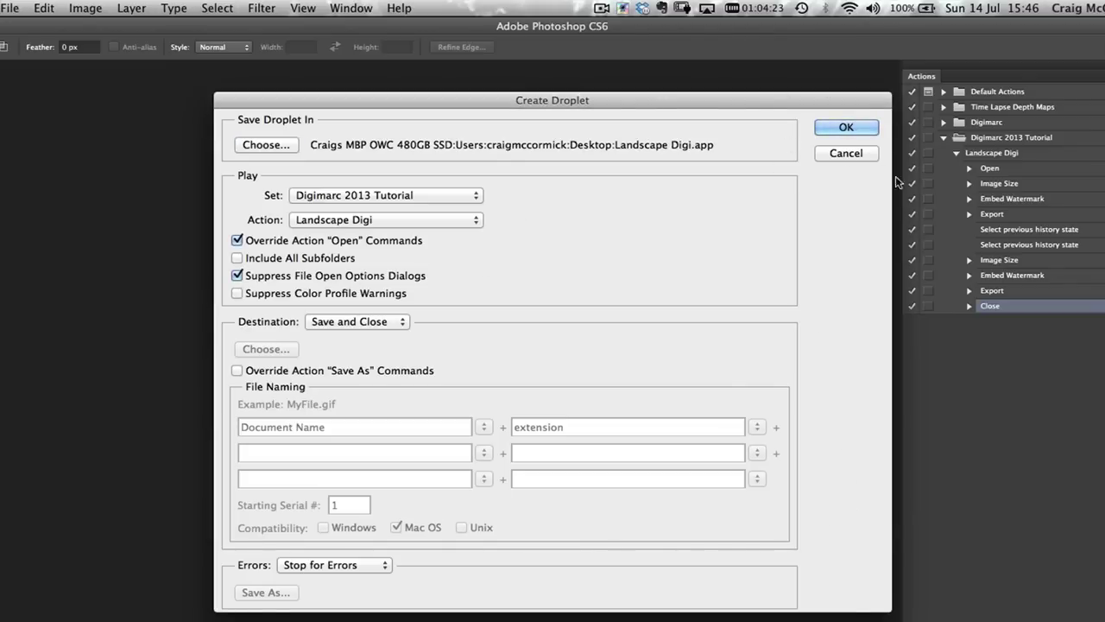
left_click(848, 129)
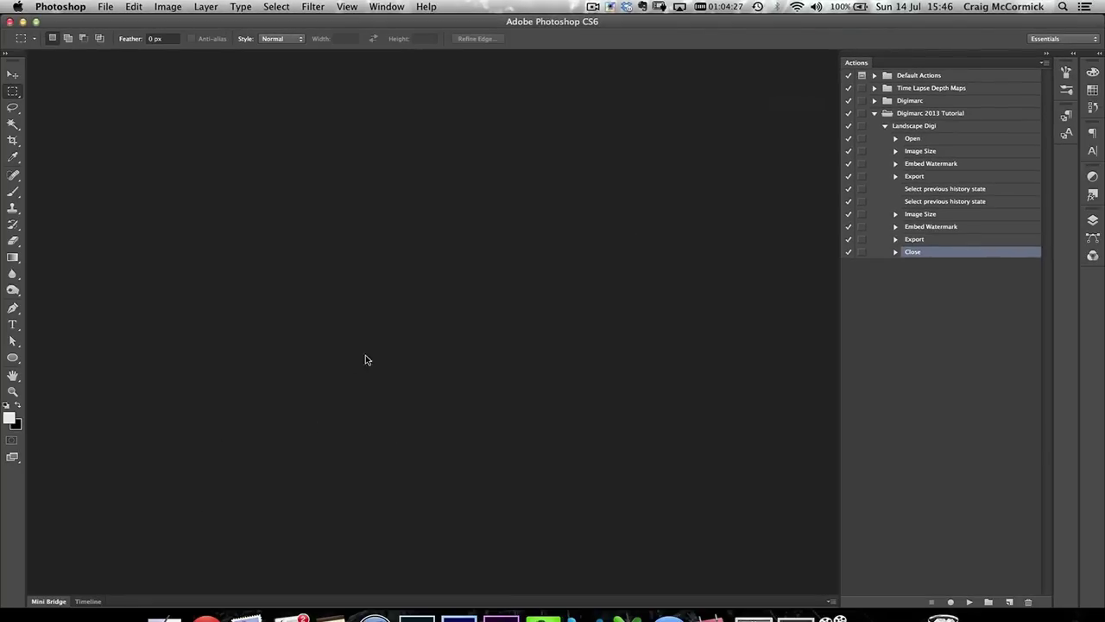
left_click(164, 616)
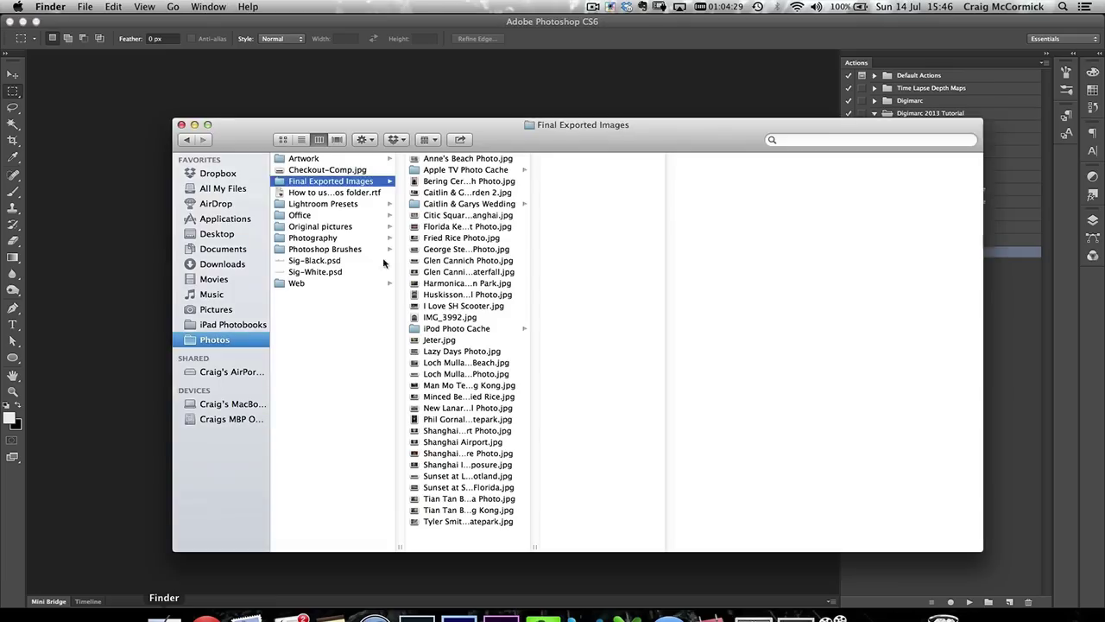
left_click(215, 234)
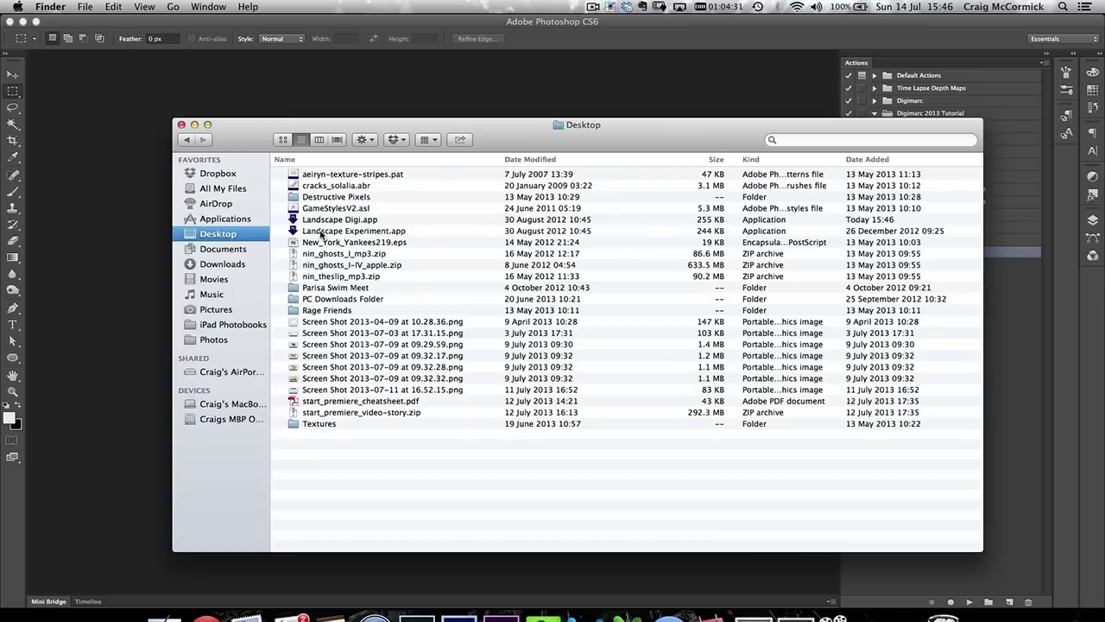
left_click(348, 222)
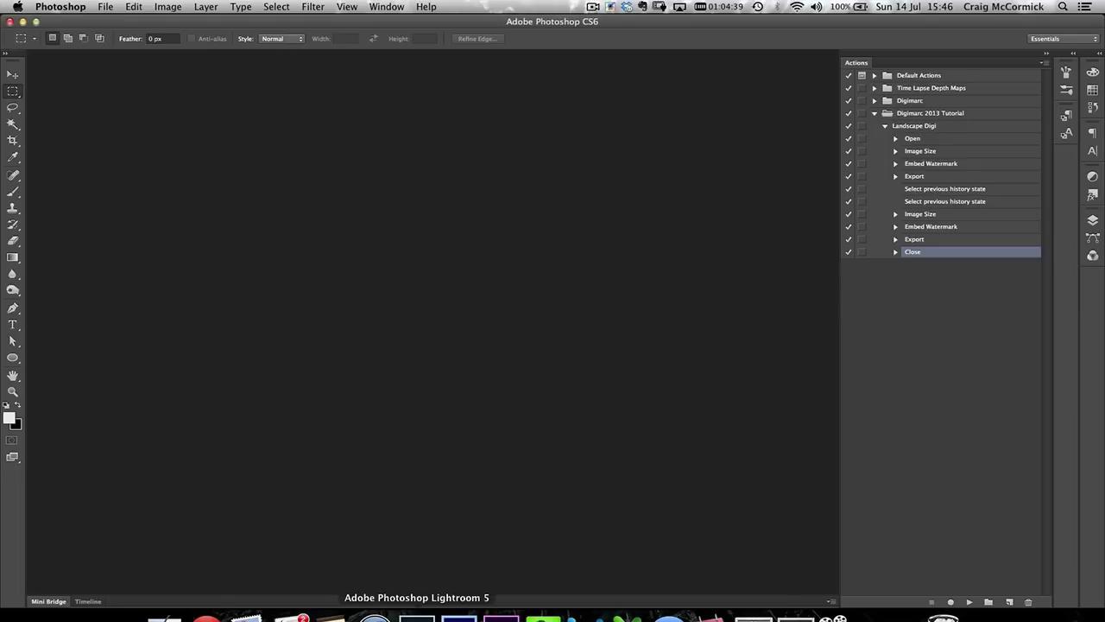
In Lightroom, open the export settings for the chosen photo with the Landscape Web Digi preset
left_click(417, 617)
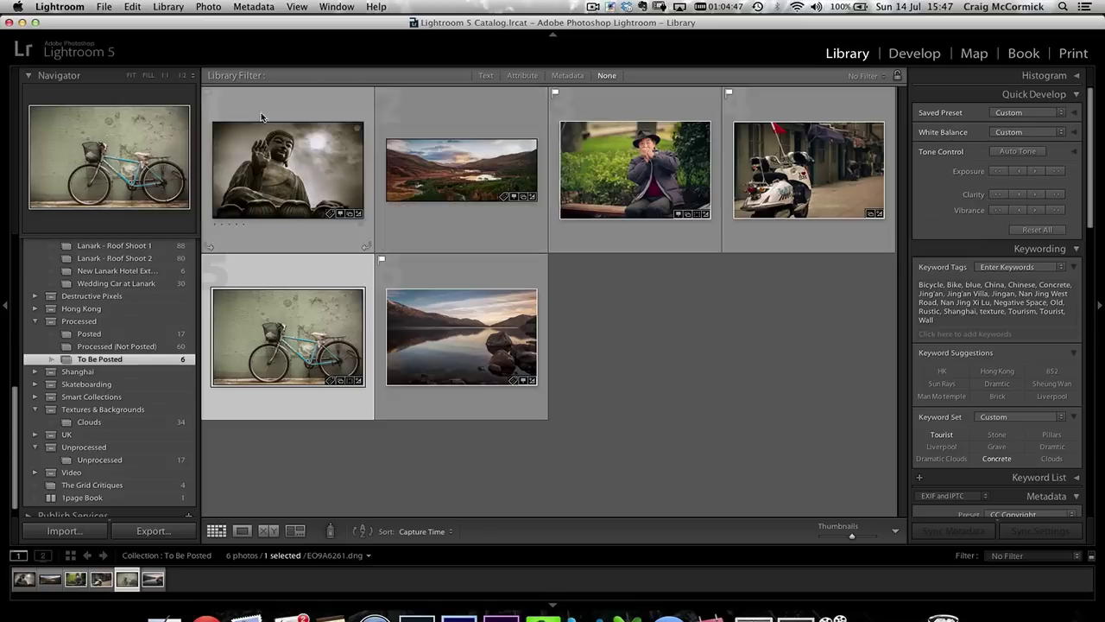
left_click(103, 7)
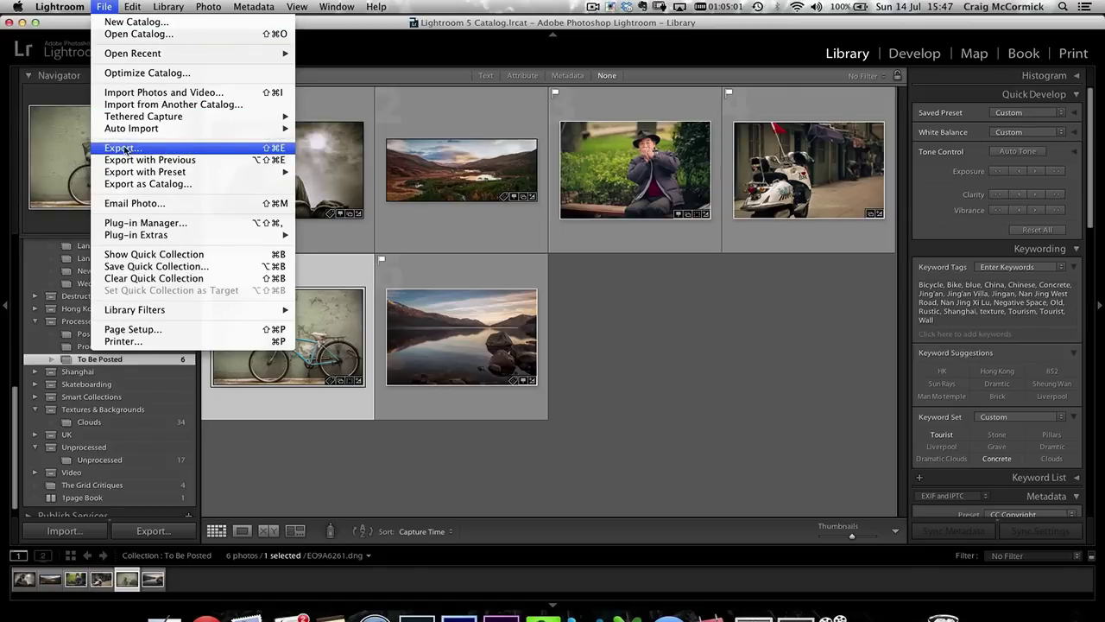
left_click(138, 149)
left_click(319, 209)
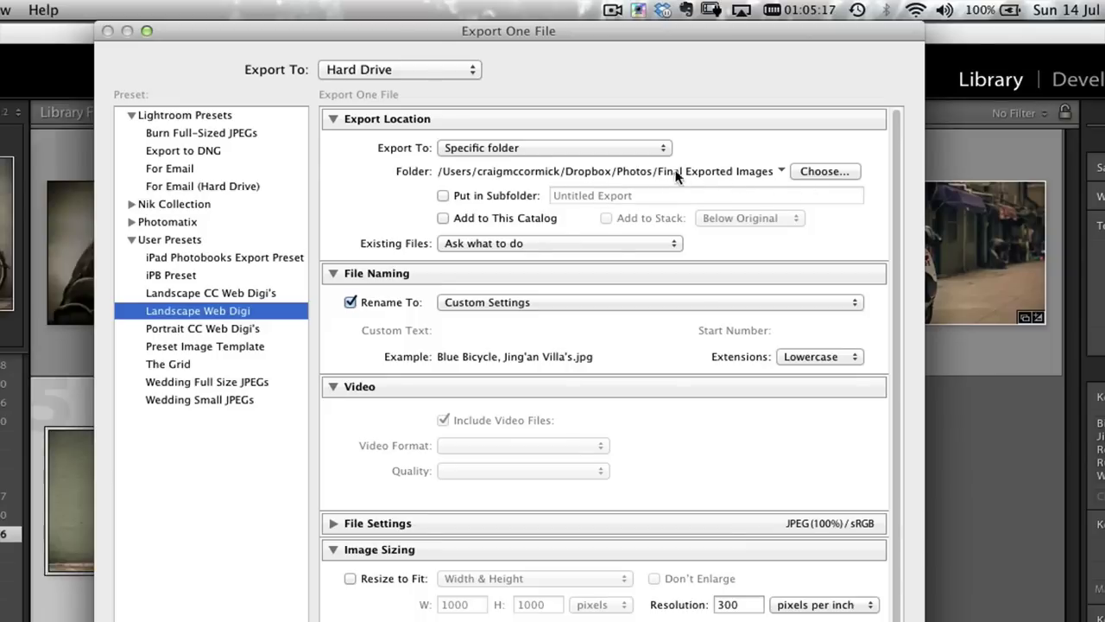
Keep Final Exported Images as the export destination and leave file renaming unchanged
left_click(825, 171)
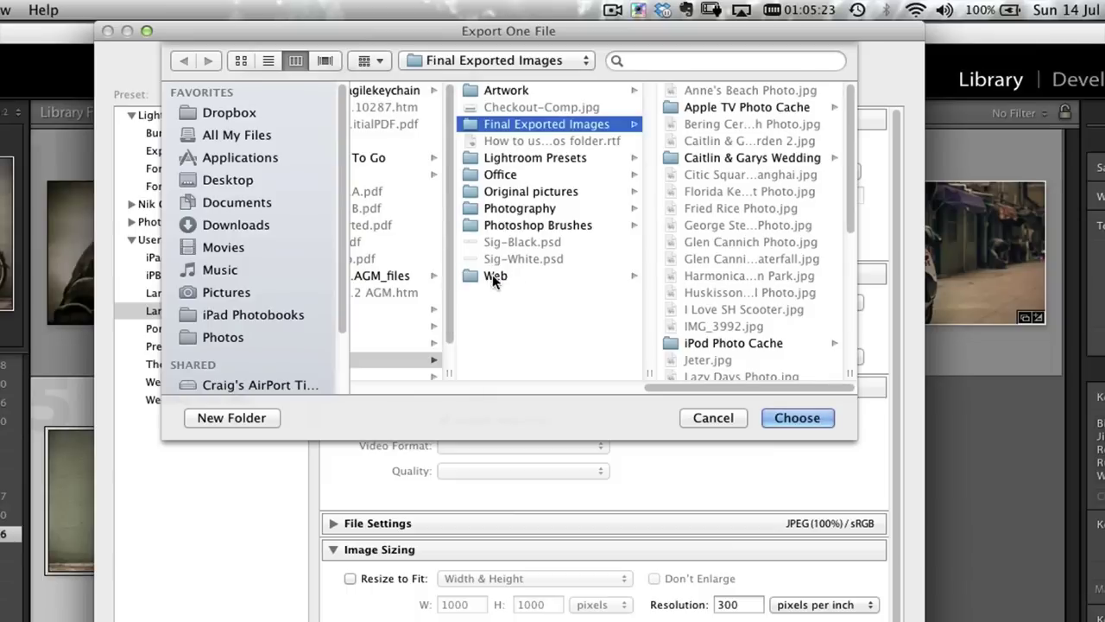
left_click(490, 276)
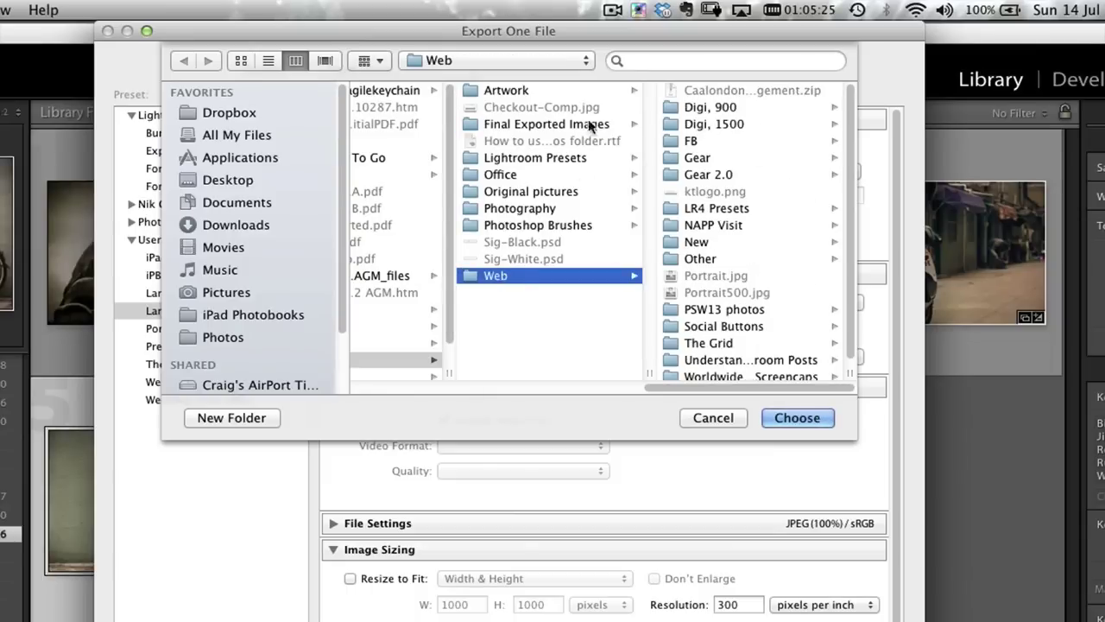
left_click(514, 125)
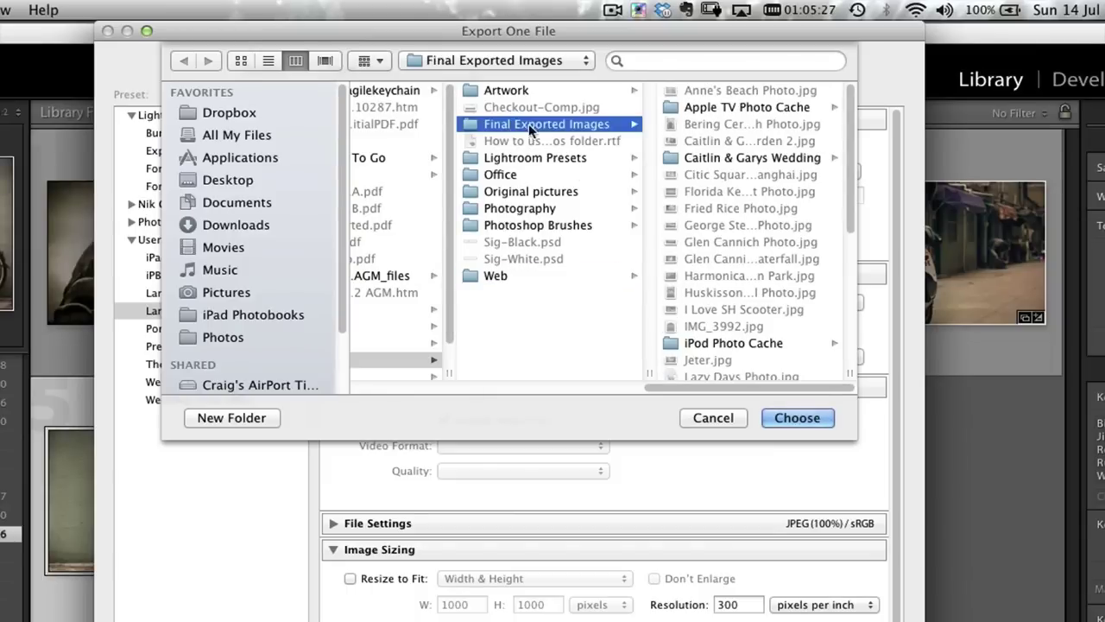
left_click(797, 418)
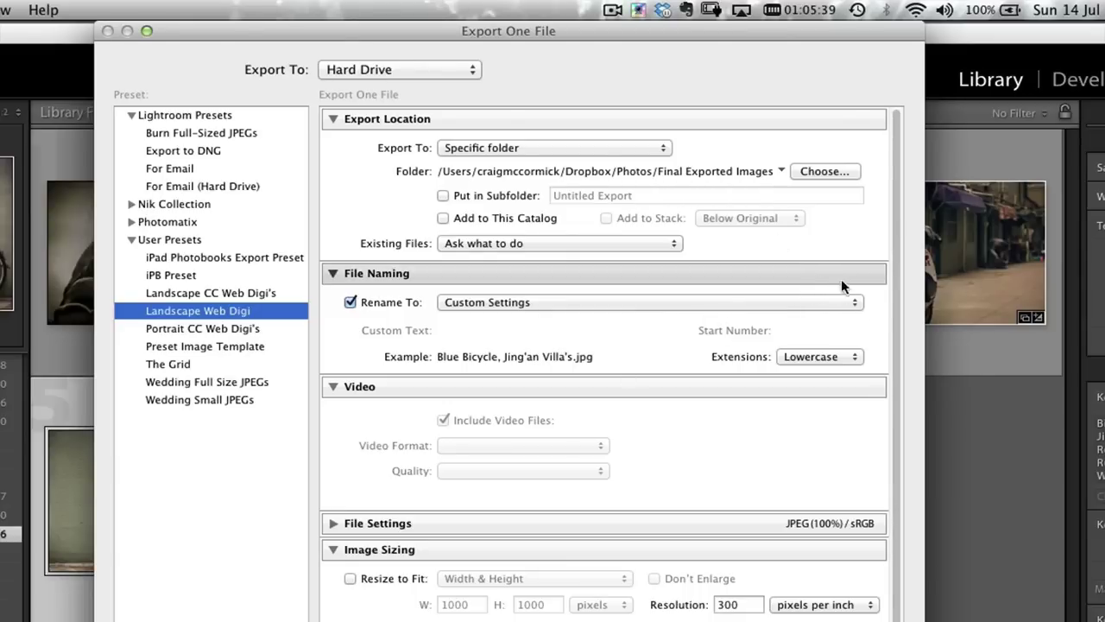
left_click(828, 305)
left_click(345, 337)
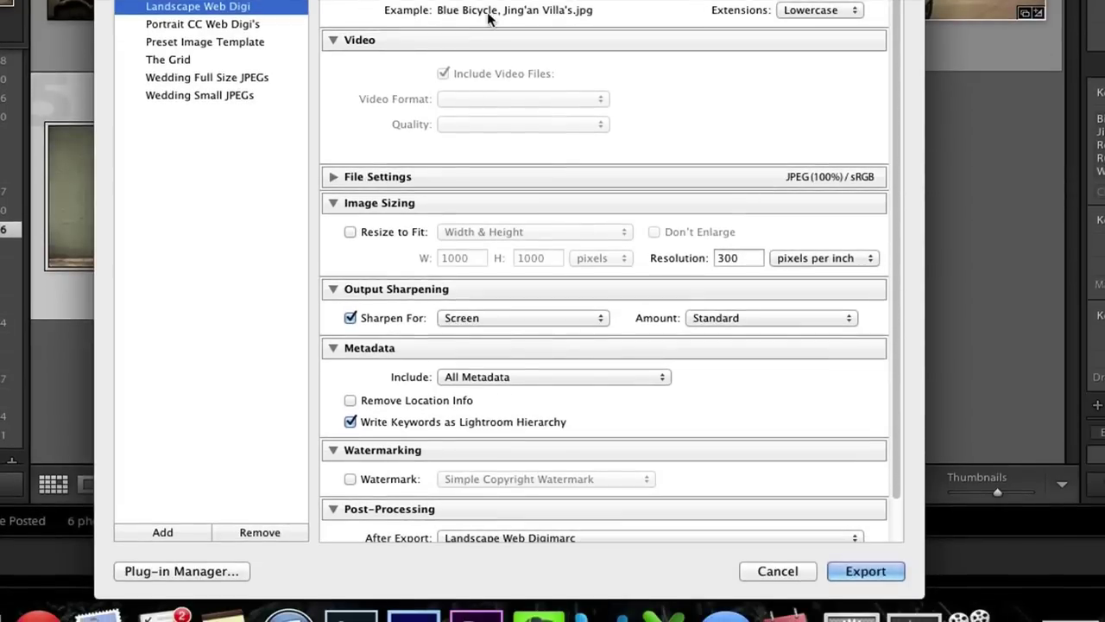
Use the After Export menu to show the Export Actions folder in Finder
scroll(492, 19, "down", 3)
scroll(444, 124, "up", 1)
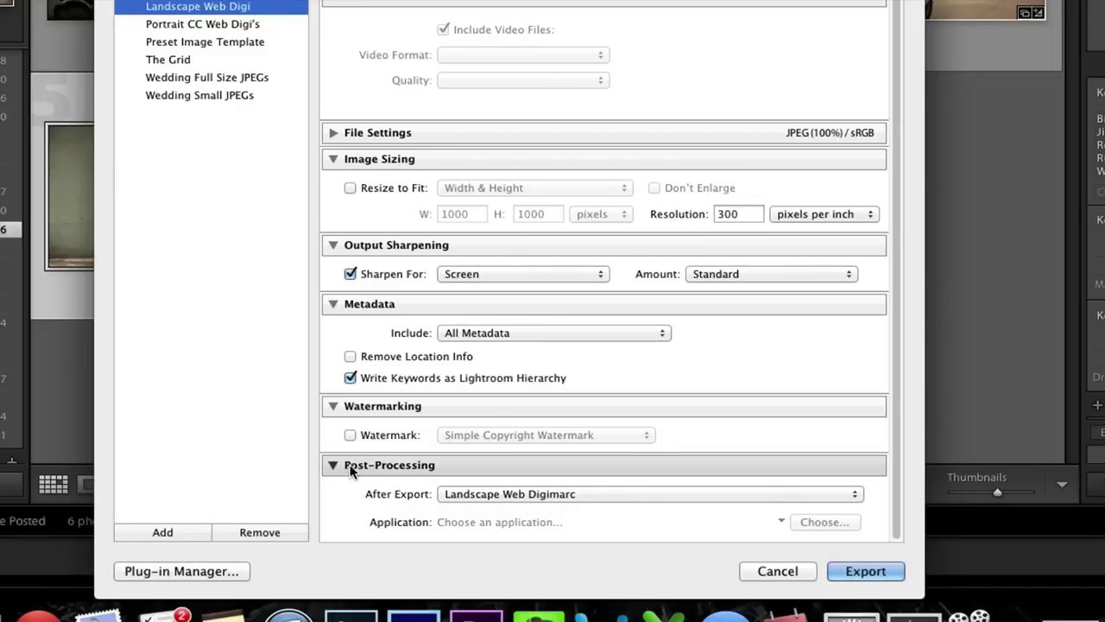
left_click(605, 497)
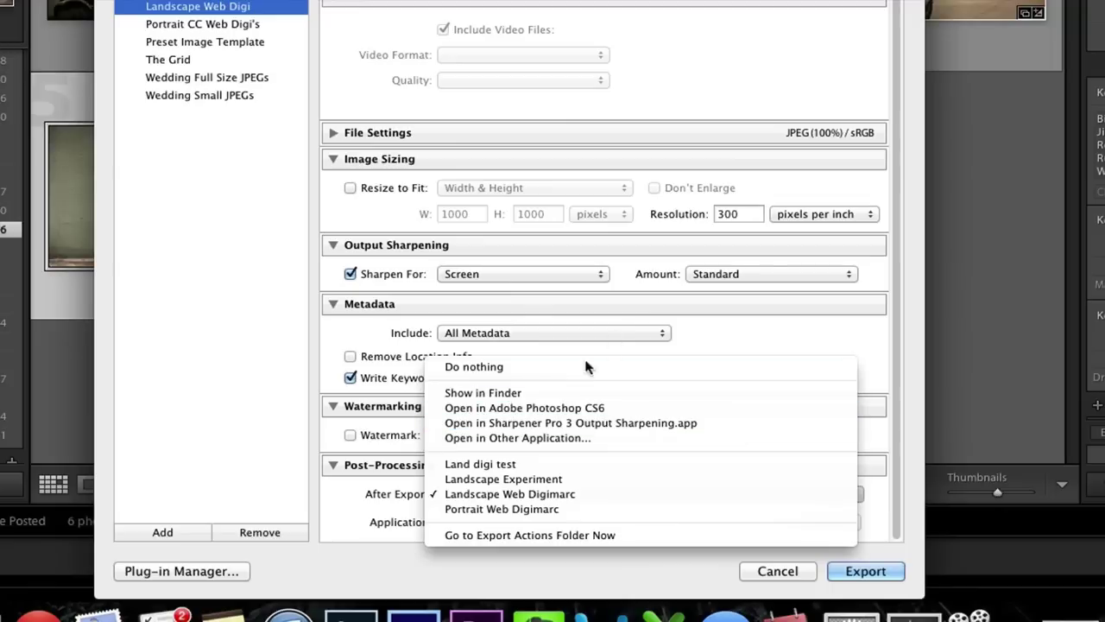
left_click(467, 541)
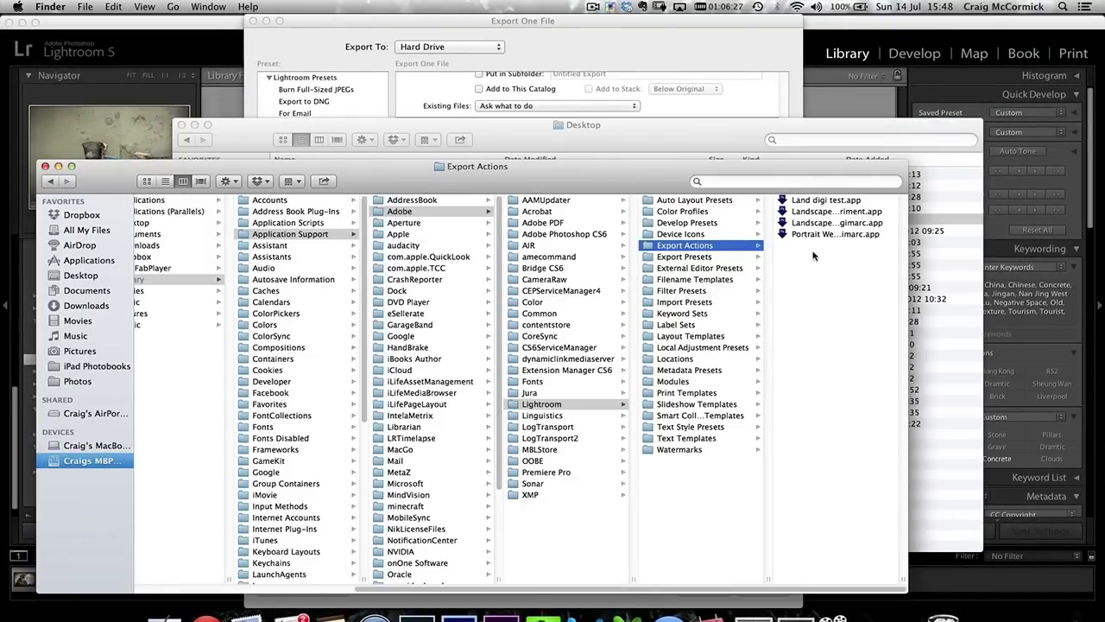
Move all four existing droplets from Export Actions to the Trash
left_click(812, 233)
key("super+a")
left_click_drag(819, 233, 950, 604)
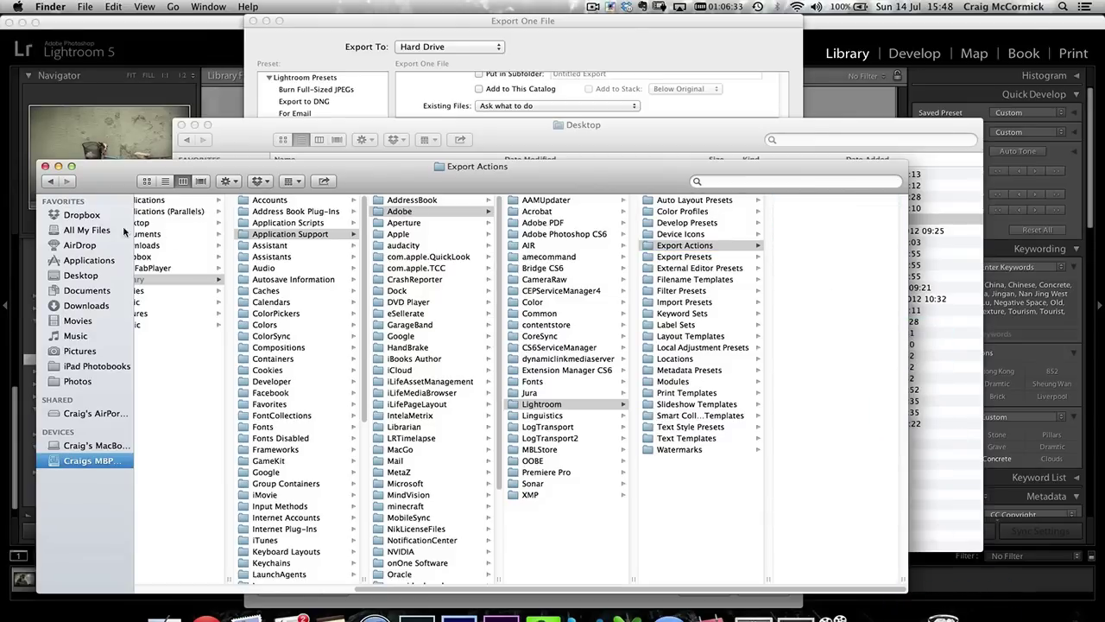
Move Landscape Digi.app from the Desktop into Export Actions, then close both Finder windows
left_click_drag(230, 129, 114, 26)
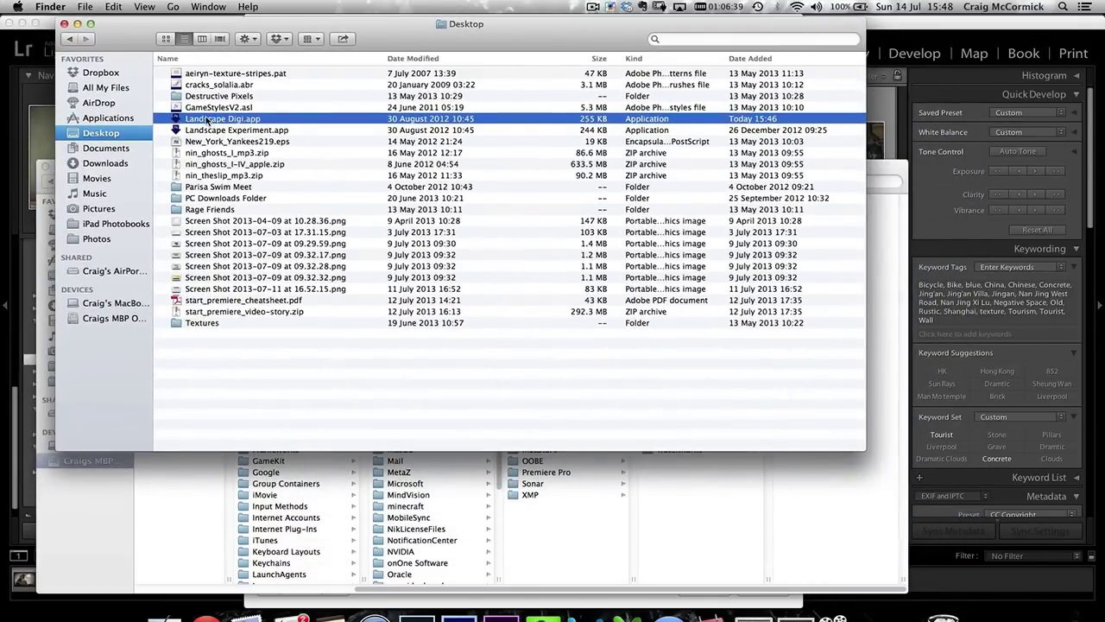
left_click_drag(207, 120, 819, 514)
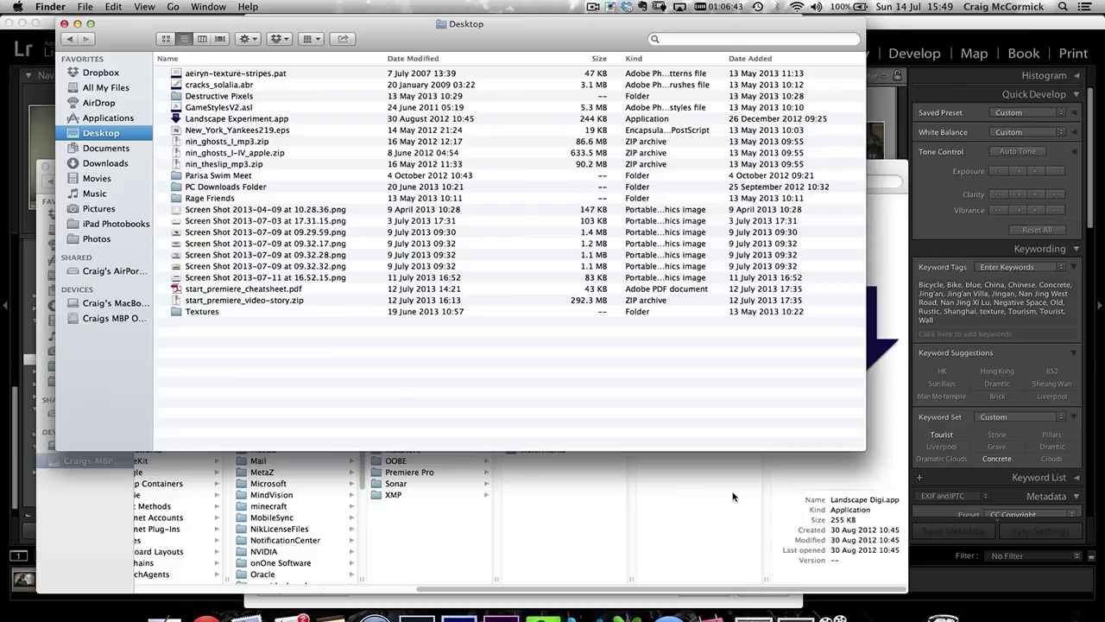
left_click(734, 498)
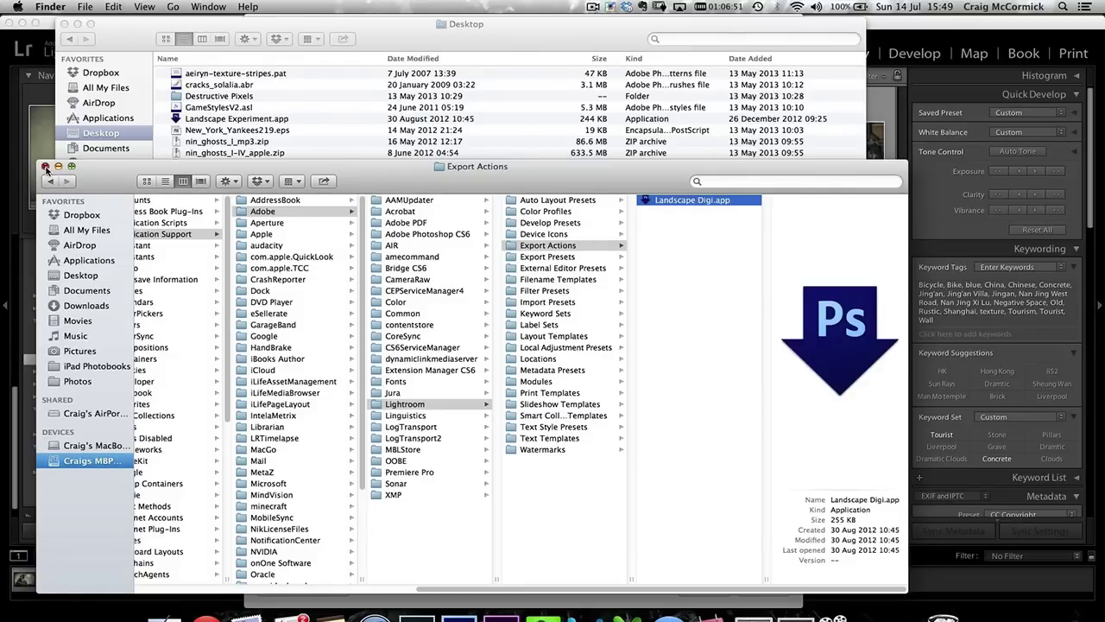
left_click(45, 166)
left_click(64, 25)
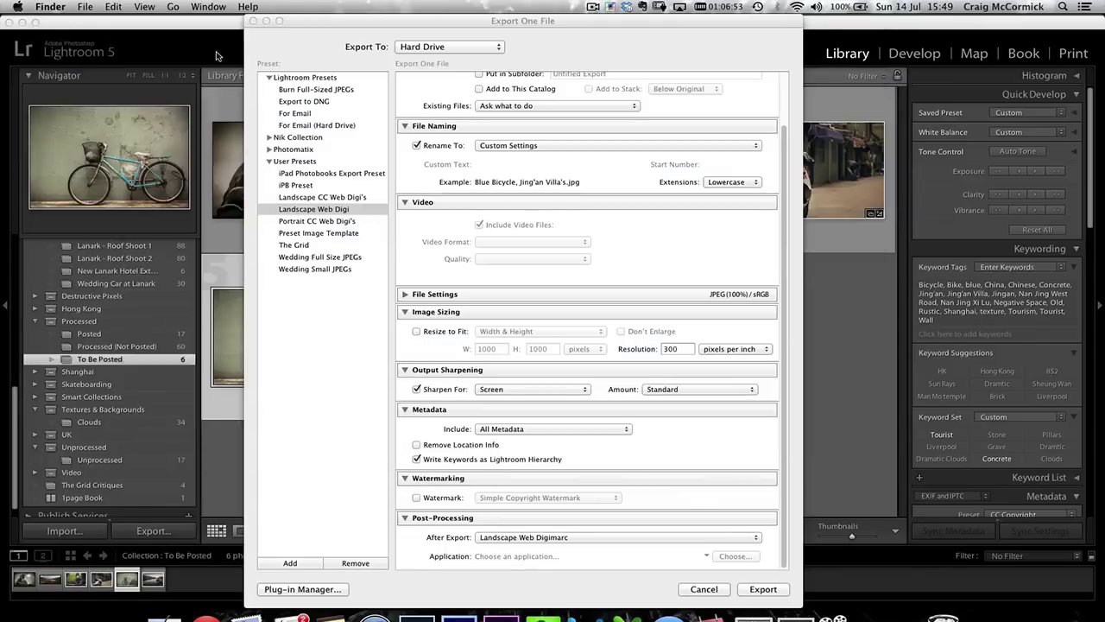
Set After Export to run the Landscape Digi droplet
left_click(557, 538)
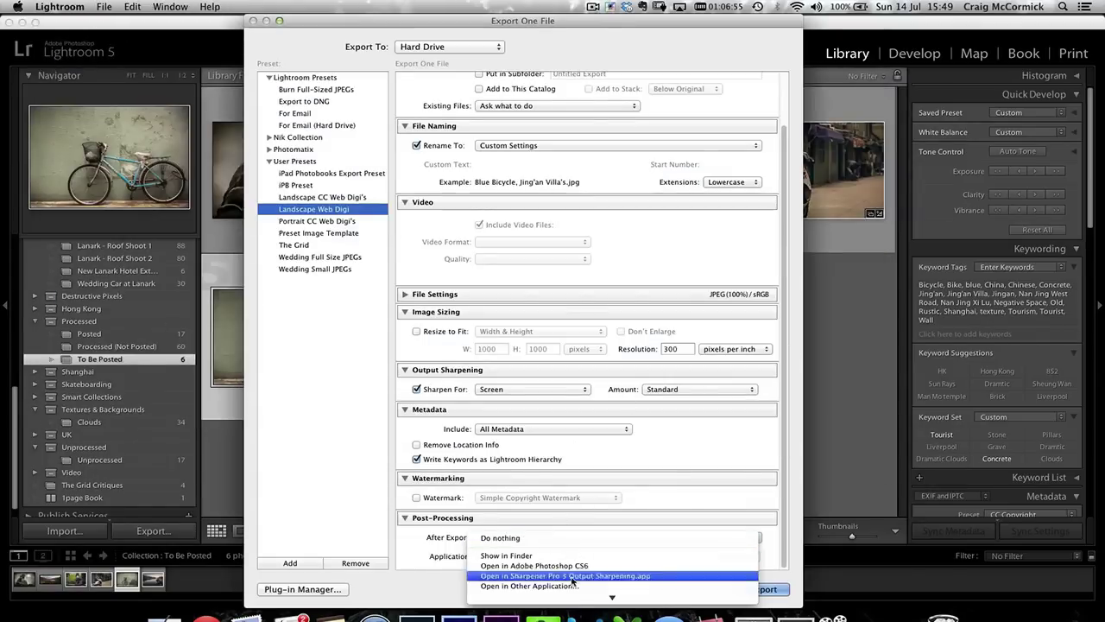
scroll(576, 570, "down", 2)
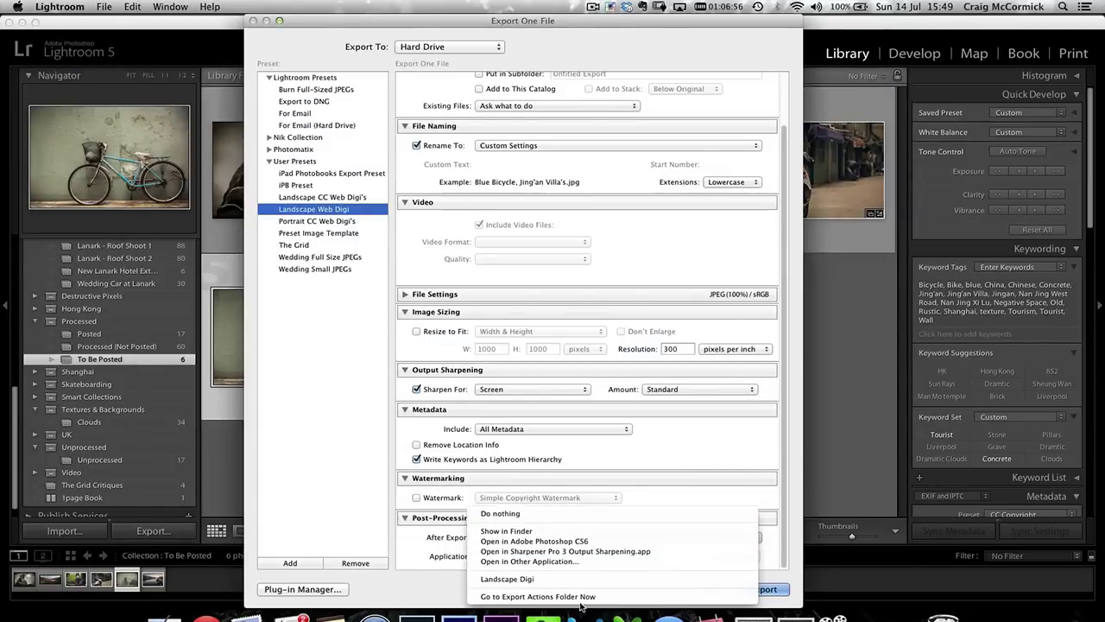
left_click(528, 583)
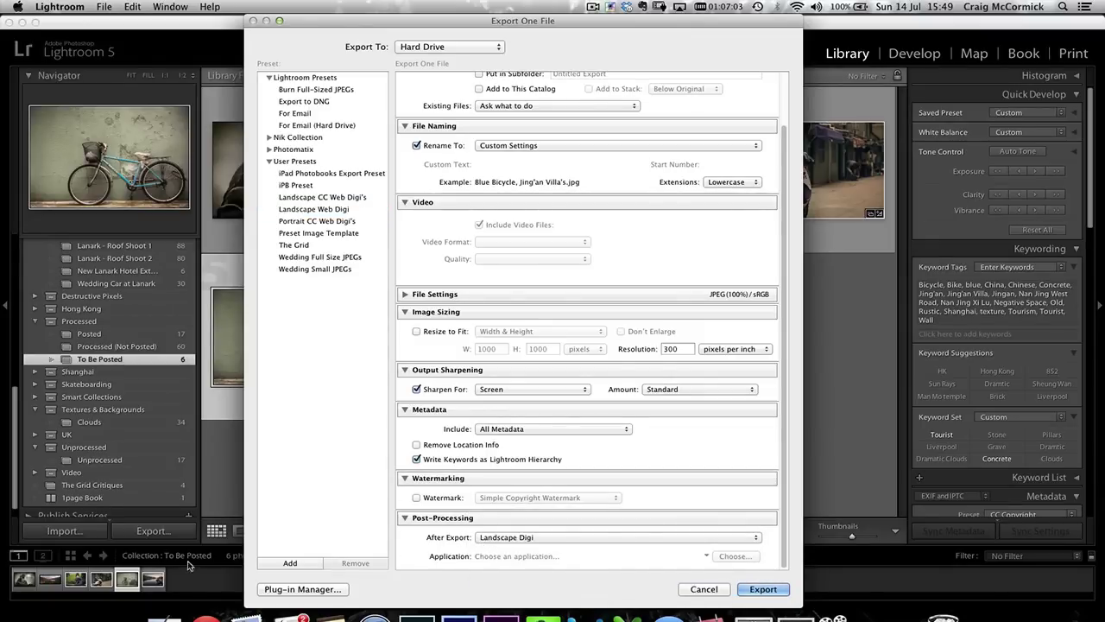
Save these export settings as a new preset named 'Landscape Digi'
left_click(290, 562)
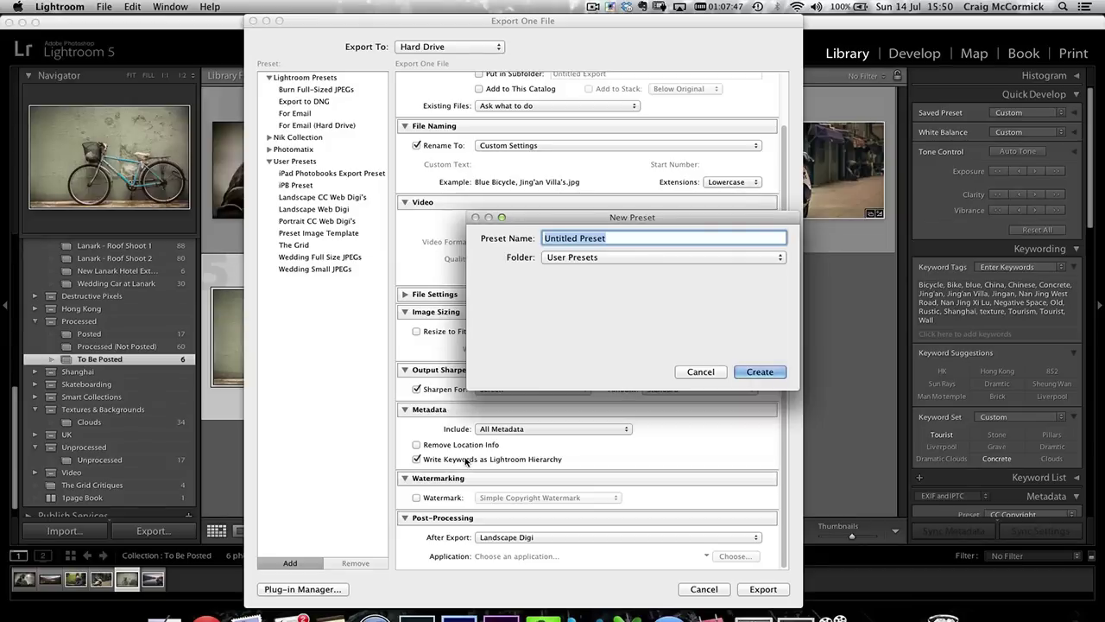
type("Landscape Digi")
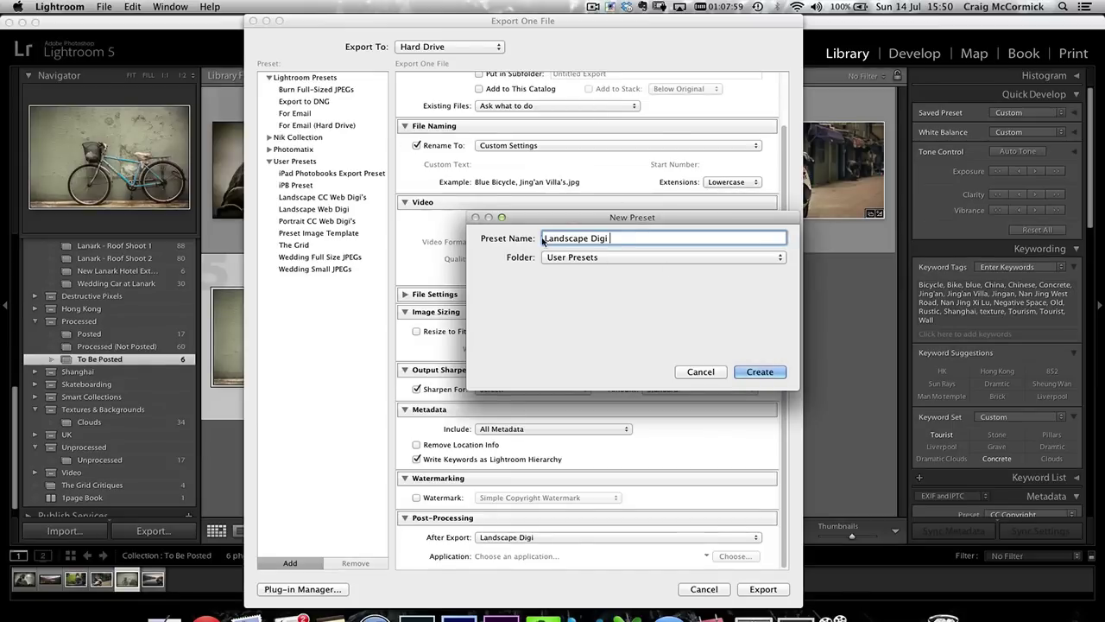
left_click(759, 373)
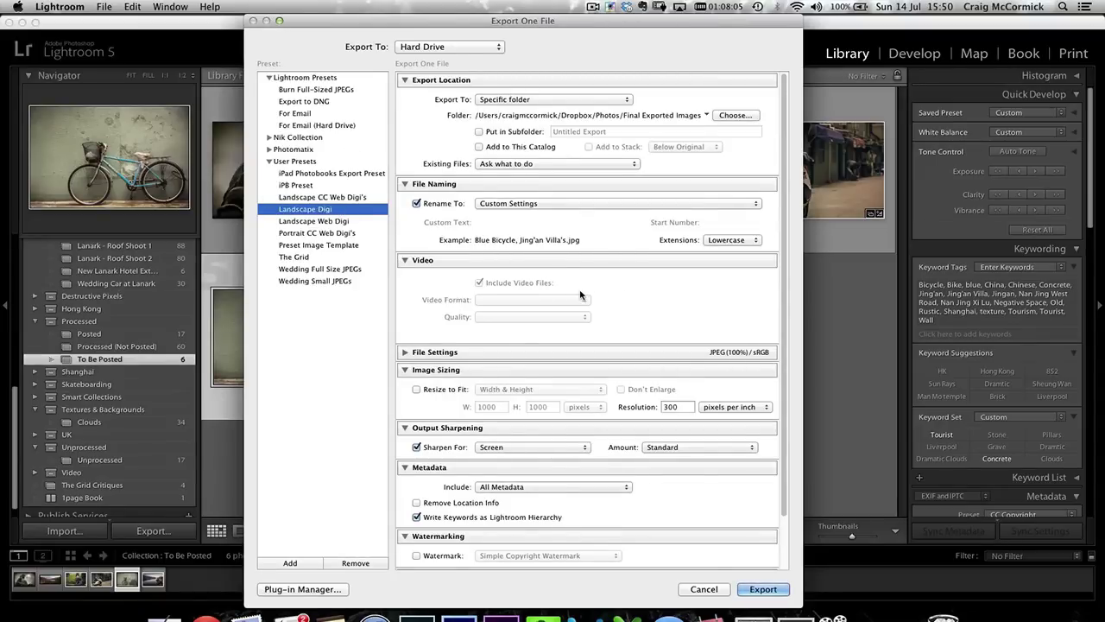
scroll(608, 308, "down", 3)
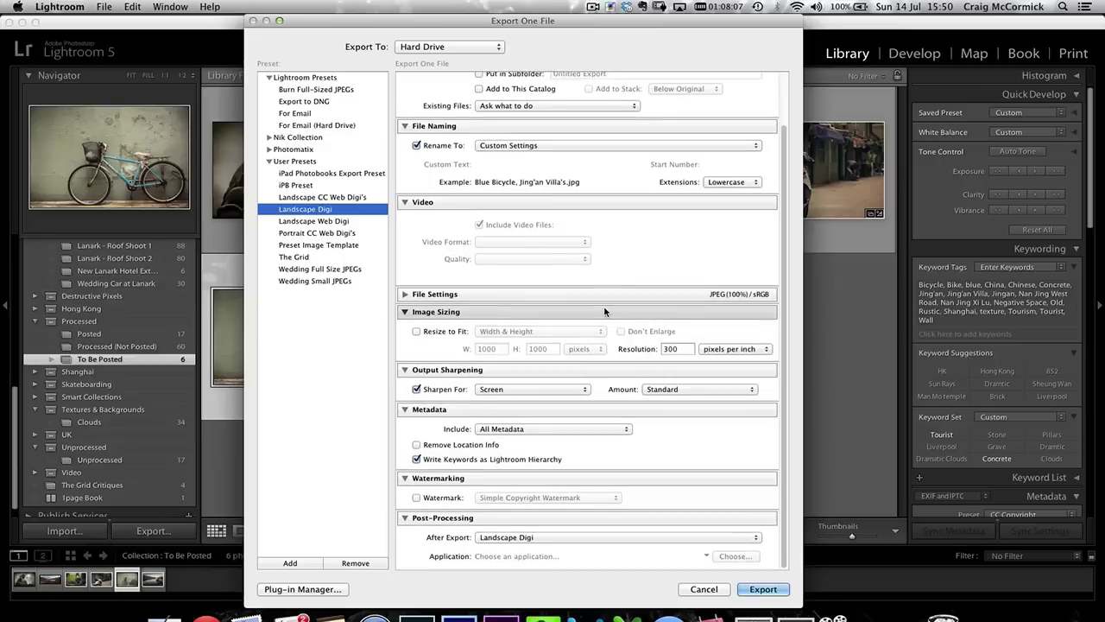
Export the photo and acknowledge both watermark verifications until the droplet closes the image
left_click(763, 589)
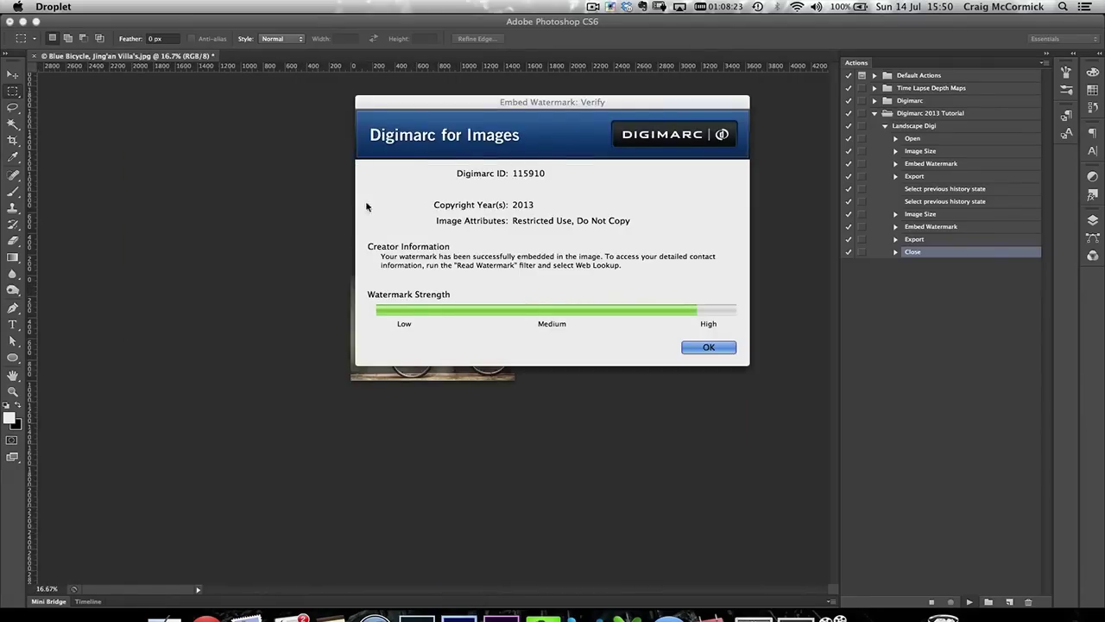
left_click(707, 347)
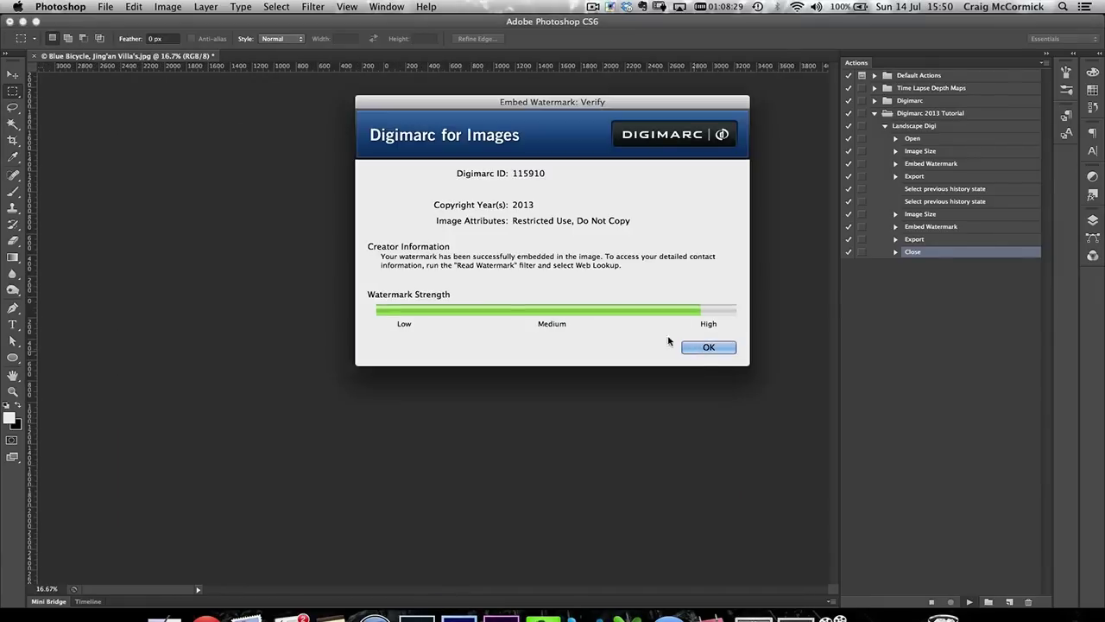
left_click(705, 347)
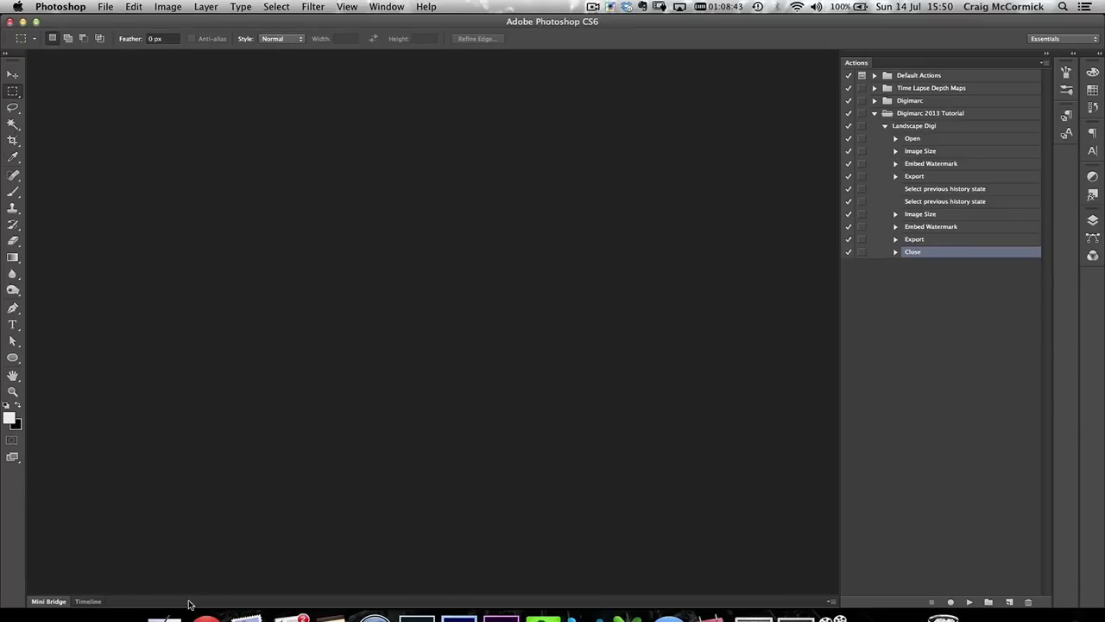
left_click(164, 617)
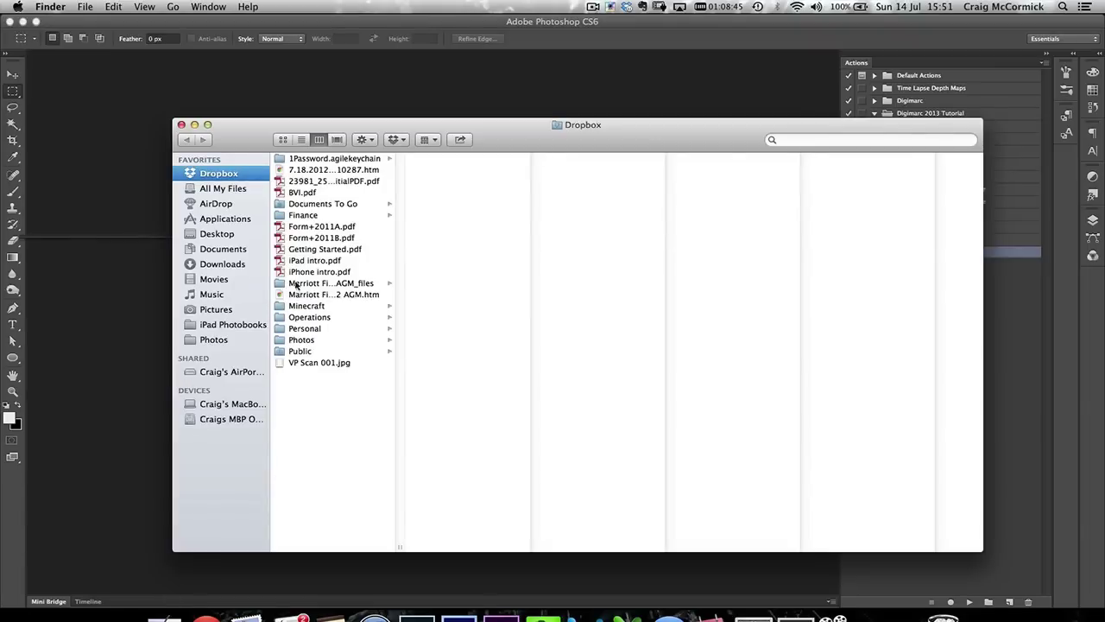
Compare the original bicycle photo in Final Exported Images with its Digi, 1500 and Digi, 900 exports
left_click(215, 340)
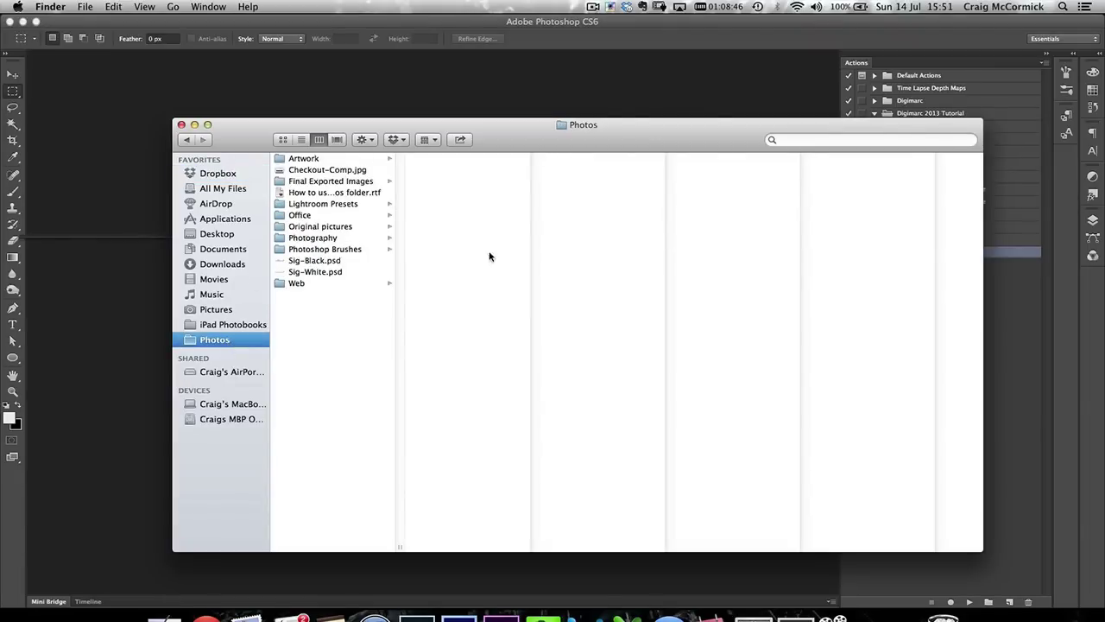
left_click(346, 183)
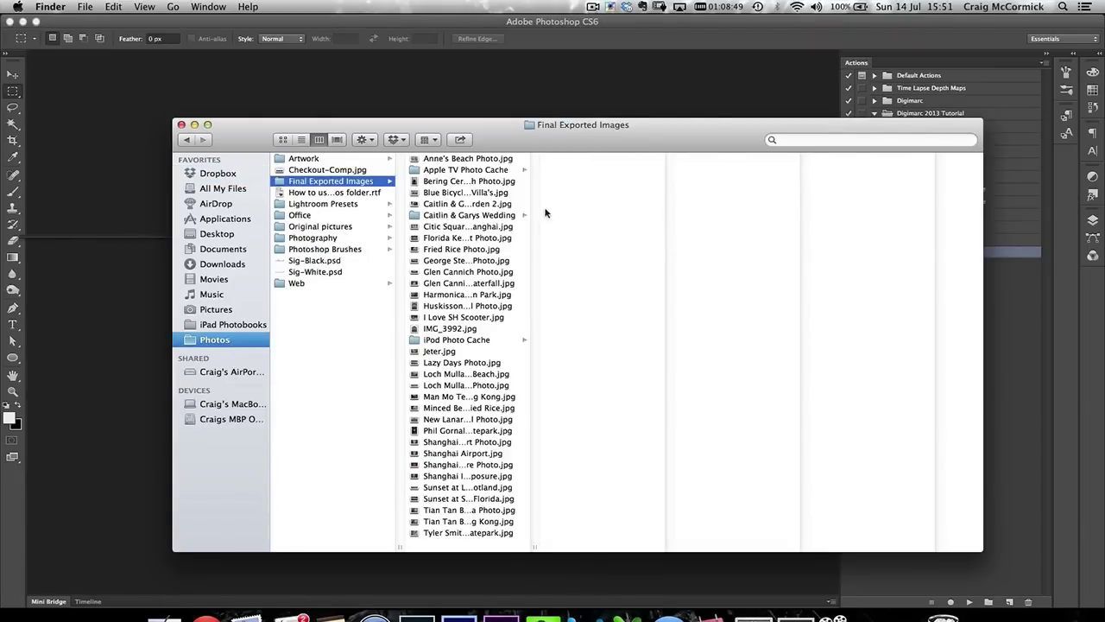
left_click(447, 193)
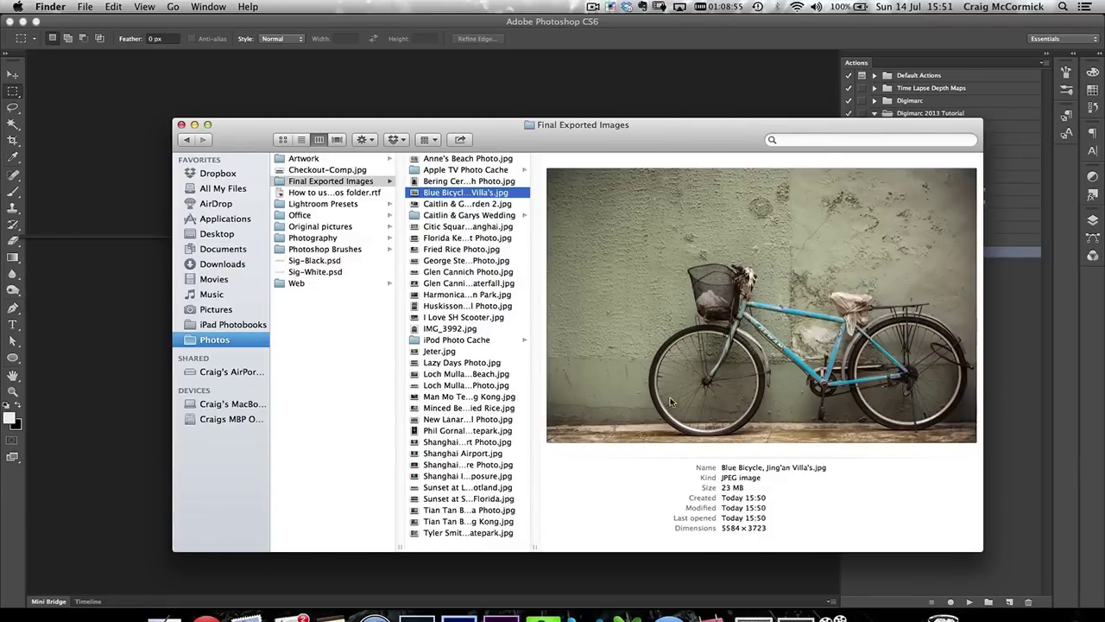
left_click(297, 285)
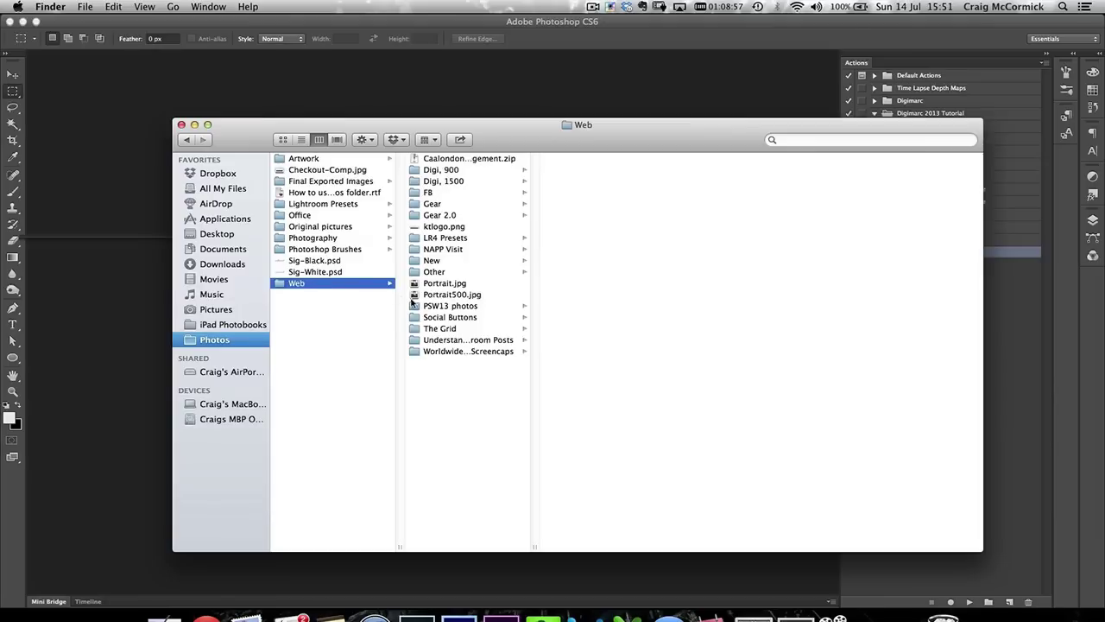
left_click(462, 183)
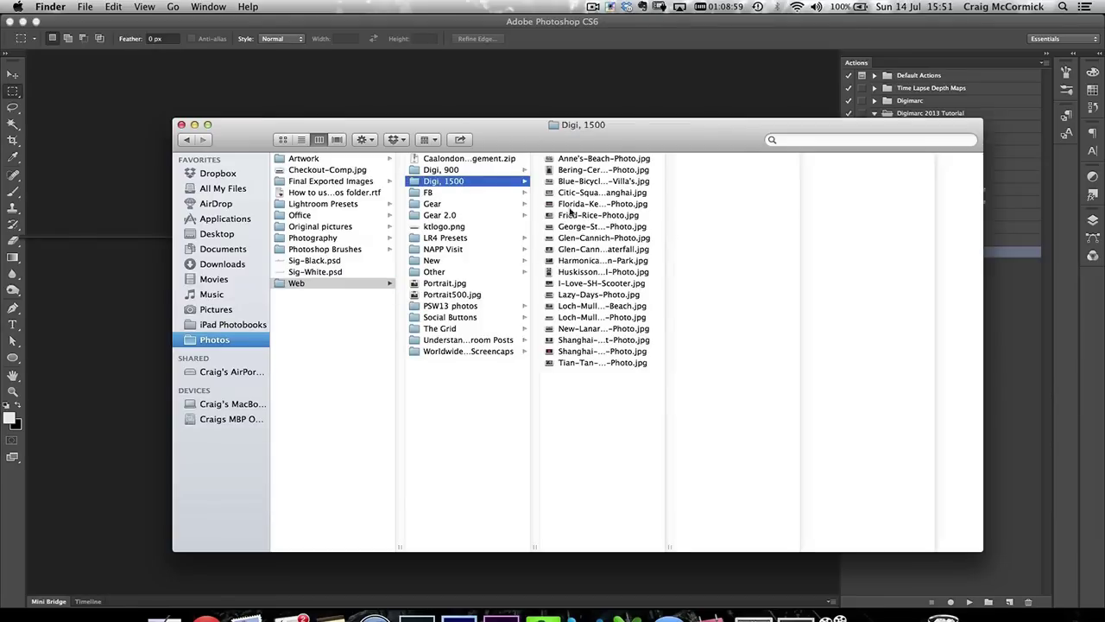
left_click(596, 182)
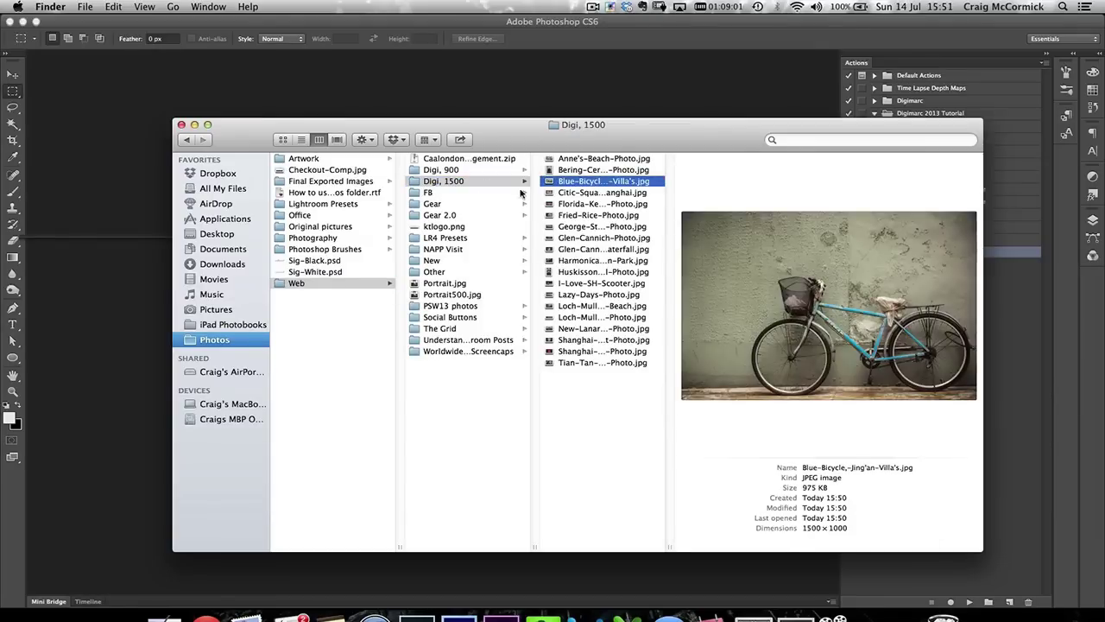
left_click(442, 170)
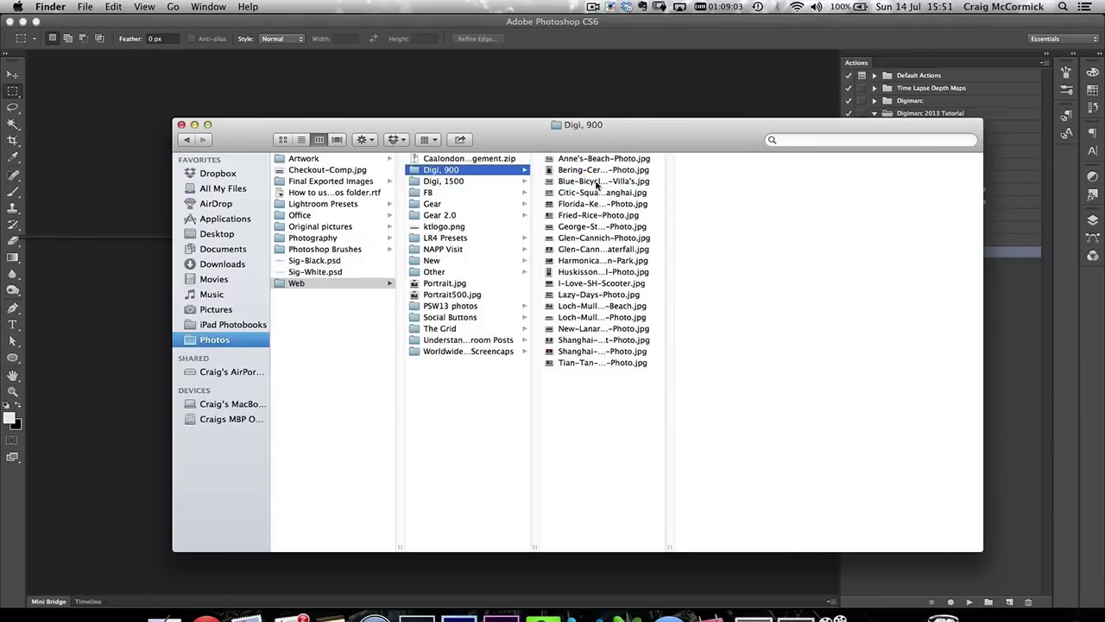
left_click(598, 182)
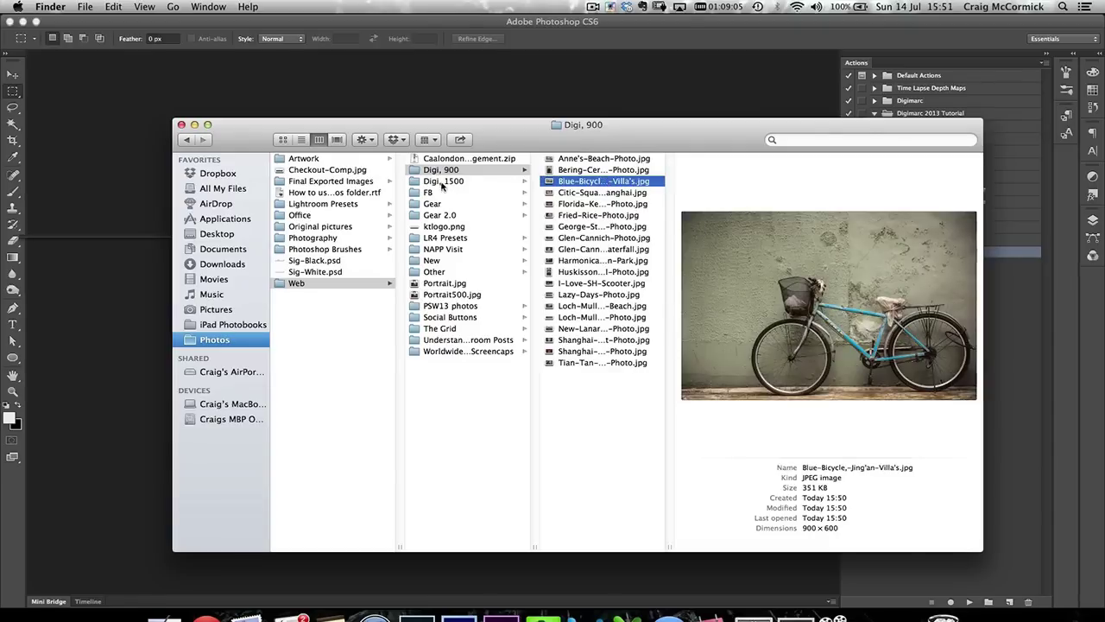
left_click(443, 183)
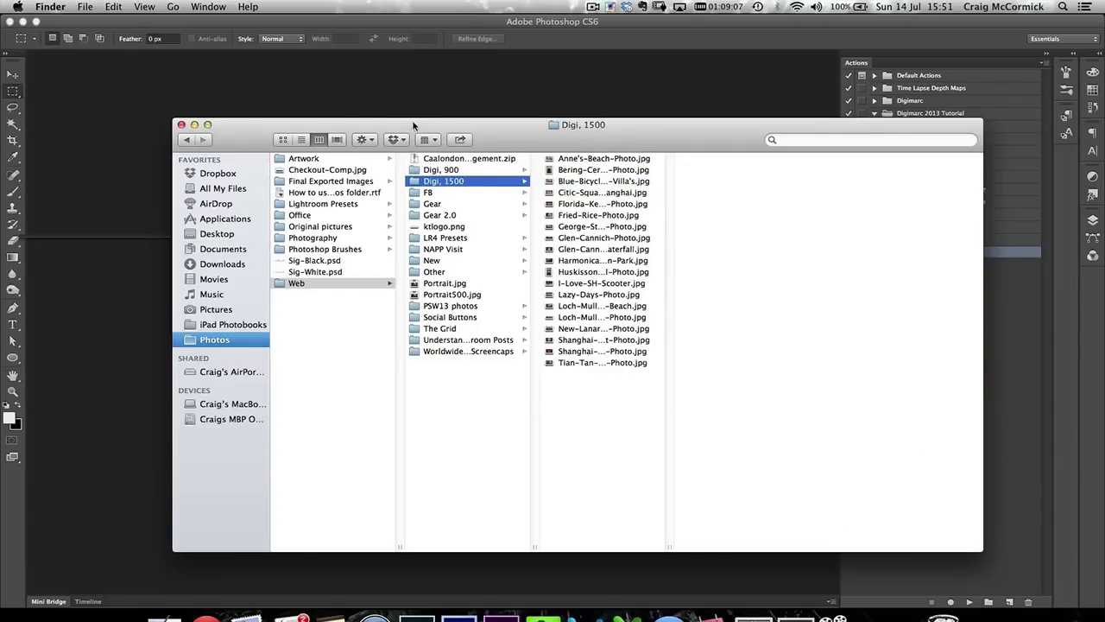
Drag the 1500 × 1000 Blue-Bicycle export from Digi, 1500 onto Photoshop to open it
left_click_drag(413, 126, 392, 185)
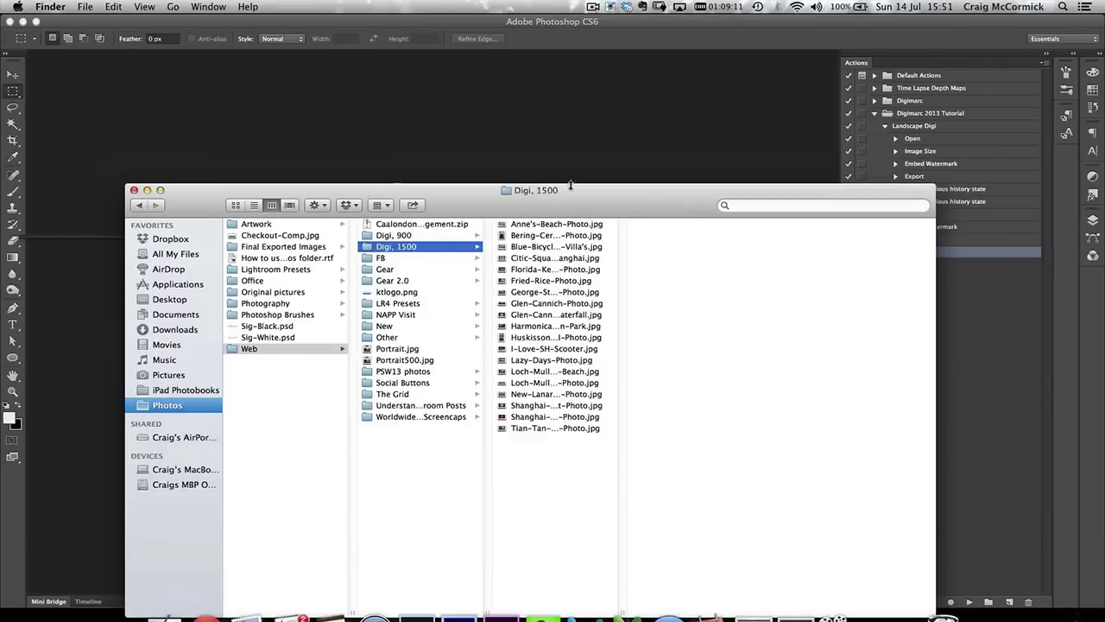
left_click(524, 249)
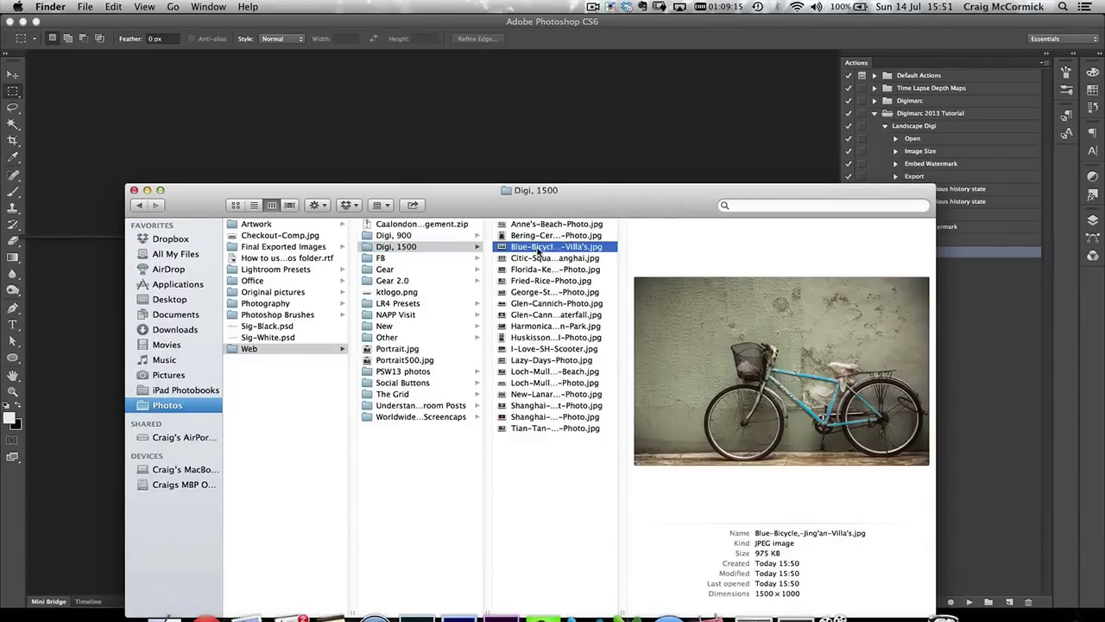
left_click_drag(539, 250, 413, 138)
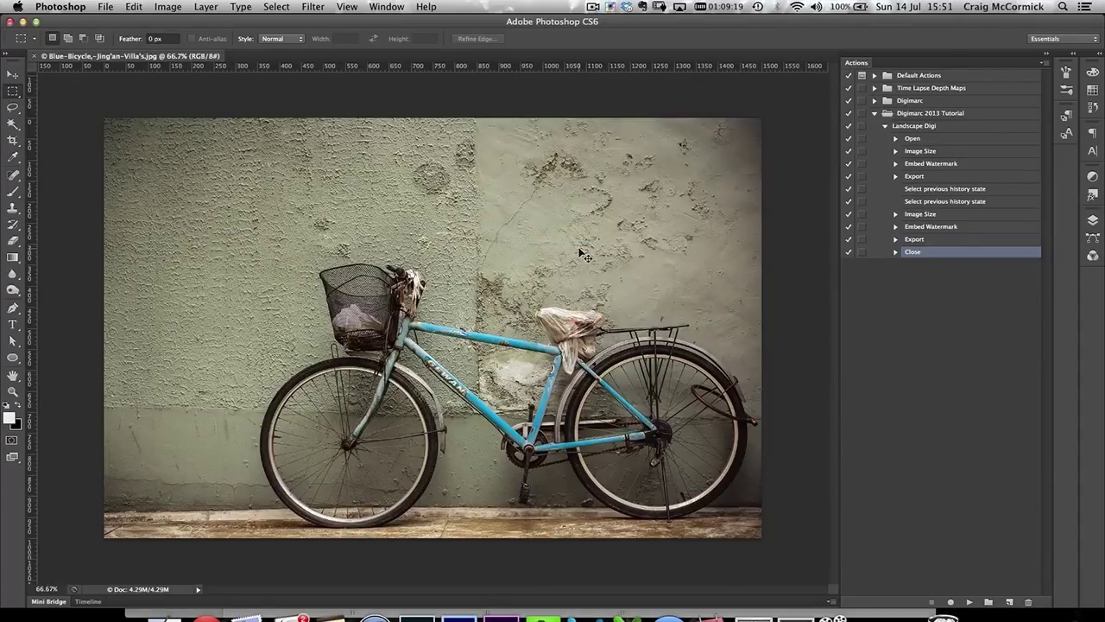
Inspect the watermarked bicycle photo at 100% for artefacts, then zoom back out to the whole image
key("super+plus")
scroll(538, 221, "down", 1)
scroll(537, 221, "down", 10)
scroll(538, 222, "up", 6)
scroll(538, 222, "left", 4)
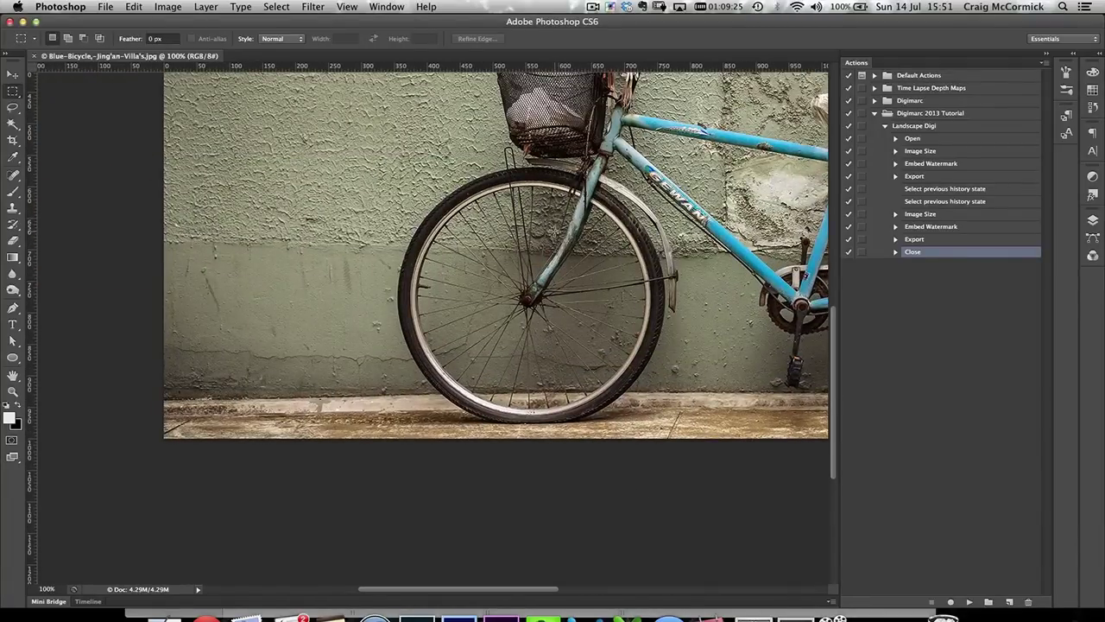
scroll(554, 230, "right", 10)
scroll(555, 231, "up", 10)
scroll(554, 231, "left", 6)
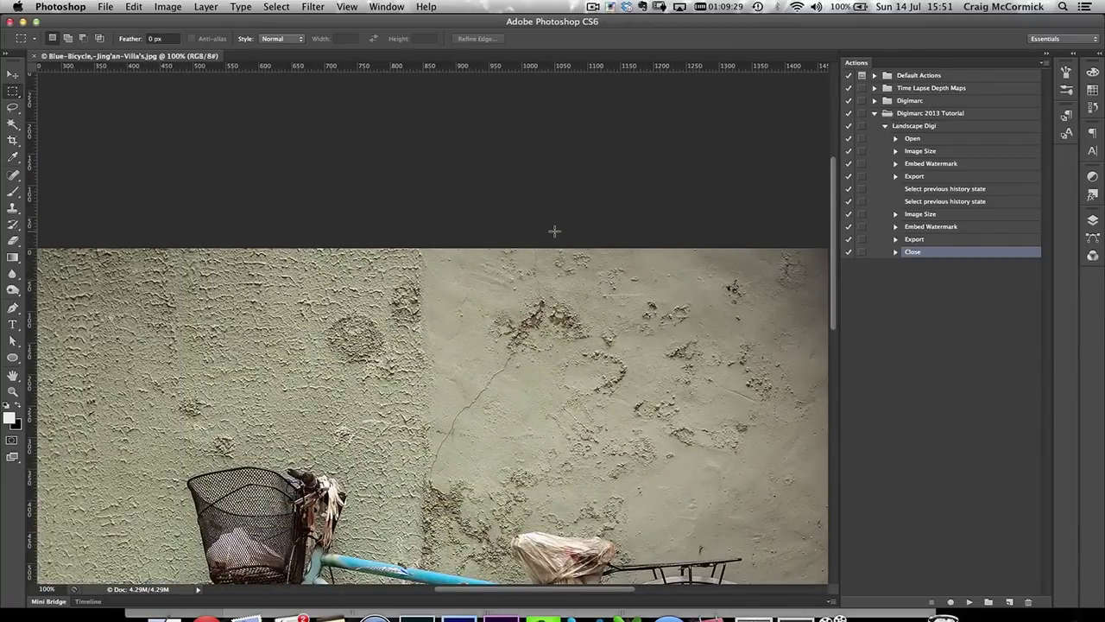
scroll(554, 230, "down", 10)
scroll(555, 230, "left", 3)
scroll(554, 231, "left", 1)
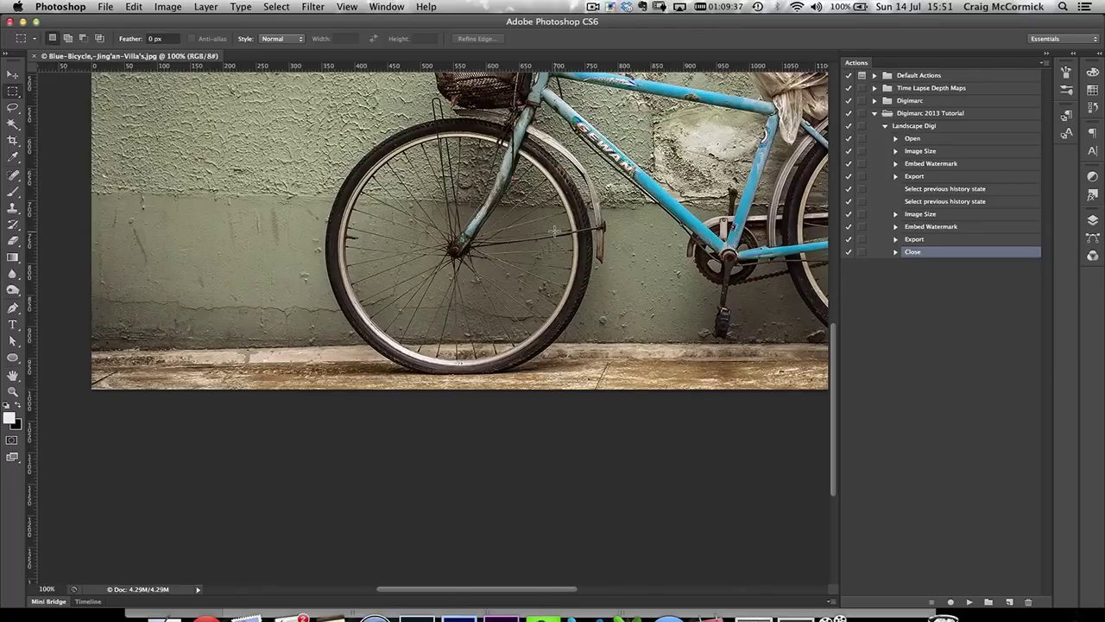
scroll(554, 231, "up", 4)
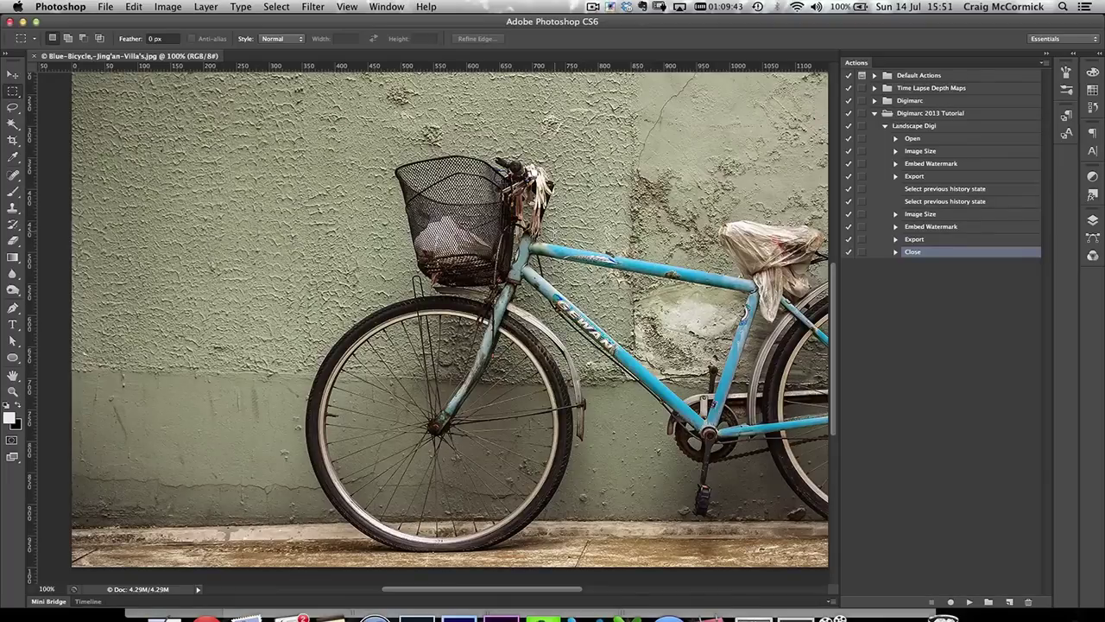
scroll(449, 319, "right", 2)
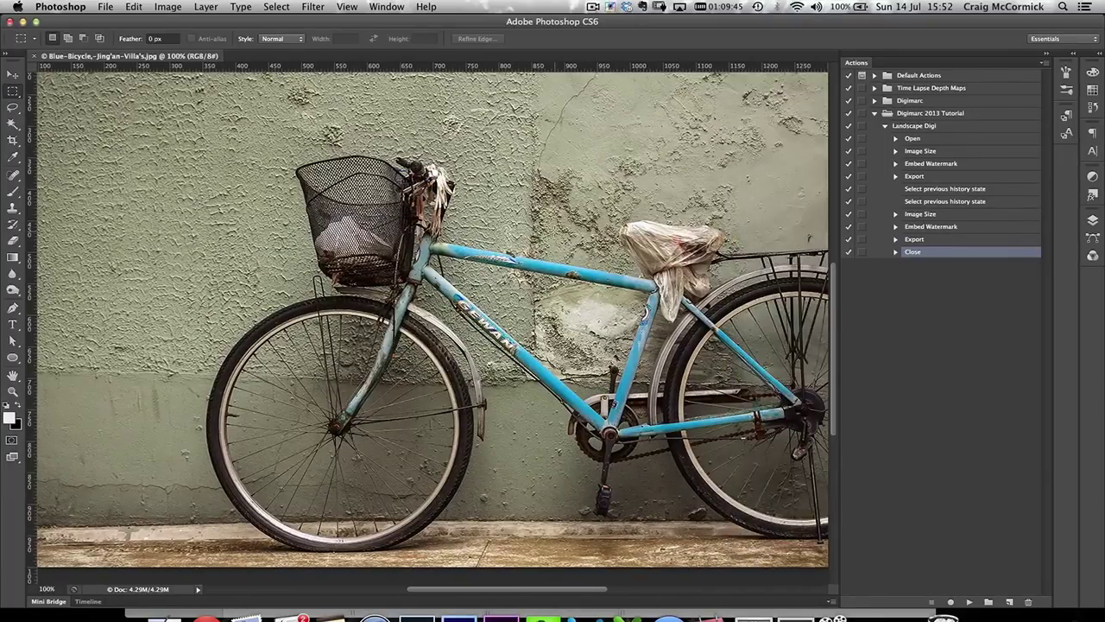
scroll(449, 320, "up", 4)
scroll(449, 319, "left", 3)
key("super+minus")
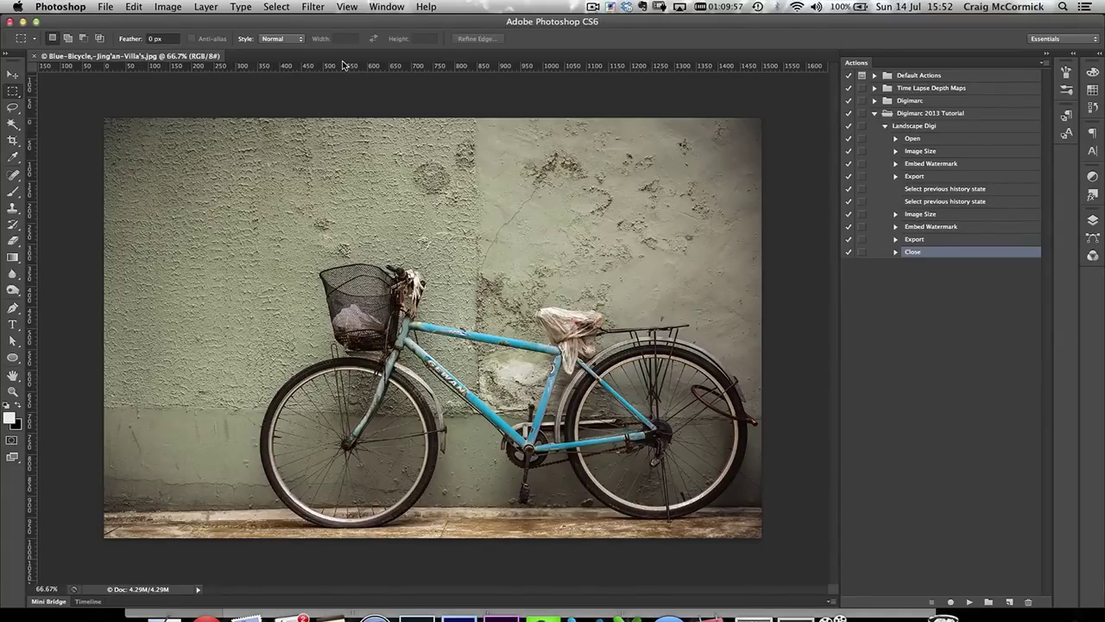
left_click(313, 8)
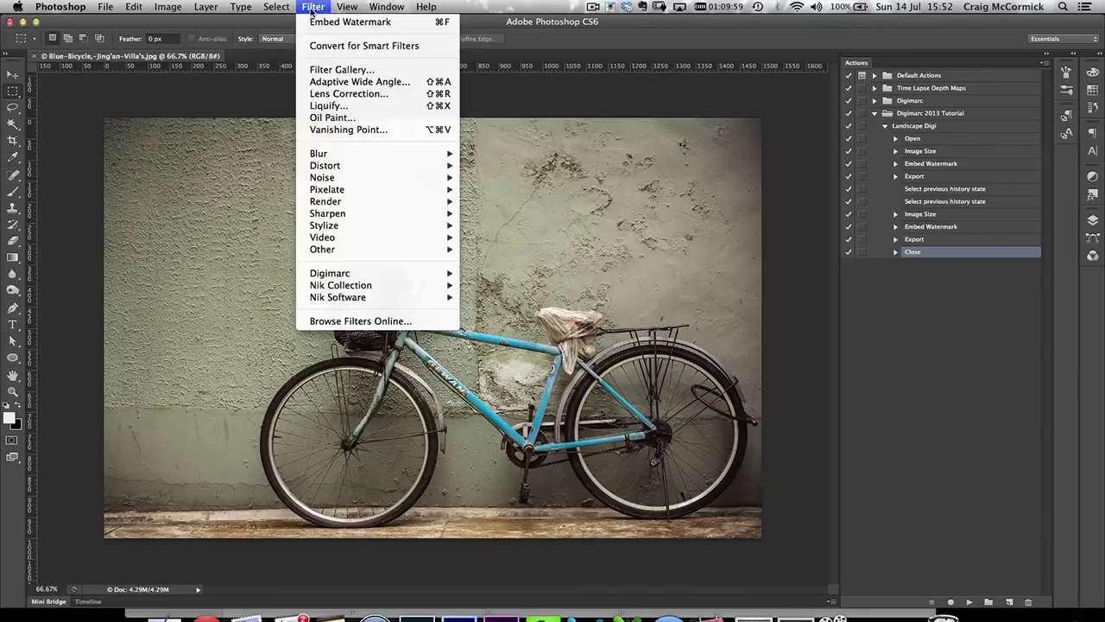
Read the Digimarc watermark and confirm its 2013 Restricted Use, Do Not Copy details
mouse_move(387, 273)
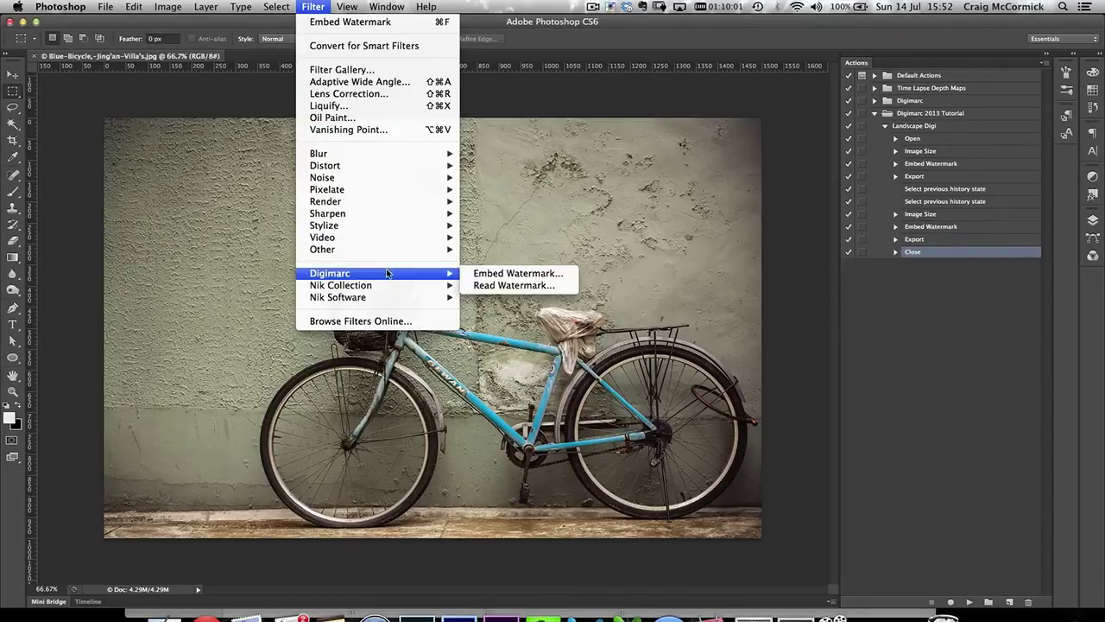
left_click(500, 285)
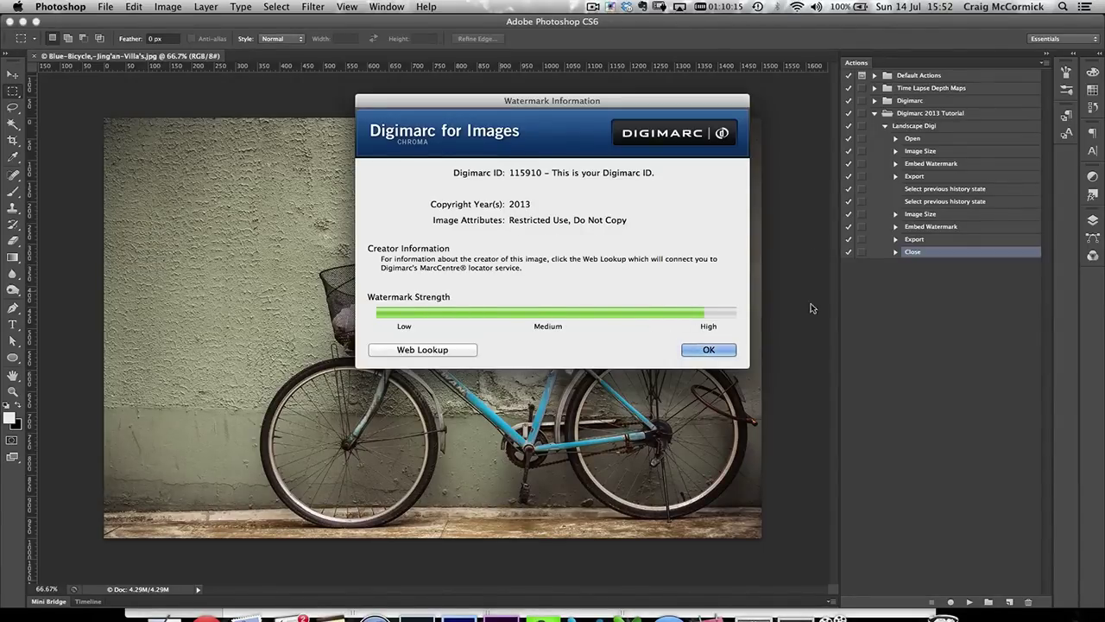
left_click(702, 349)
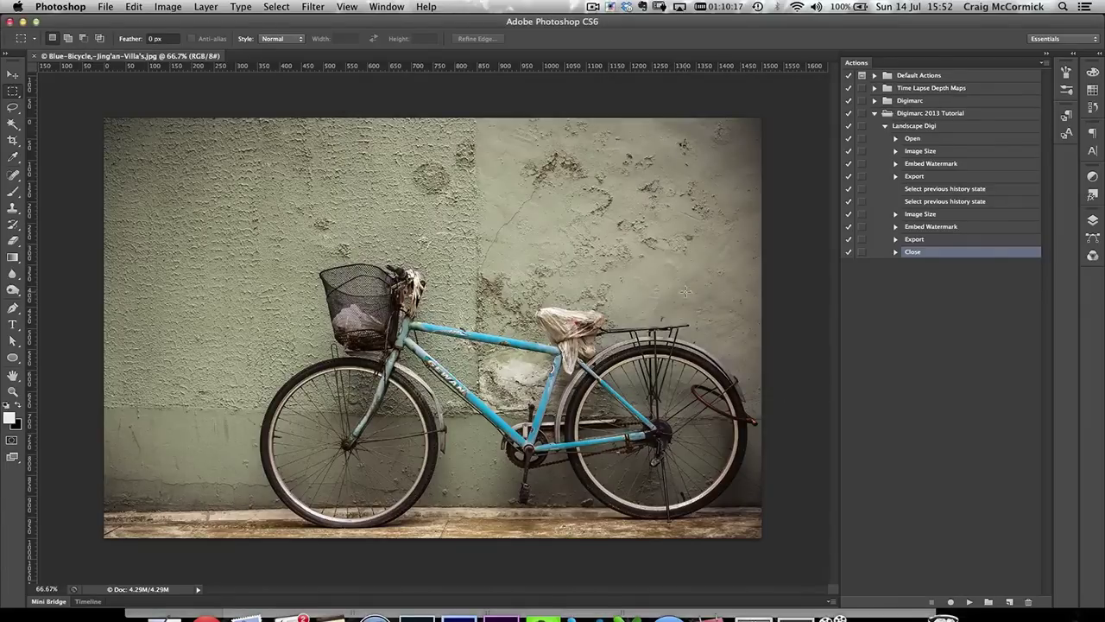